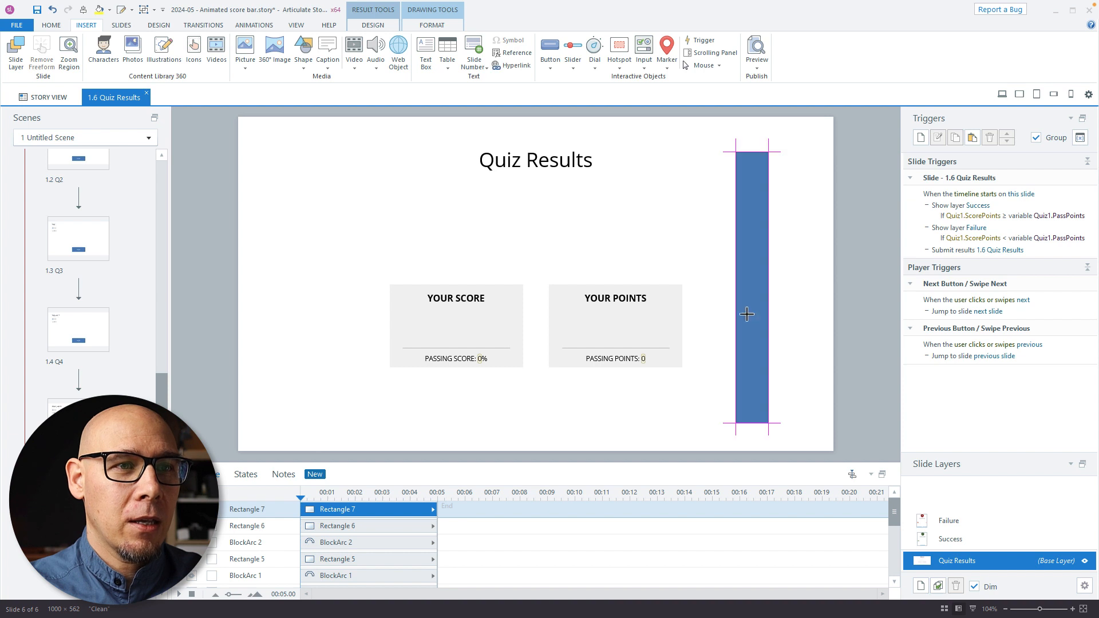
# Resize the blue rectangle to 65 px wide and 500 px high, and centre it vertically on the slide
pyautogui.click(441, 25)
pyautogui.click(700, 61)
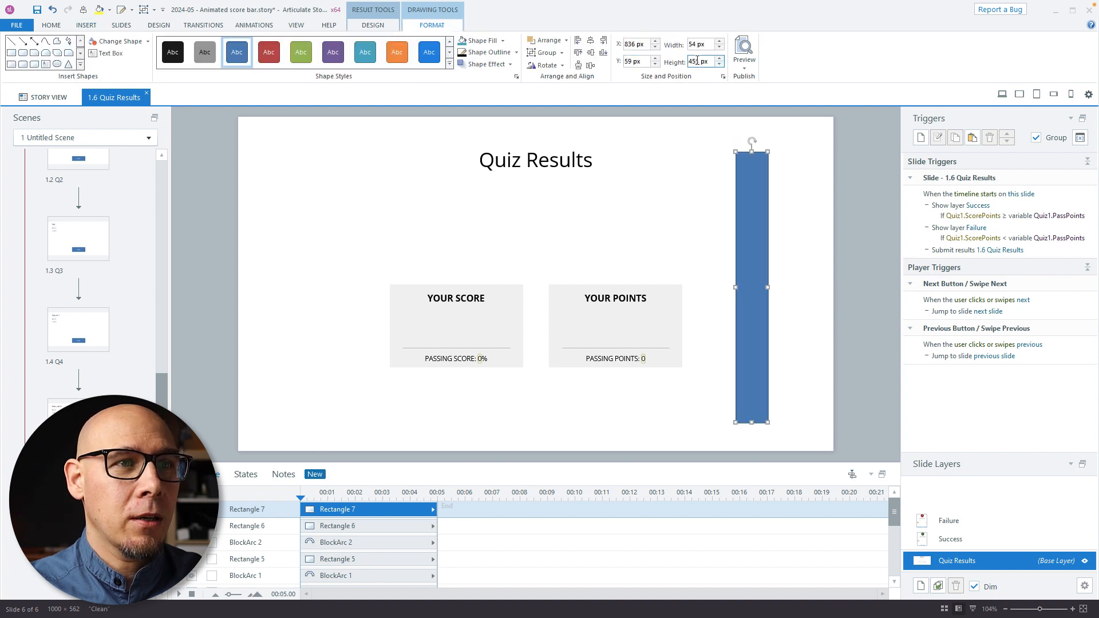
pyautogui.write('5')
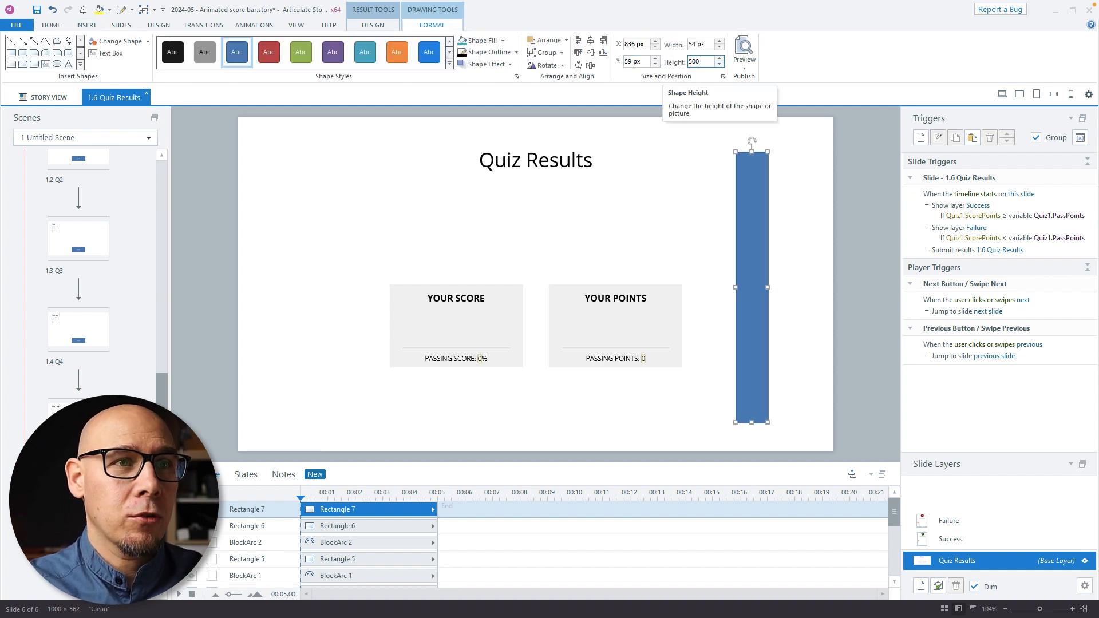
pyautogui.write('00')
pyautogui.press('Return')
pyautogui.click(708, 46)
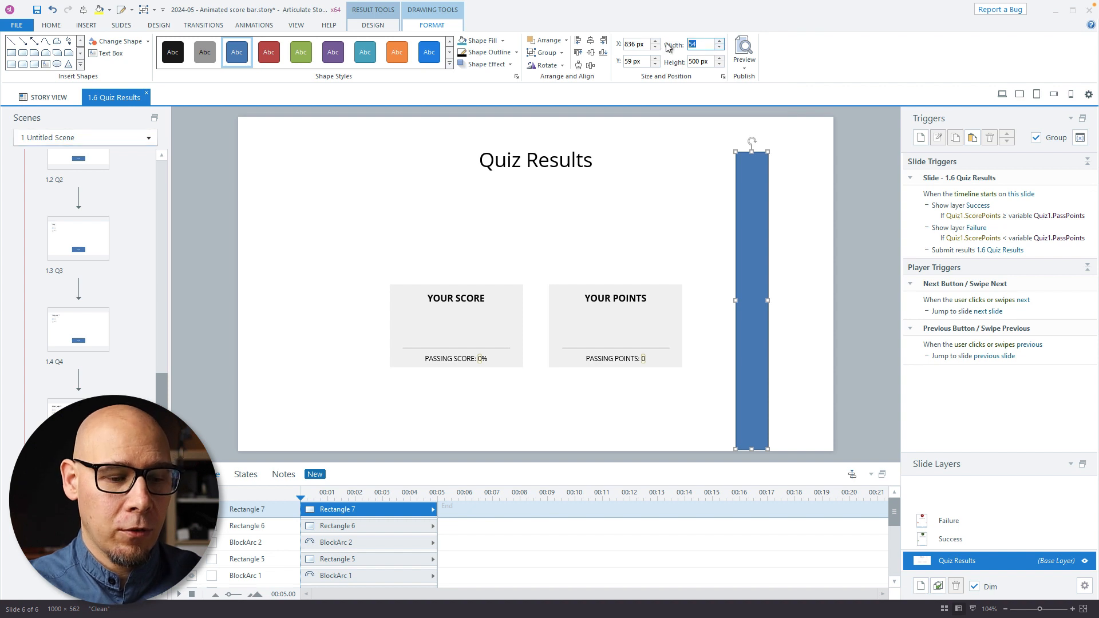
pyautogui.write('65')
pyautogui.press('Return')
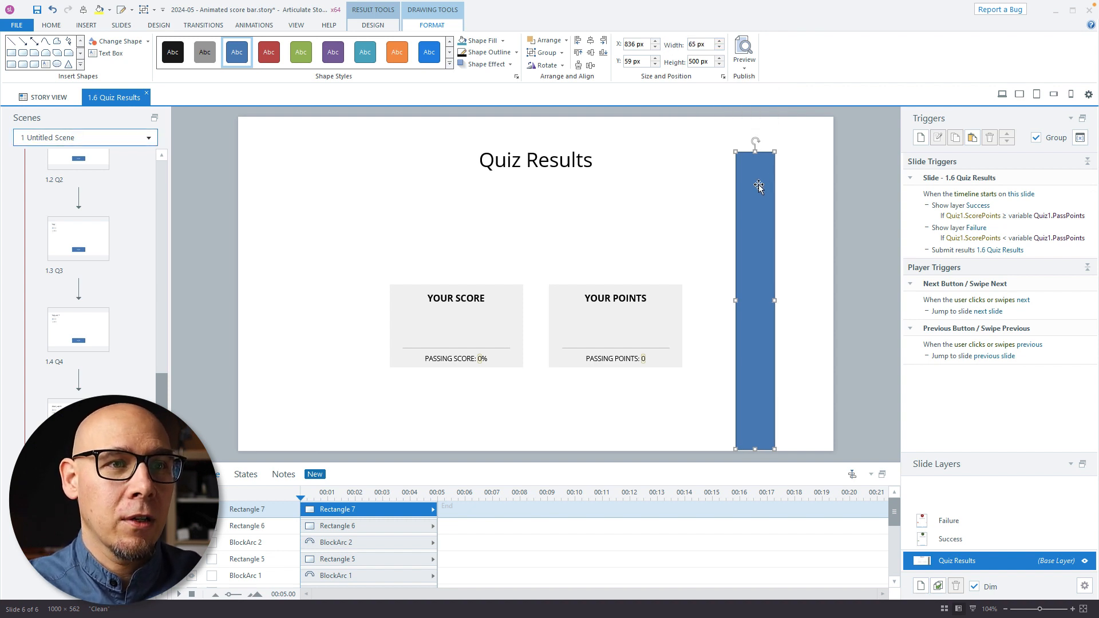
pyautogui.moveTo(758, 185); pyautogui.dragTo(755, 177)
pyautogui.click(590, 53)
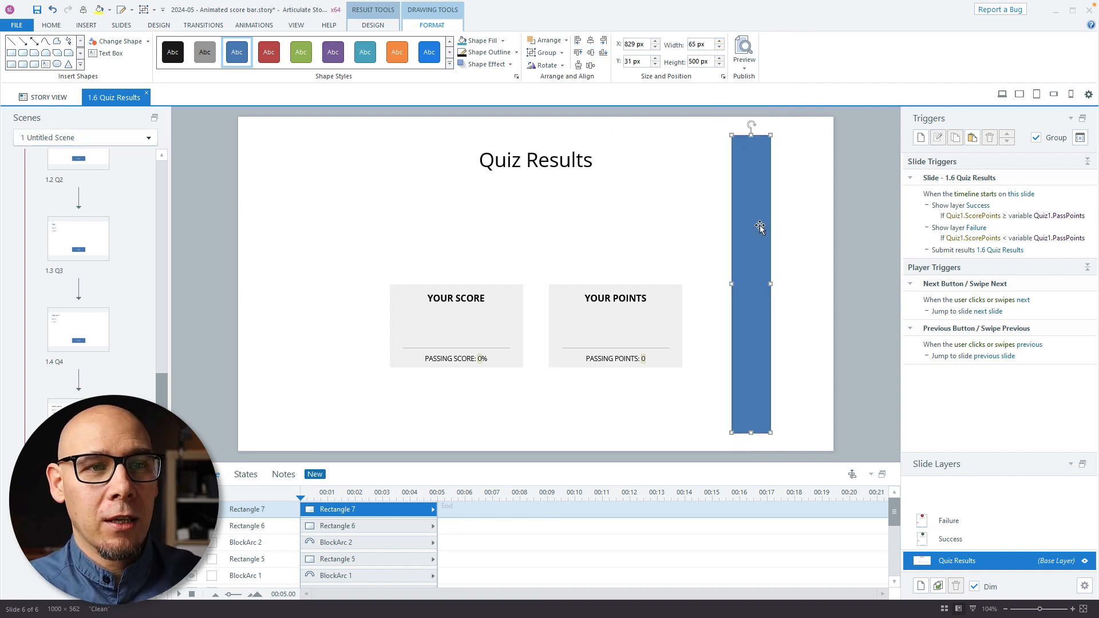
# Fill the bar with teal and place a duplicate of it beside the original, aligned at the same height
pyautogui.click(503, 40)
pyautogui.click(540, 204)
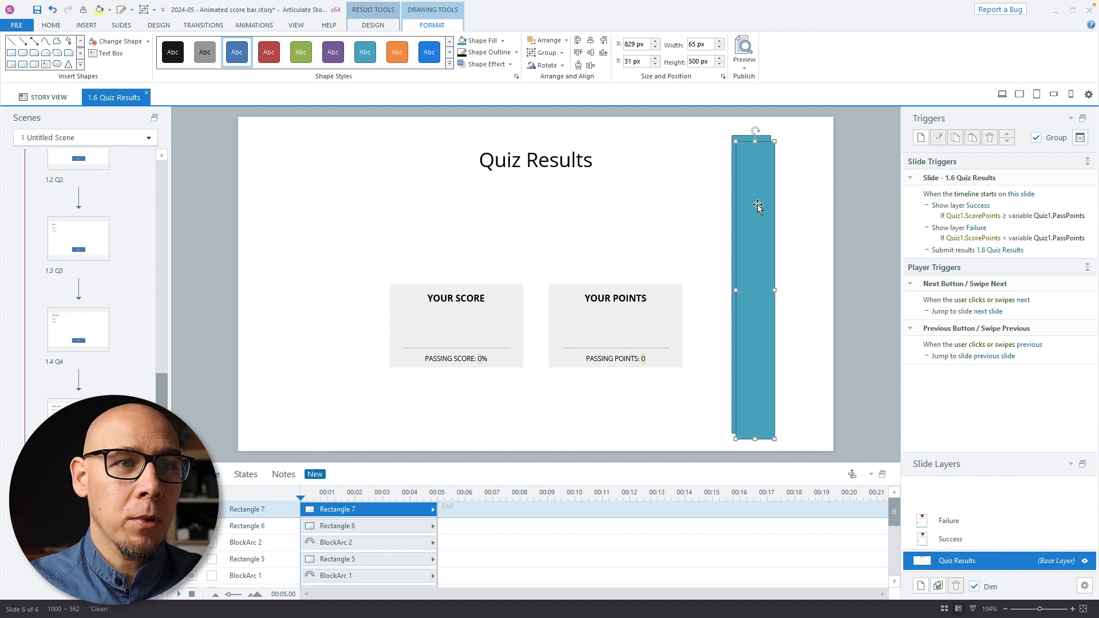
pyautogui.moveTo(756, 204); pyautogui.dragTo(785, 205)
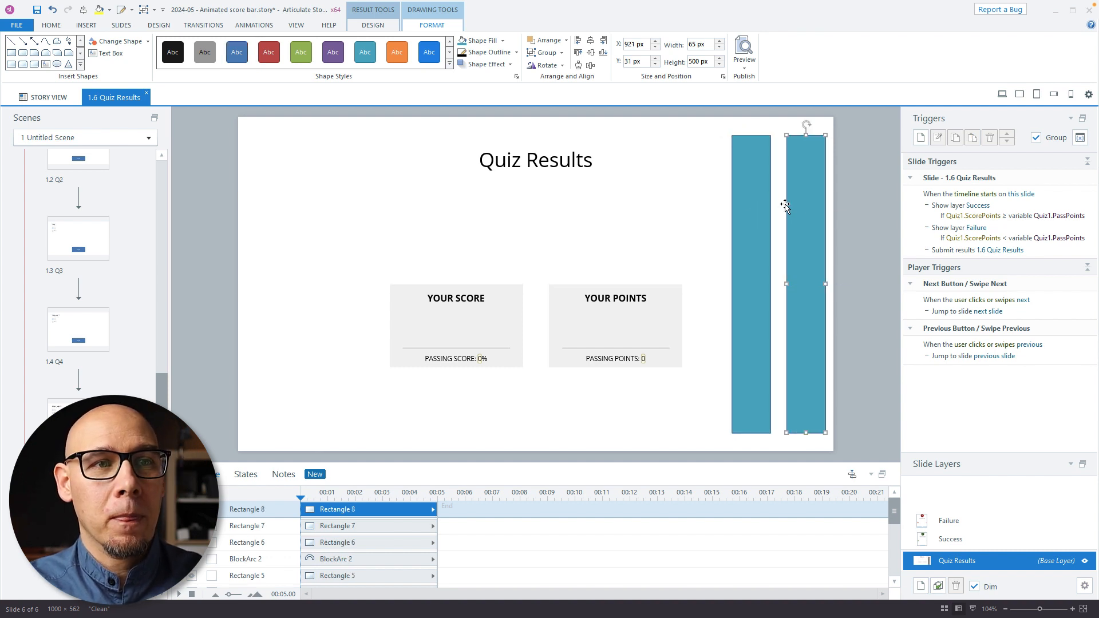
# Give the original bar a black outline with a weight of 3 px
pyautogui.click(758, 191)
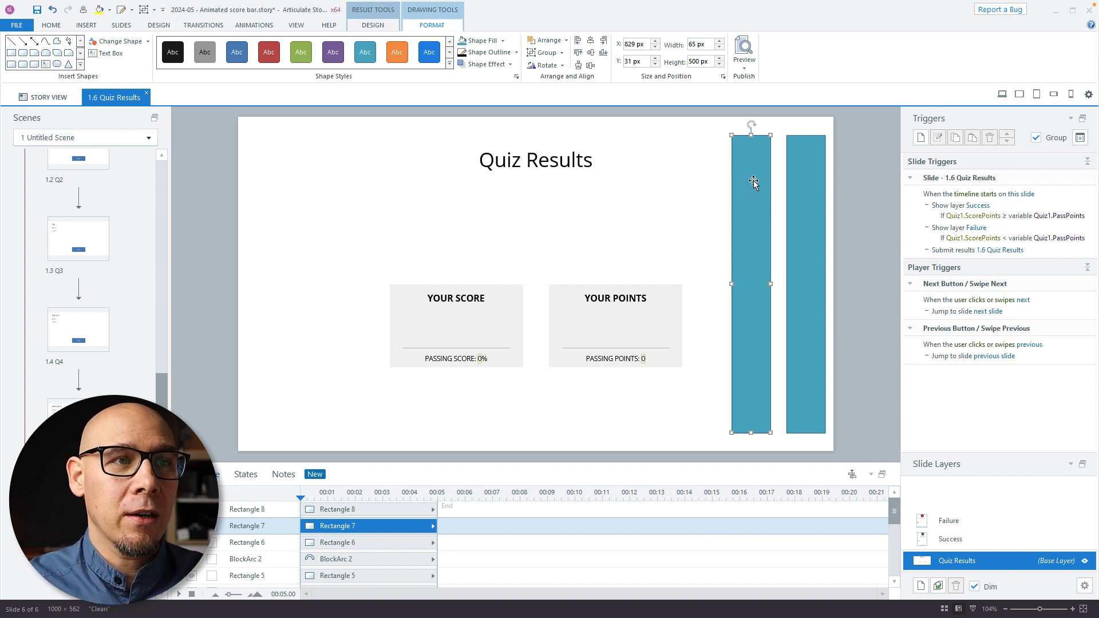
pyautogui.click(514, 54)
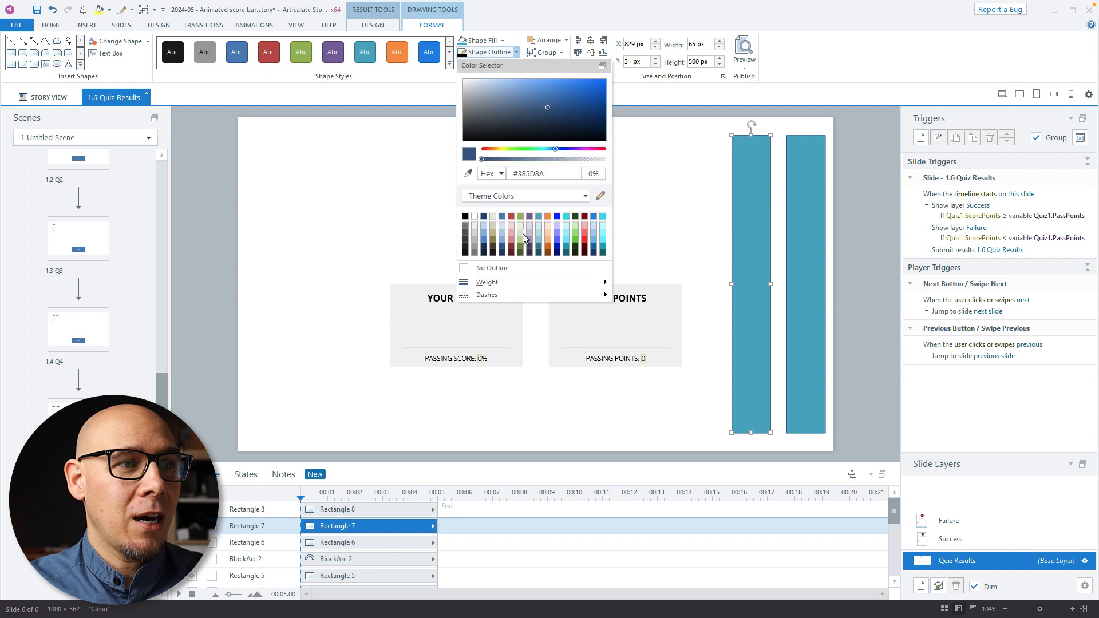
pyautogui.click(465, 216)
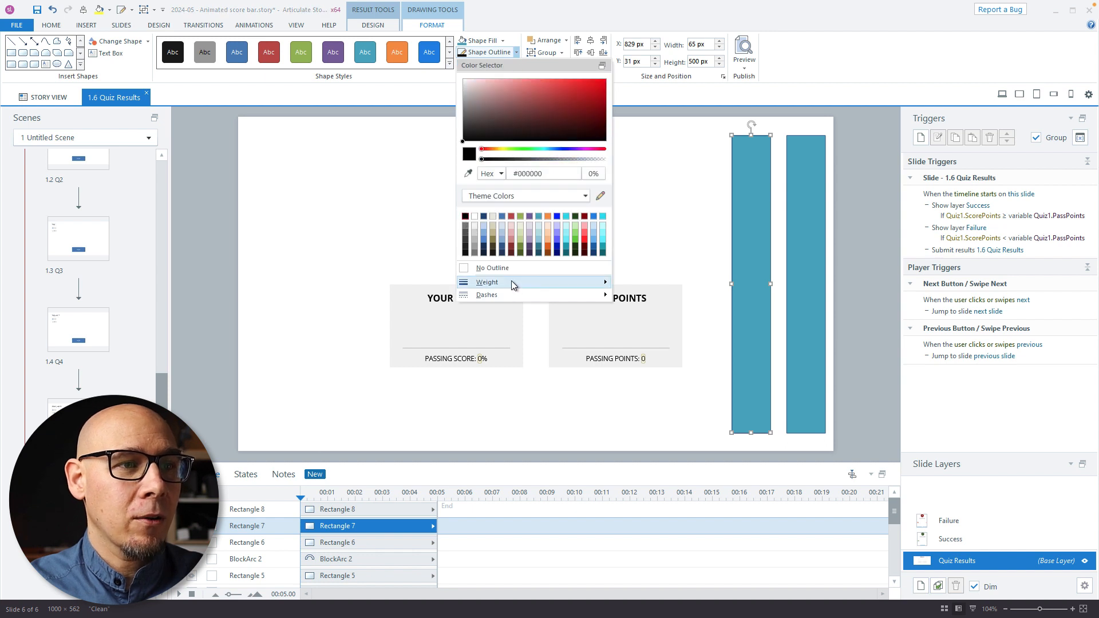
pyautogui.moveTo(511, 281)
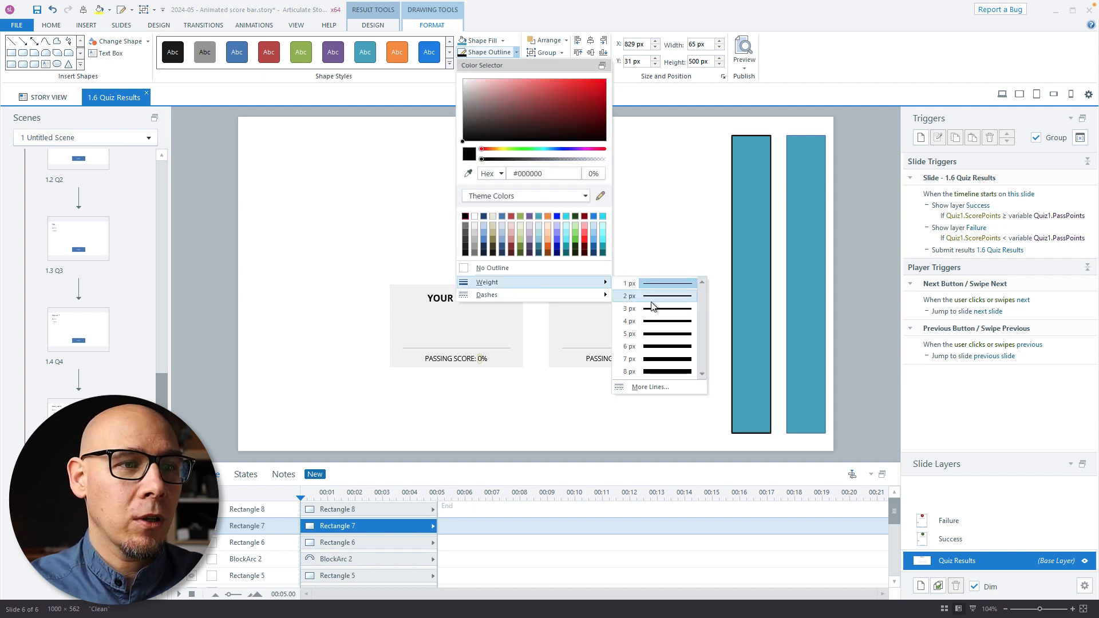
pyautogui.click(651, 308)
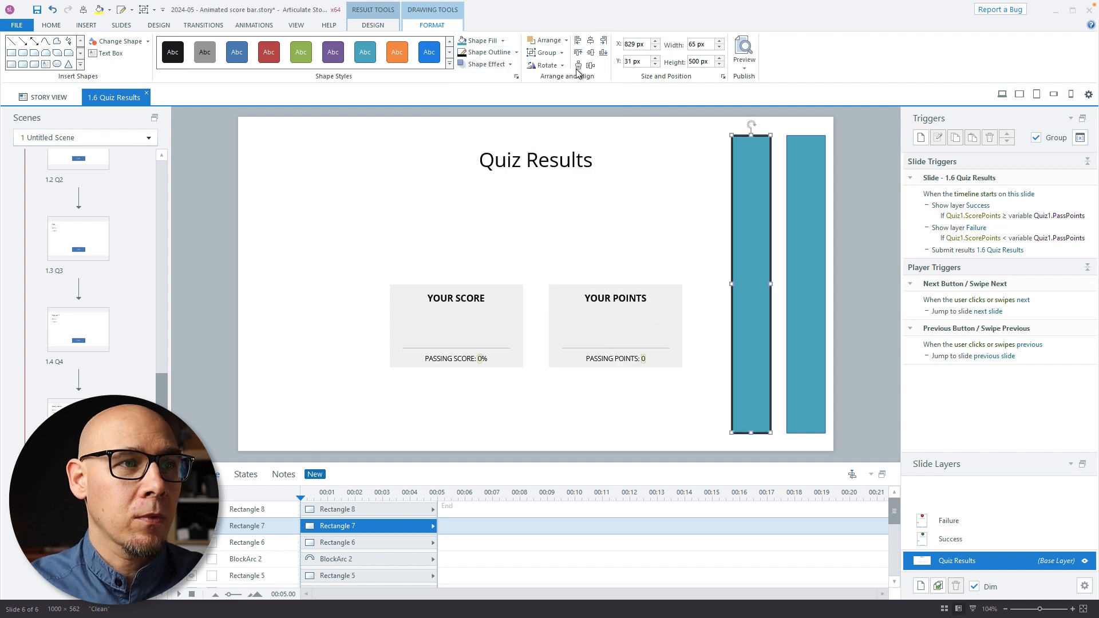
# Remove the fill from the black-outlined bar so only an empty frame is left
pyautogui.click(517, 53)
pyautogui.click(503, 41)
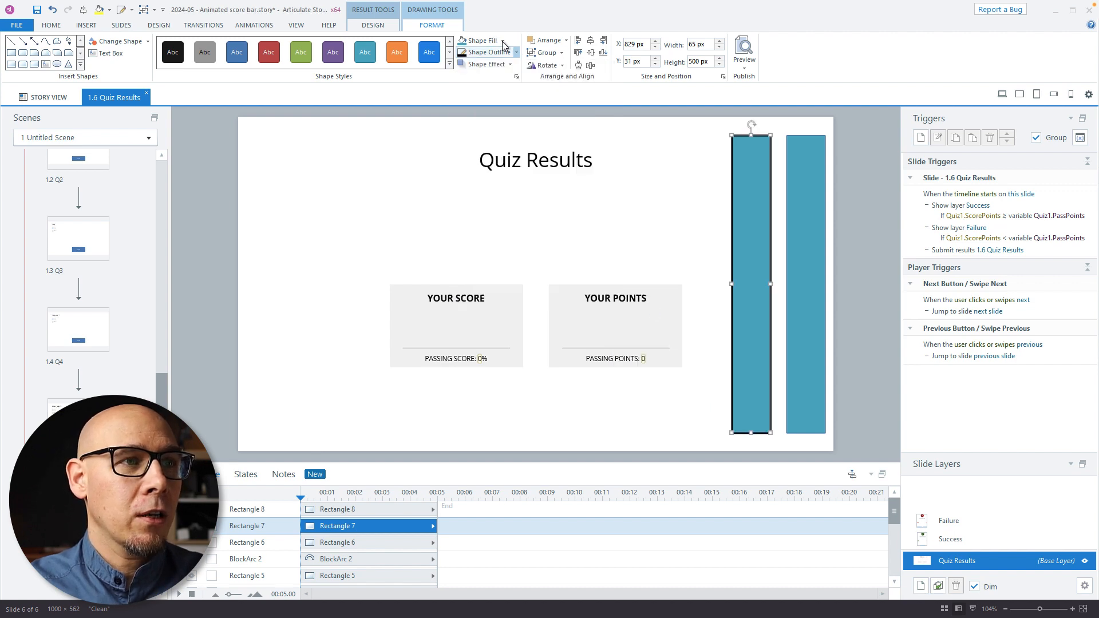
pyautogui.click(487, 256)
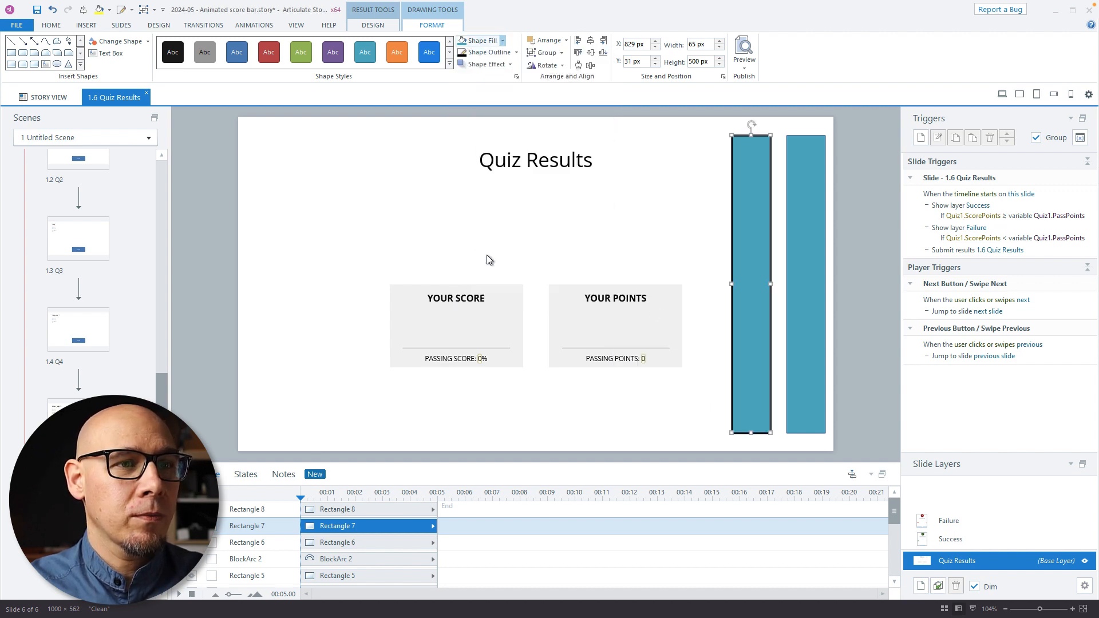
pyautogui.click(722, 166)
# Remove the teal bar's outline and move the bar directly below the black frame, aligned with its sides
pyautogui.click(827, 232)
pyautogui.moveTo(830, 234); pyautogui.dragTo(802, 146)
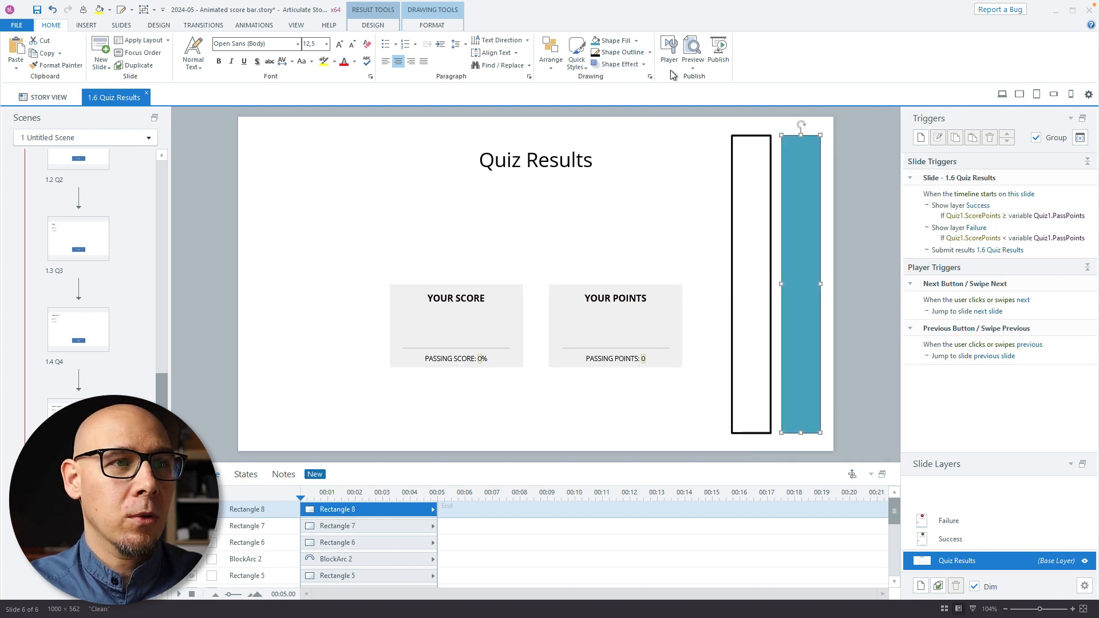
pyautogui.click(650, 52)
pyautogui.click(635, 273)
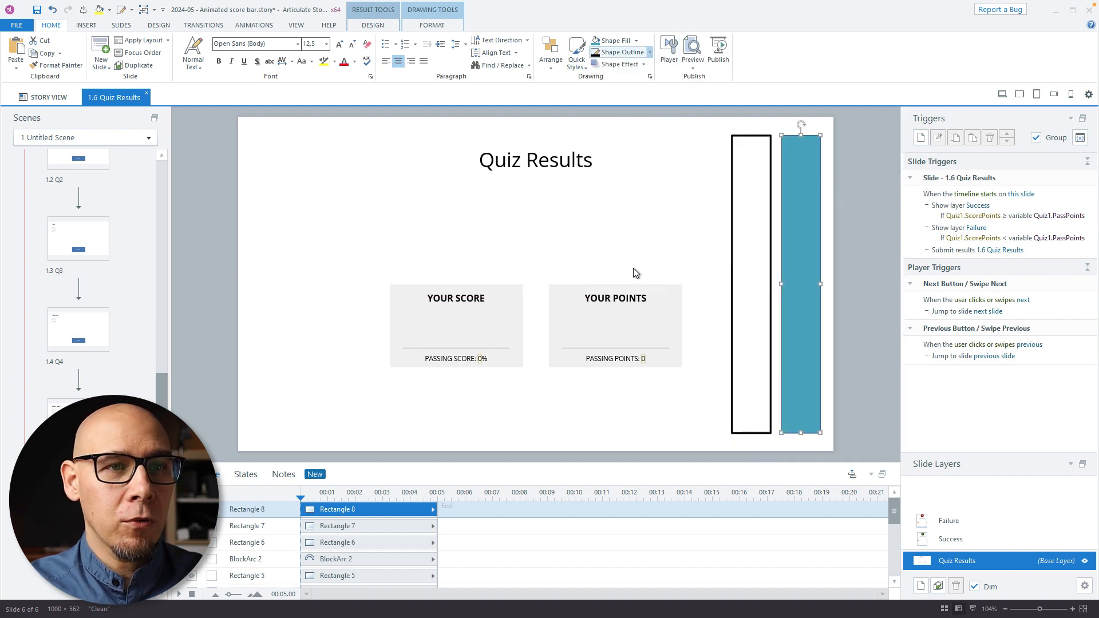
pyautogui.click(856, 173)
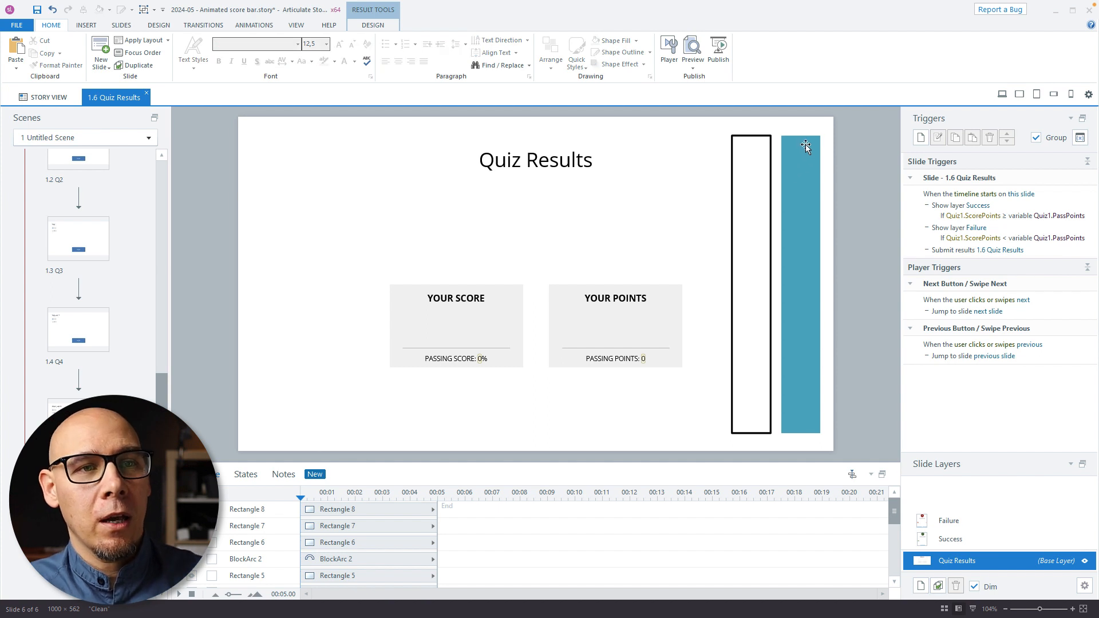
pyautogui.moveTo(806, 145); pyautogui.dragTo(757, 442)
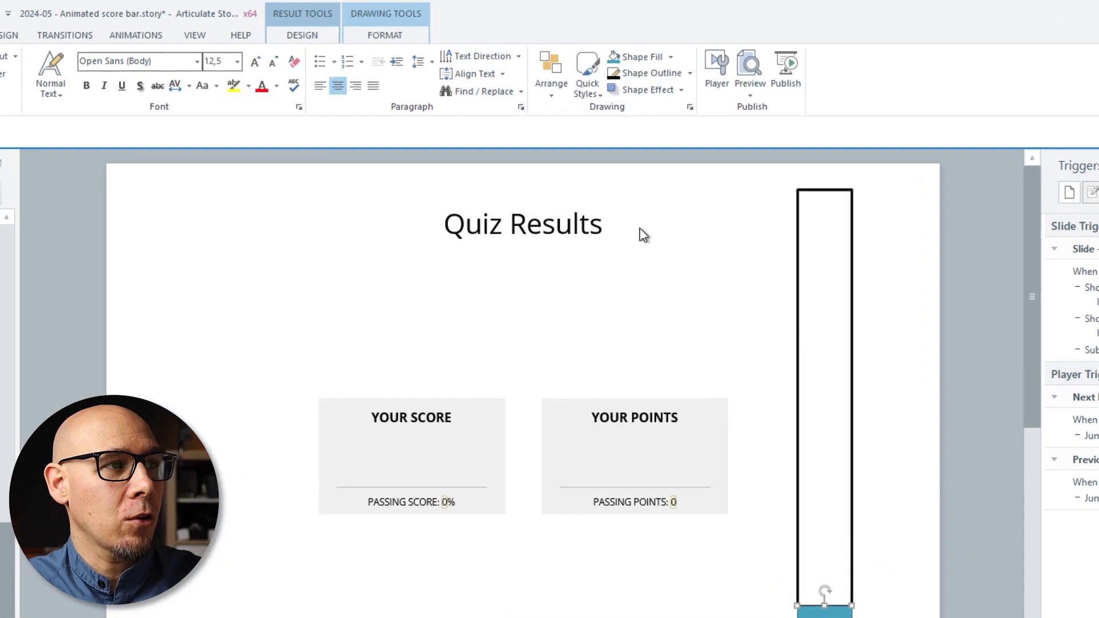
# Add a line motion path to the teal bar and set its direction to Up
pyautogui.click(150, 37)
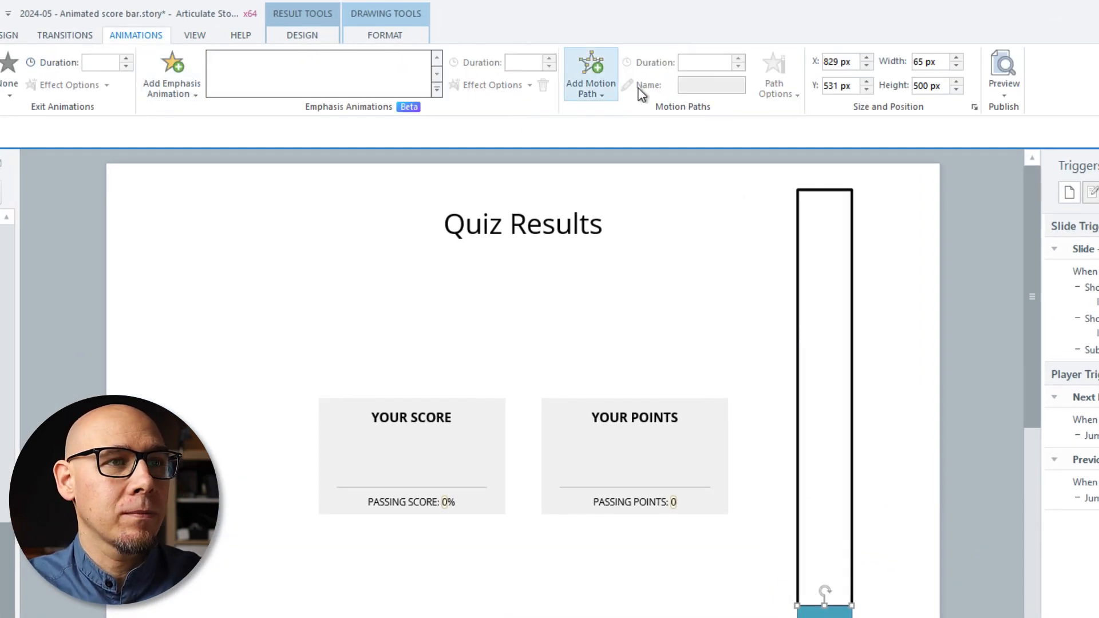
pyautogui.click(607, 92)
pyautogui.click(597, 135)
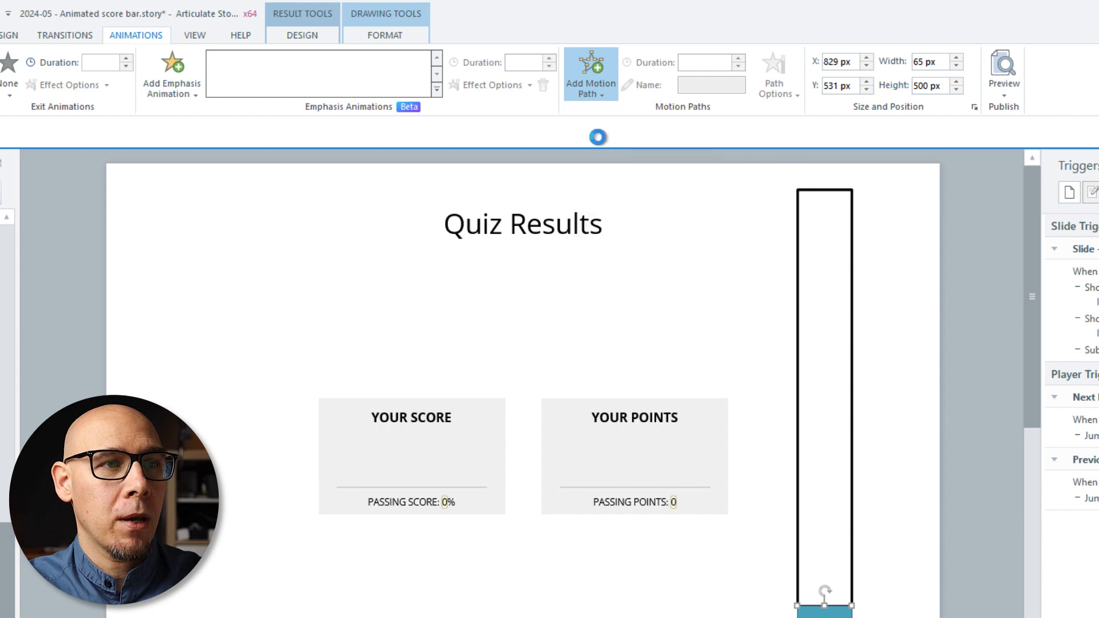
pyautogui.click(775, 85)
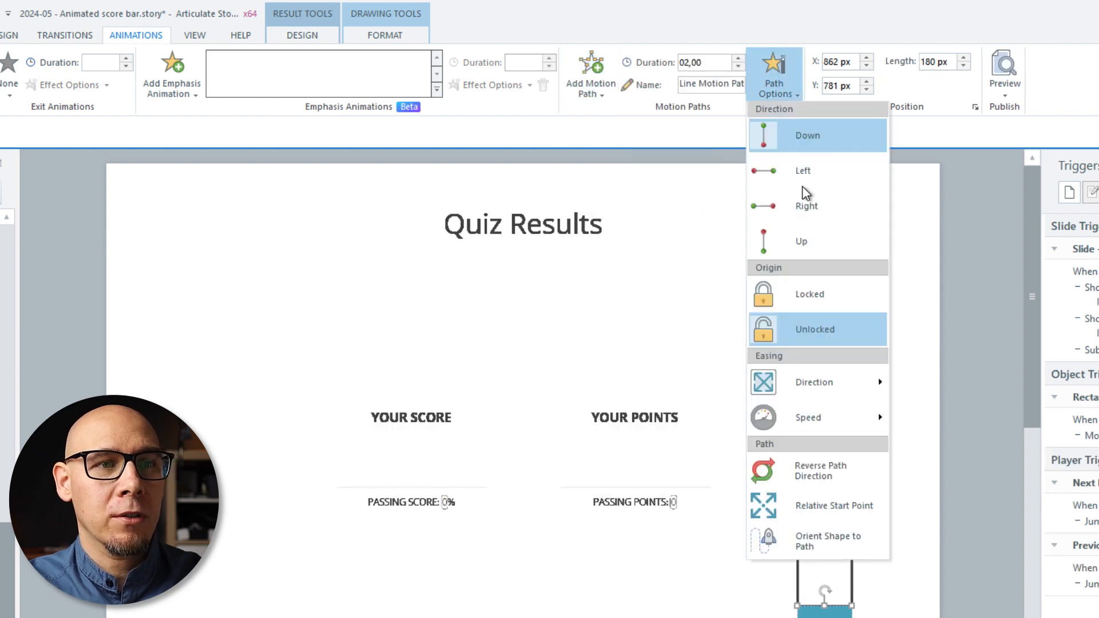
pyautogui.click(800, 245)
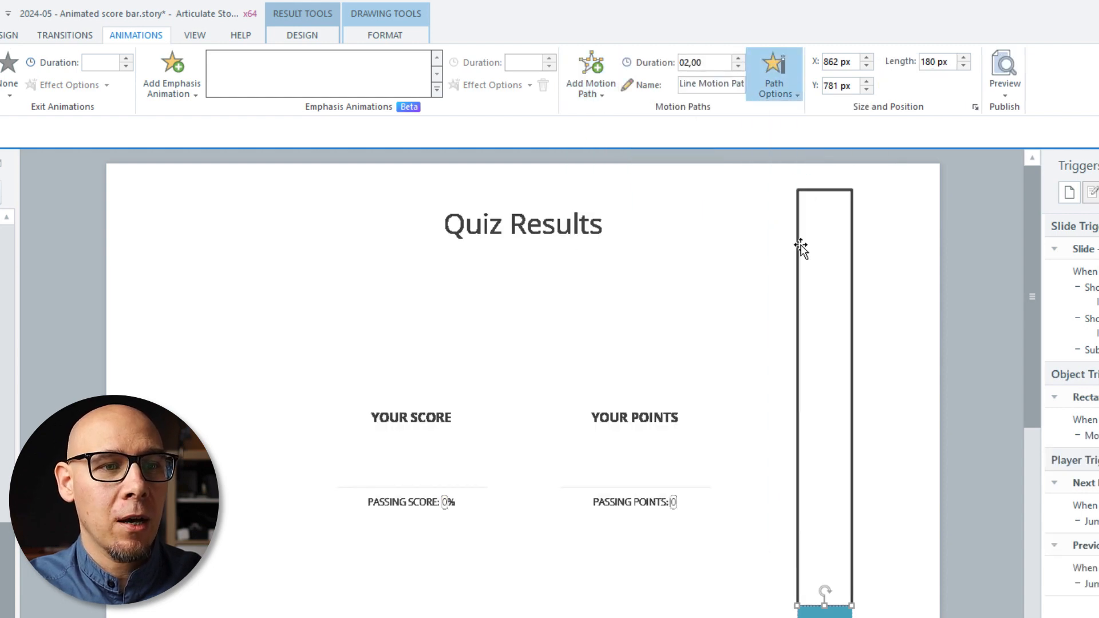
# Set the motion path's length to 5 px
pyautogui.click(950, 63)
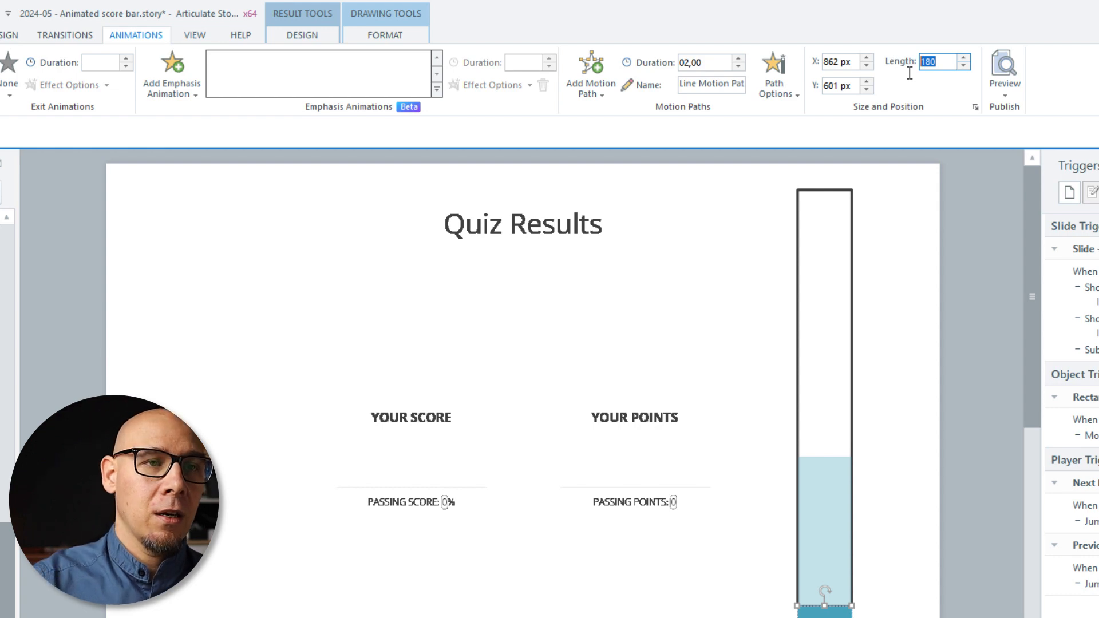
pyautogui.write('50')
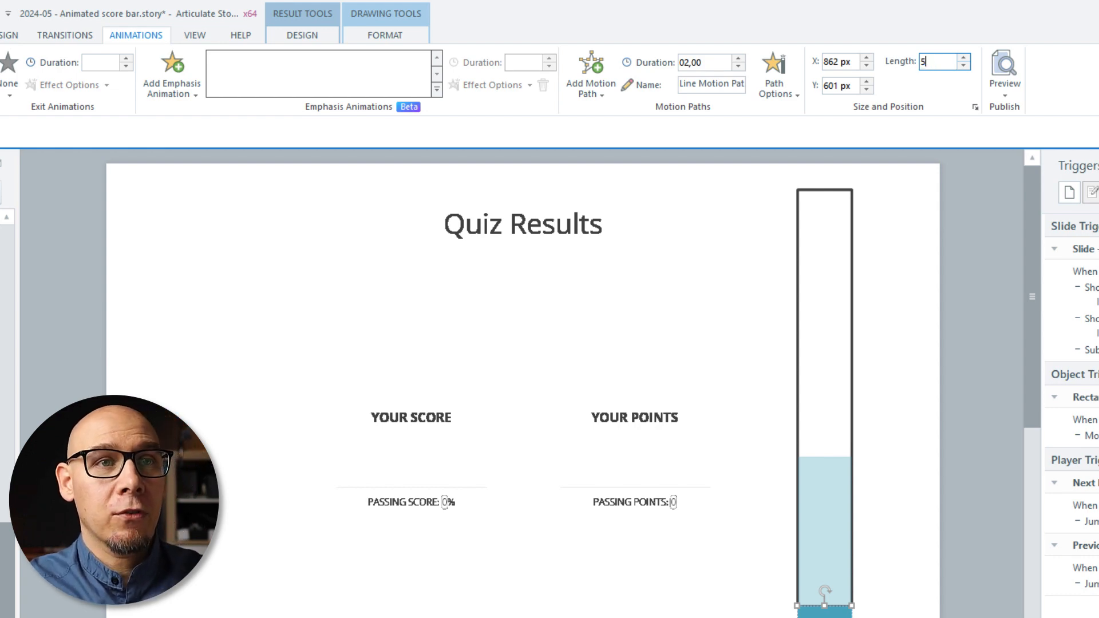
pyautogui.press('Return')
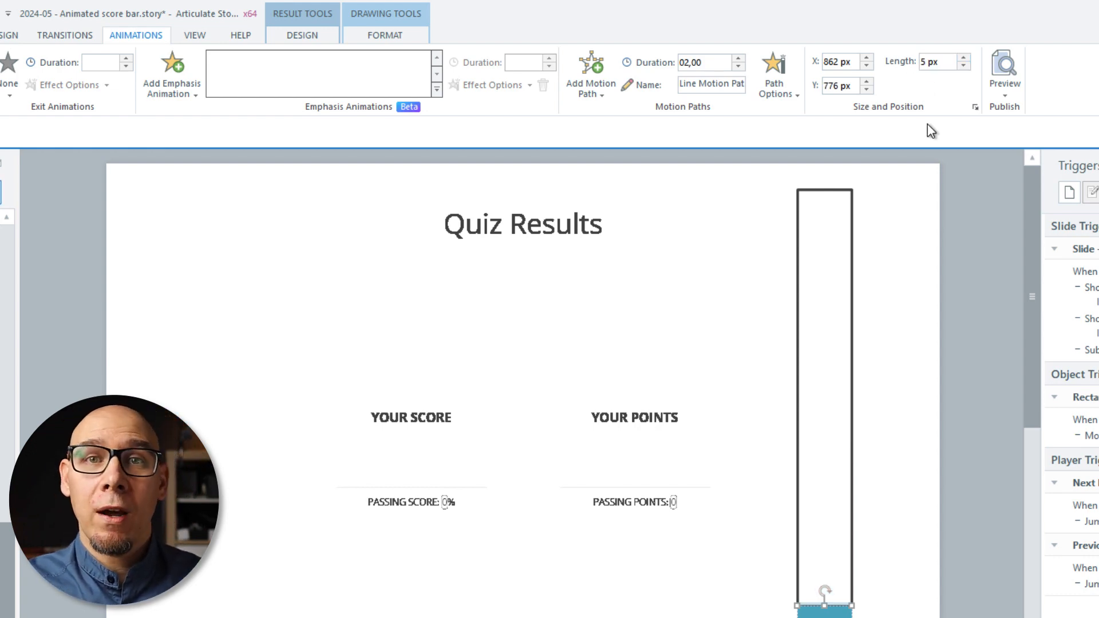
# Reselect the teal bar's motion path and set its duration to 00,10
pyautogui.click(830, 189)
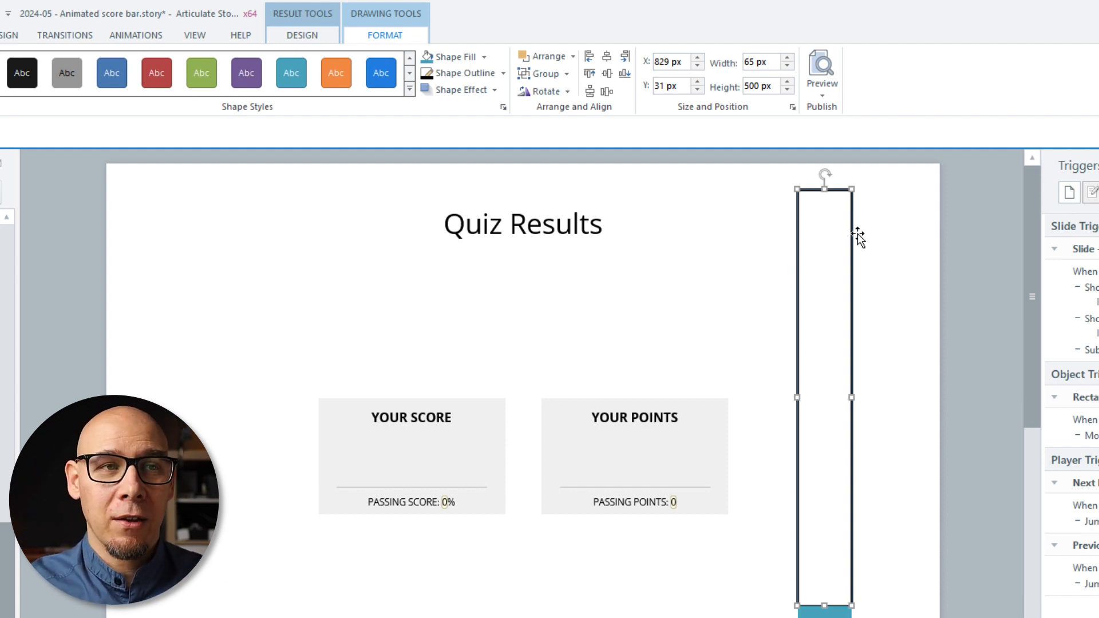
pyautogui.click(833, 613)
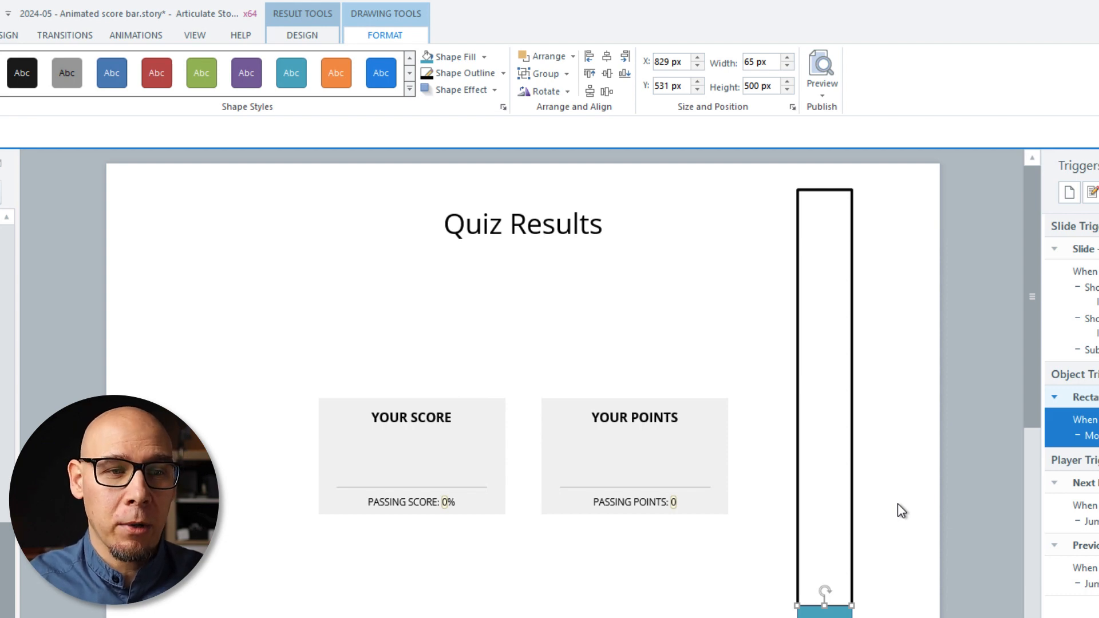
pyautogui.scroll(-5, 898, 504)
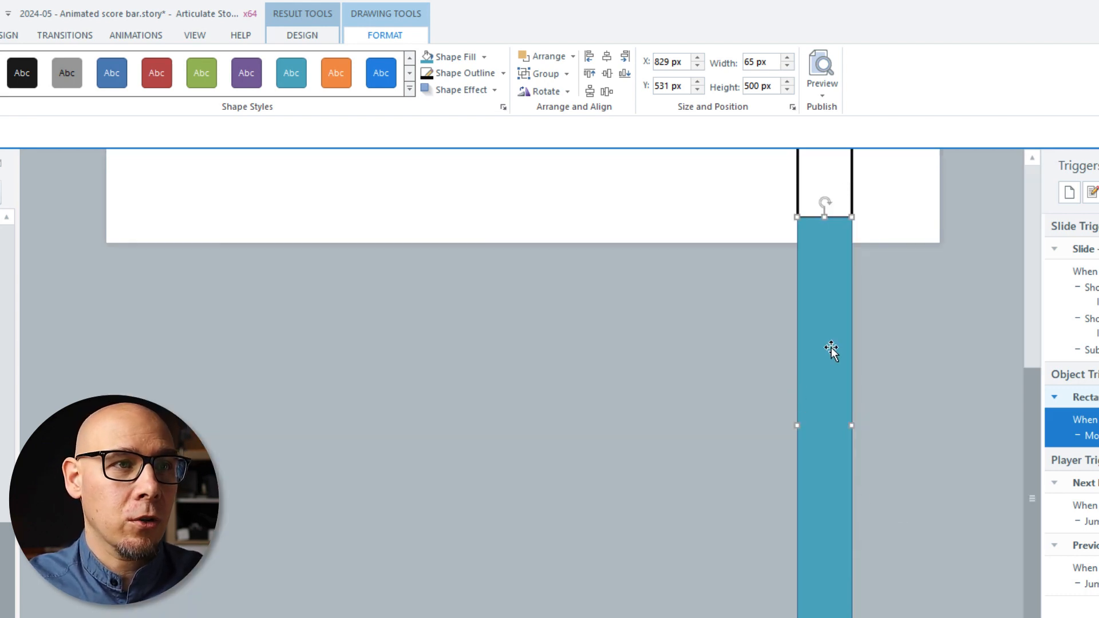
pyautogui.click(146, 35)
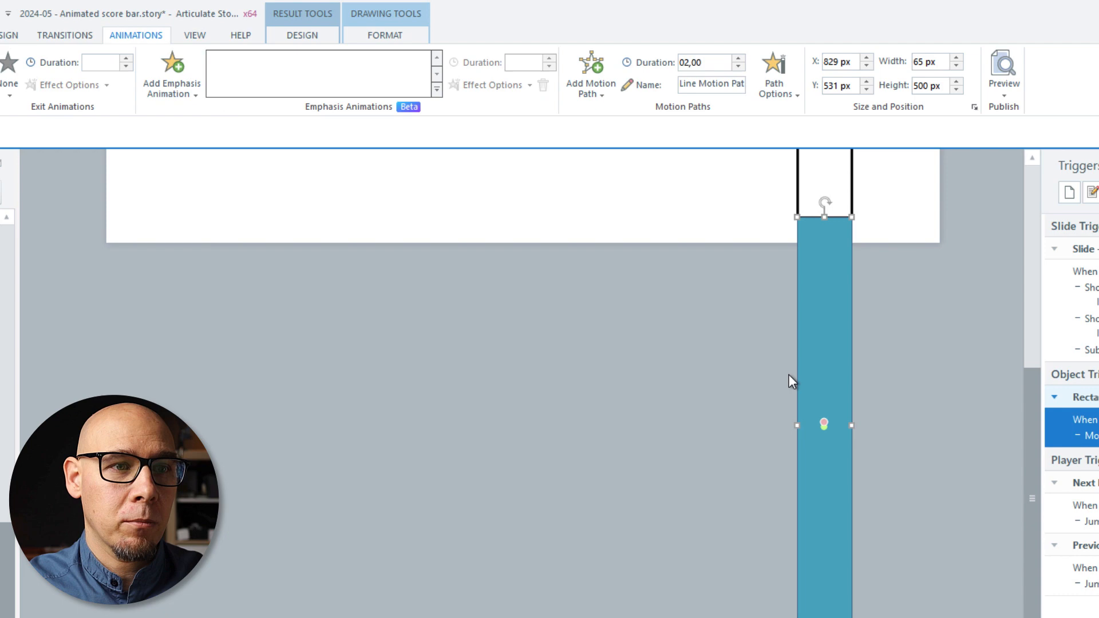
pyautogui.click(822, 427)
pyautogui.scroll(5, 926, 382)
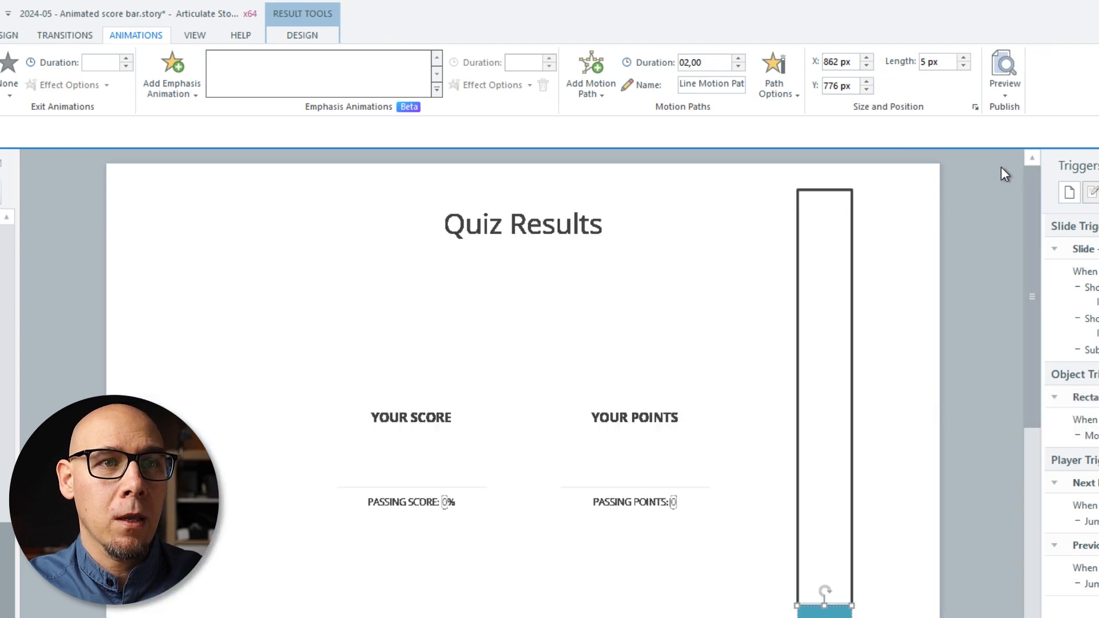
pyautogui.moveTo(1033, 221); pyautogui.dragTo(1033, 229)
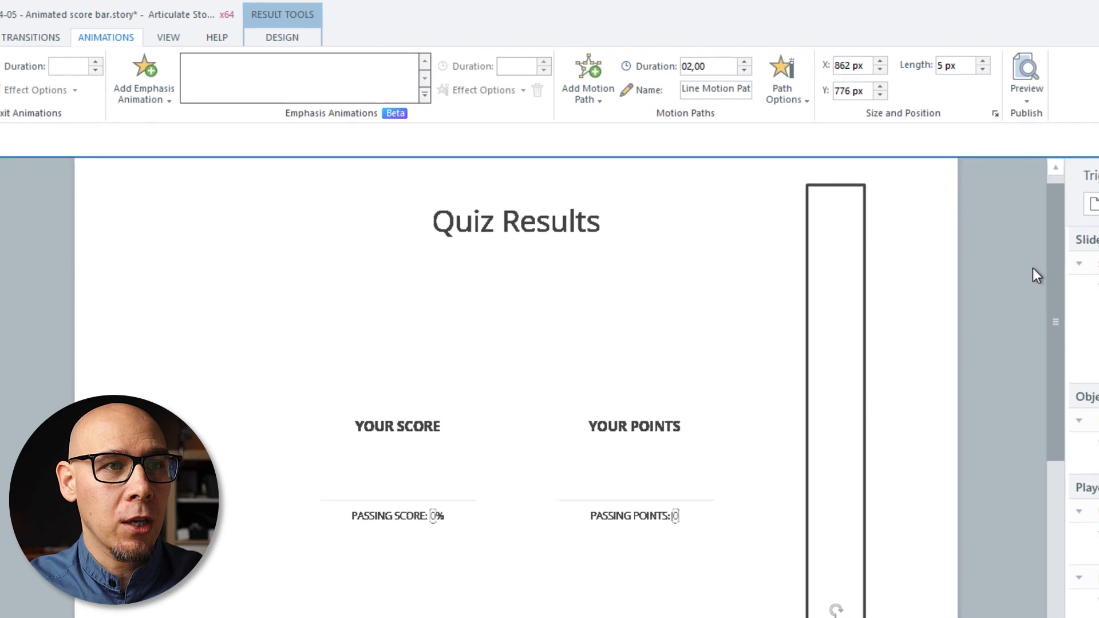
pyautogui.click(745, 70)
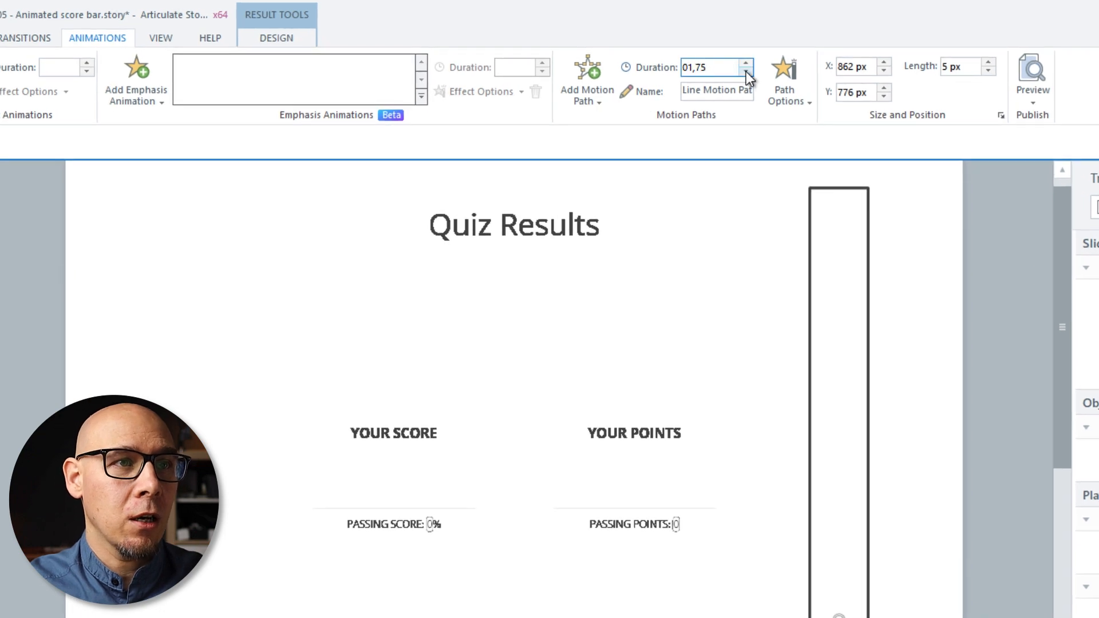
pyautogui.click(744, 70)
pyautogui.click(744, 71)
pyautogui.click(744, 71)
pyautogui.click(746, 71)
# Rename the teal bar's motion path to UP
pyautogui.click(734, 91)
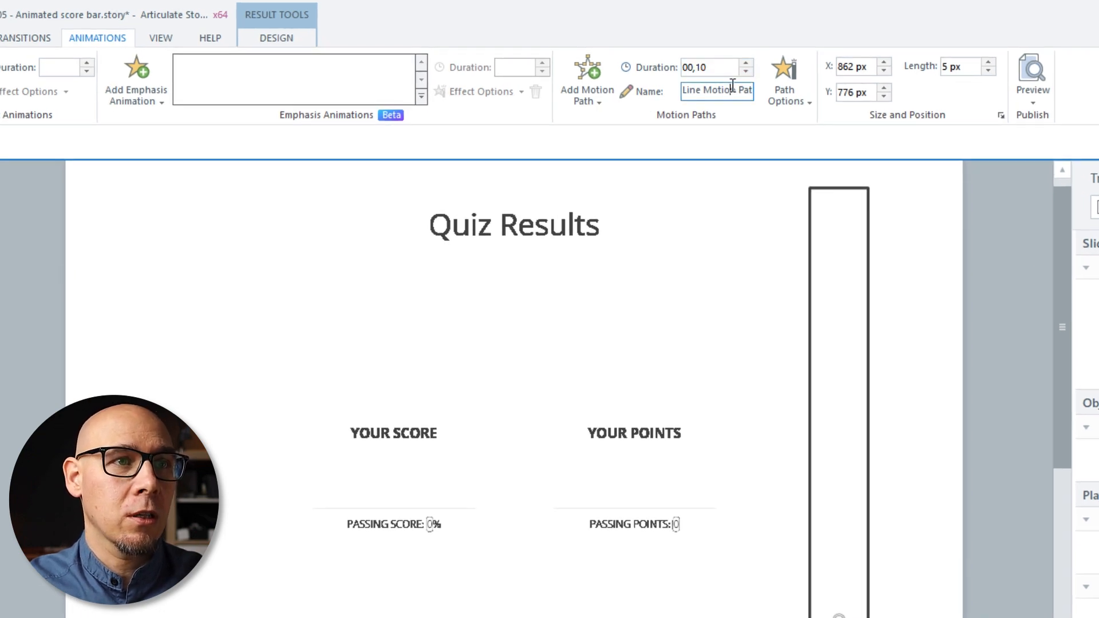
pyautogui.hotkey('ctrl', 'a')
pyautogui.write('U')
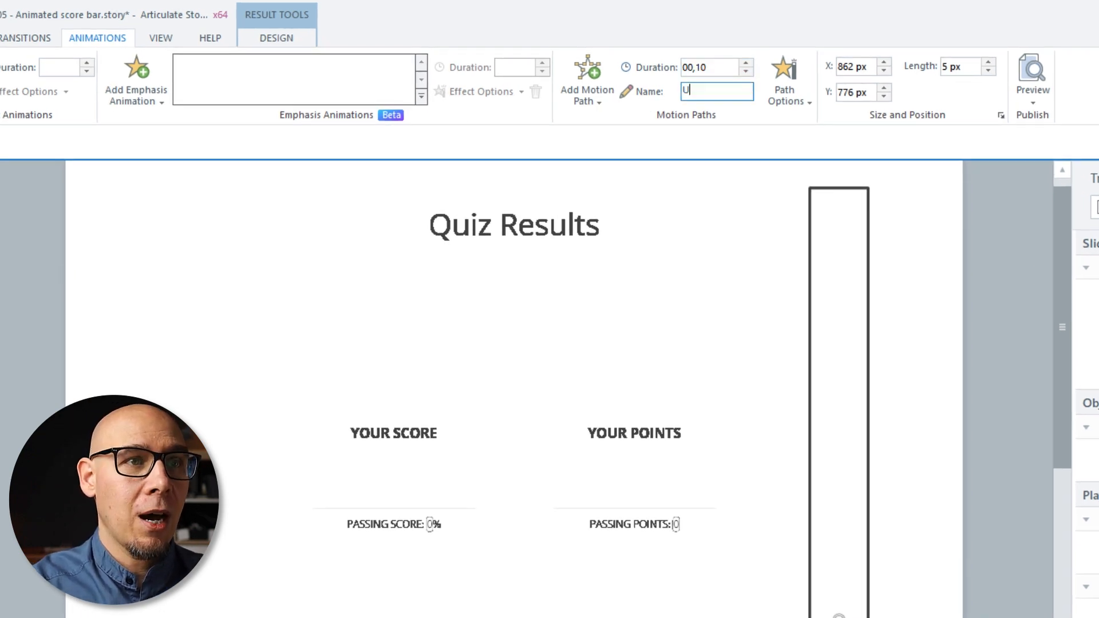
pyautogui.press('Return')
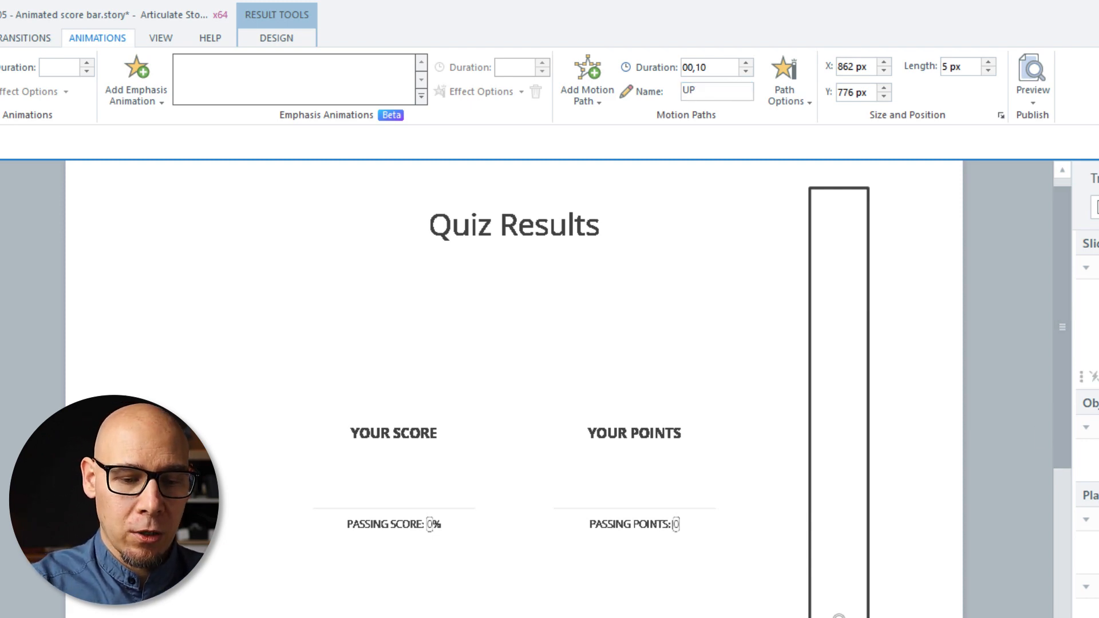
# Open the path options of the teal bar's UP motion path and examine the easing direction setting
pyautogui.click(780, 96)
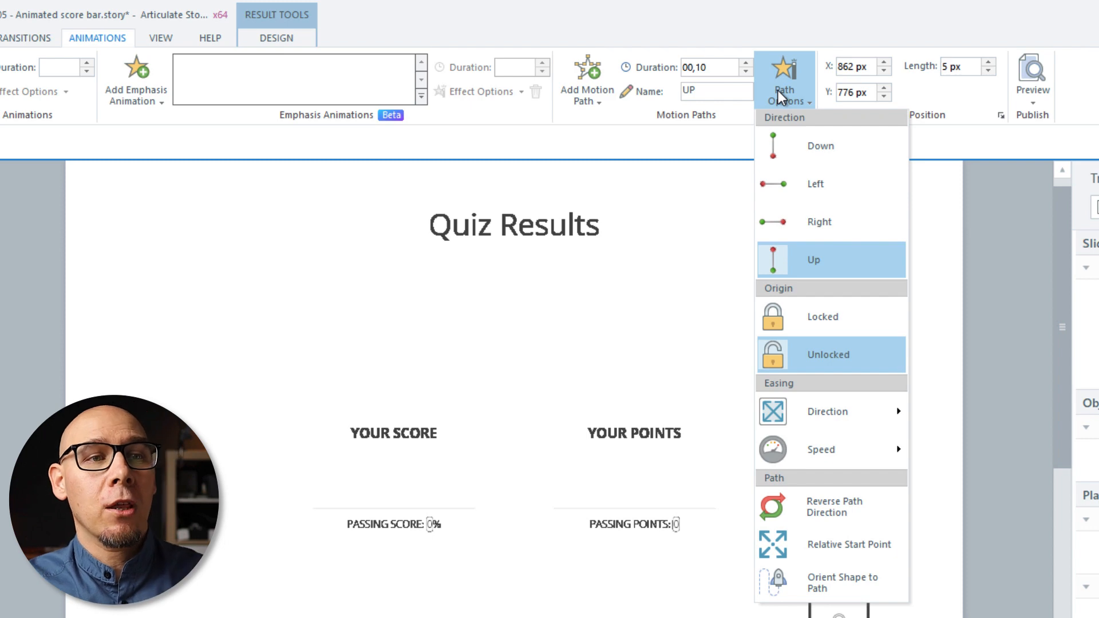
pyautogui.moveTo(875, 415)
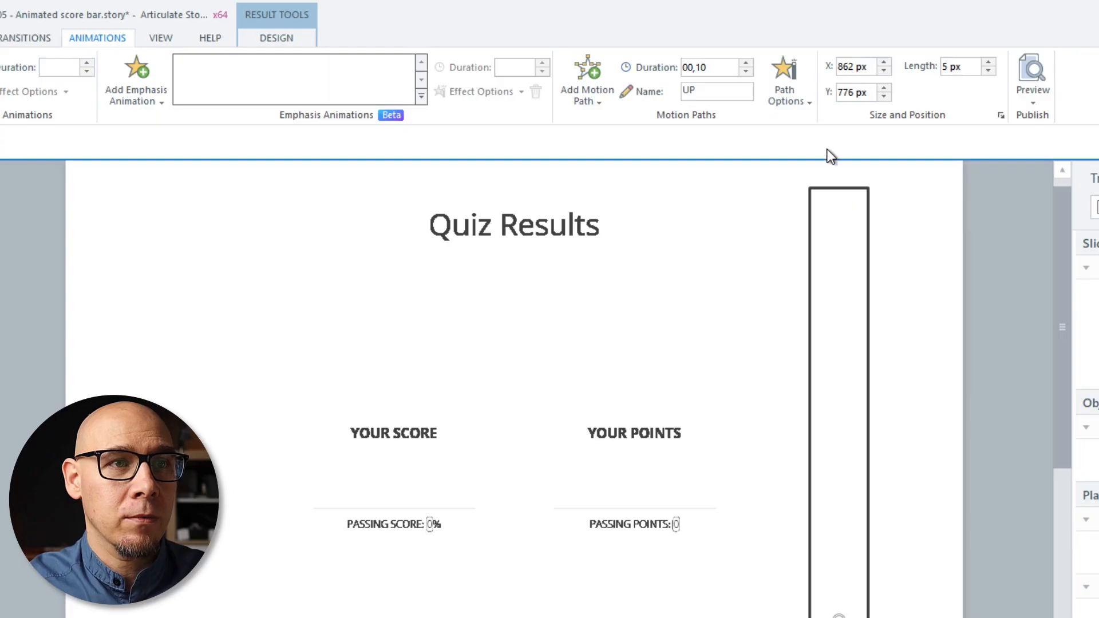
pyautogui.click(793, 100)
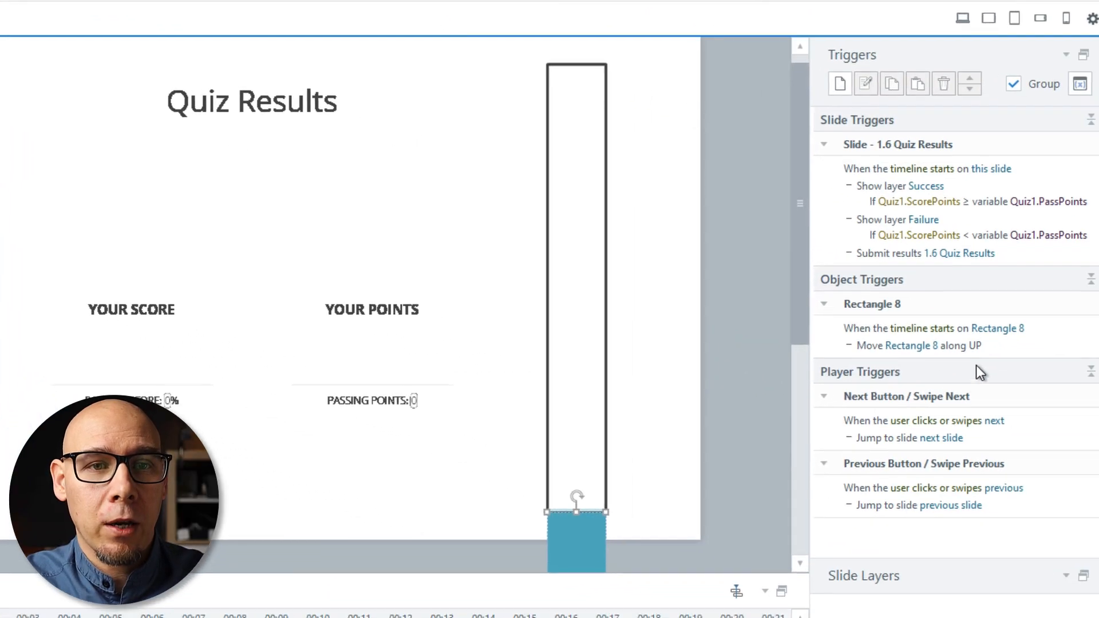
# Duplicate Rectangle 8's move-along-UP trigger and set the copy to run when the UP animation on Rectangle 8 completes
pyautogui.click(1025, 325)
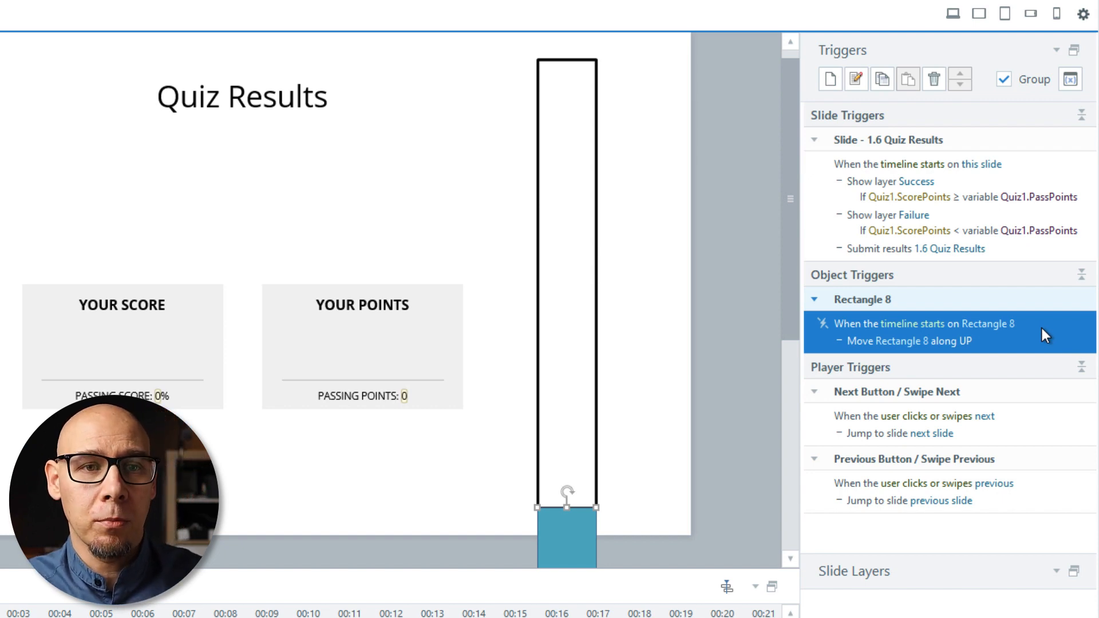
pyautogui.hotkey('ctrl', 'c')
pyautogui.hotkey('ctrl', 'v')
pyautogui.doubleClick(1013, 360)
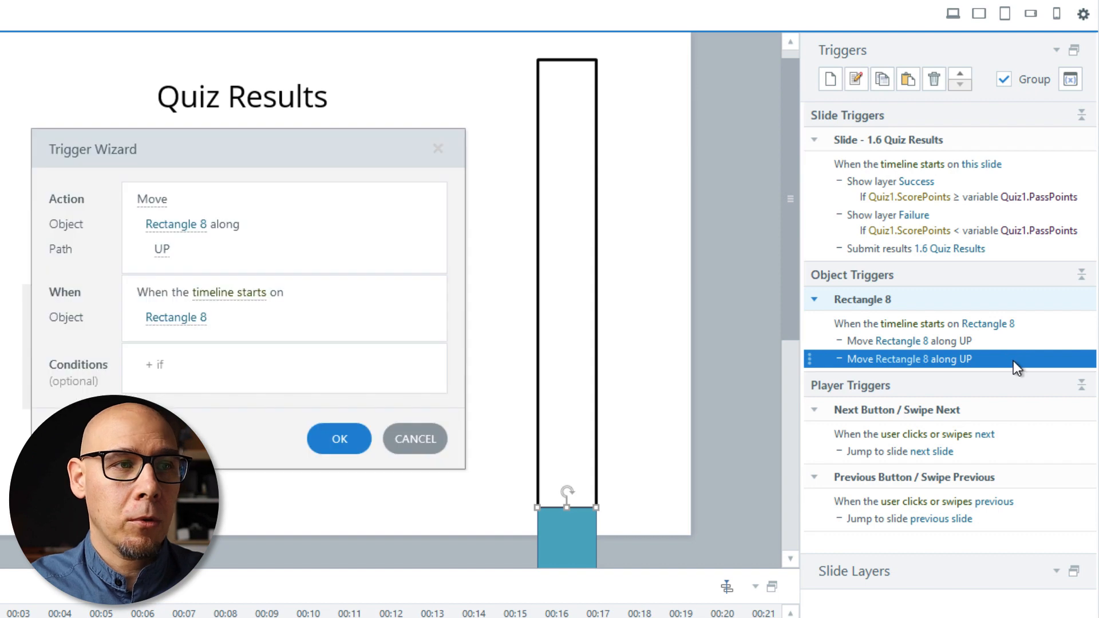
pyautogui.click(204, 289)
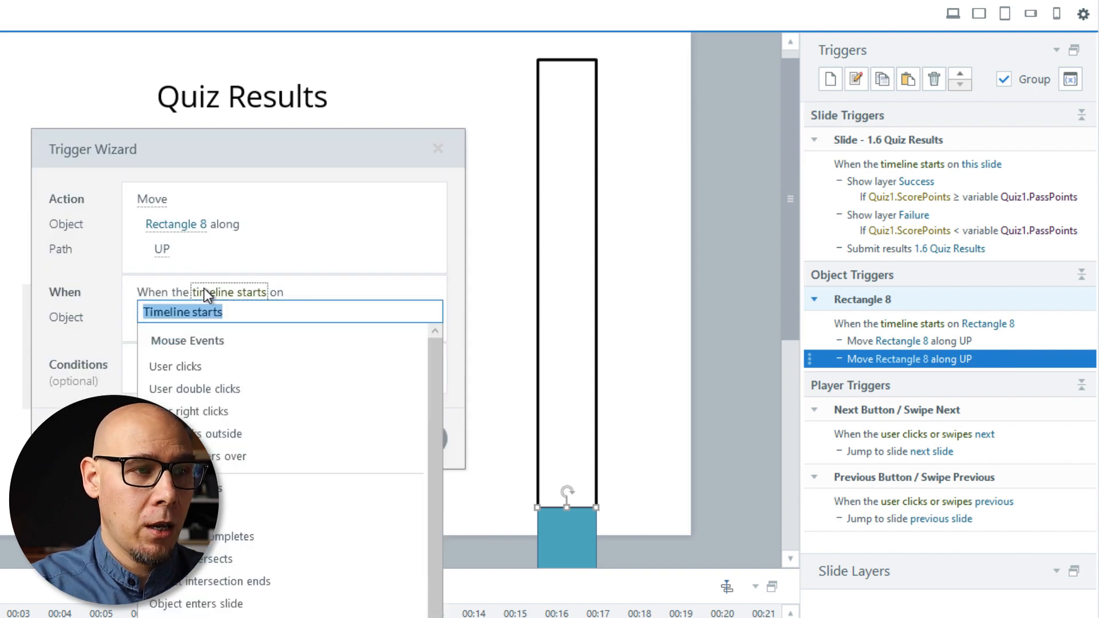
pyautogui.write('anim')
pyautogui.press('Return')
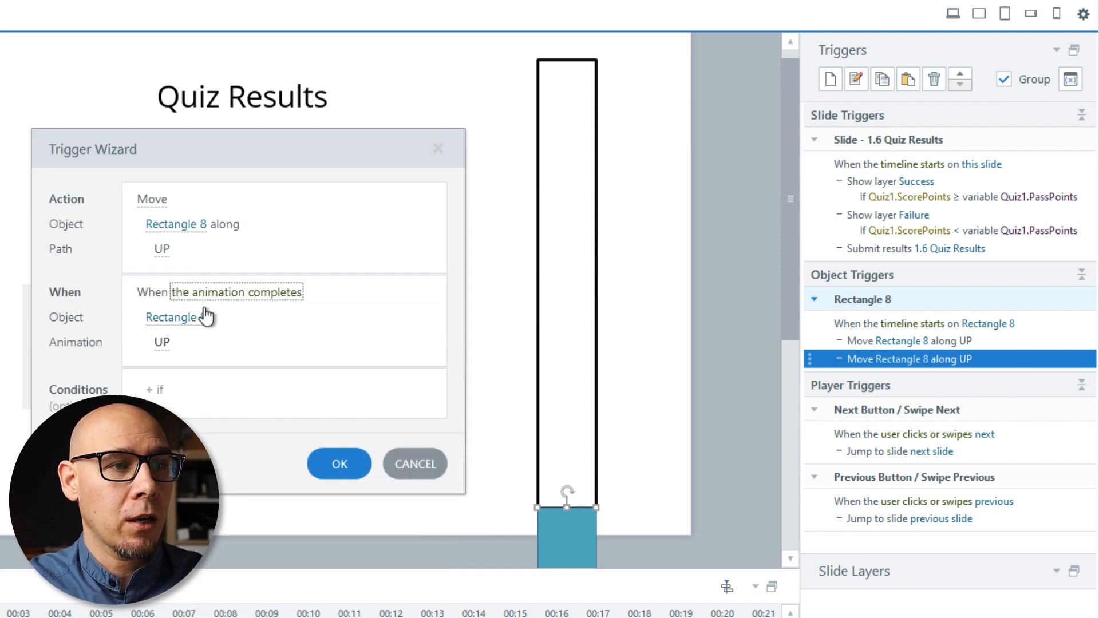
pyautogui.click(341, 465)
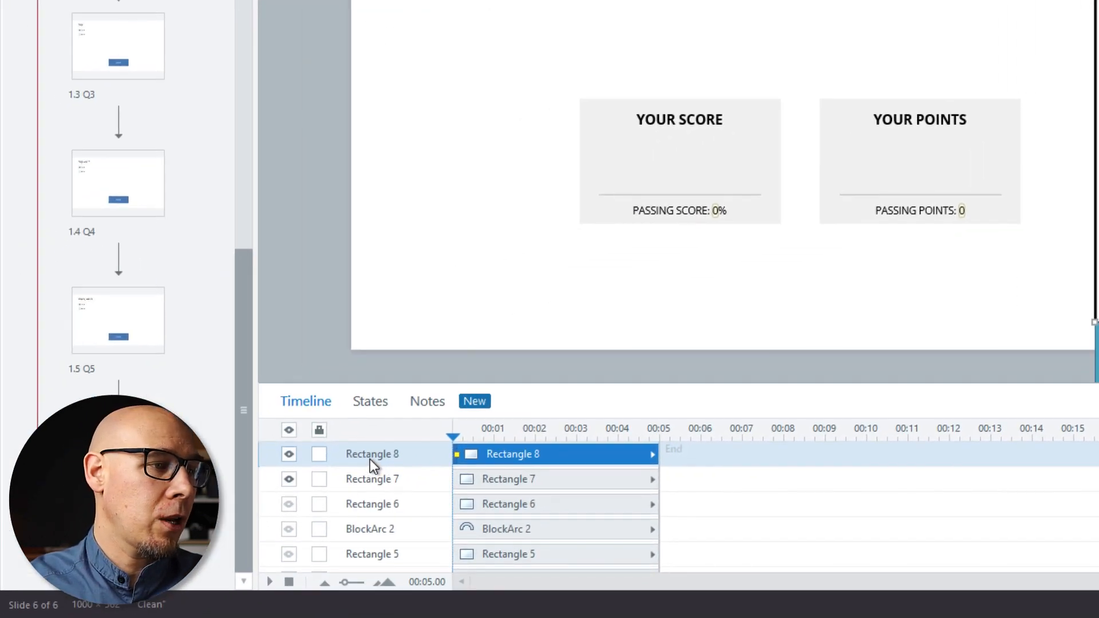
# Rename Rectangle 8 in the timeline as score
pyautogui.doubleClick(369, 459)
pyautogui.write('s')
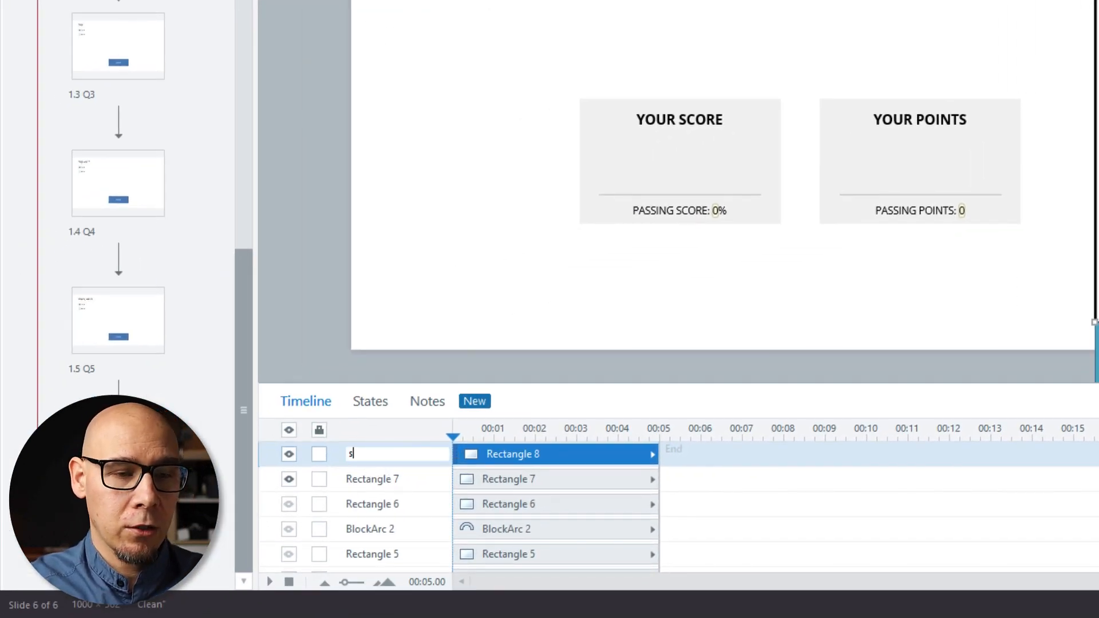
pyautogui.write('core')
pyautogui.press('Return')
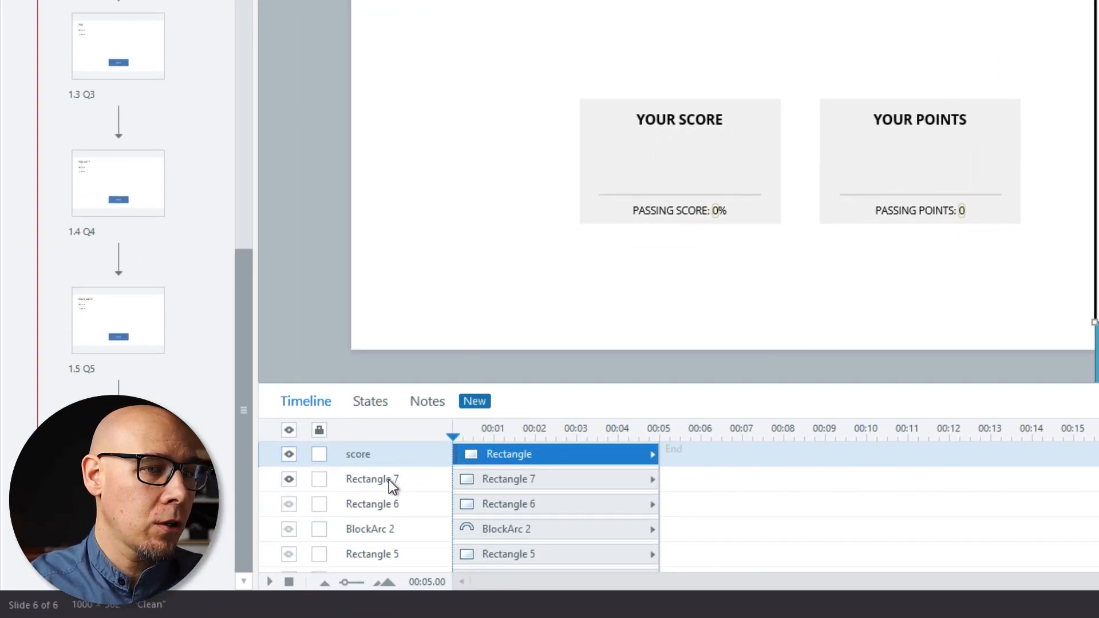
# Rename Rectangle 7 in the timeline as border and move it above the score object in the stacking order
pyautogui.doubleClick(388, 479)
pyautogui.write('border')
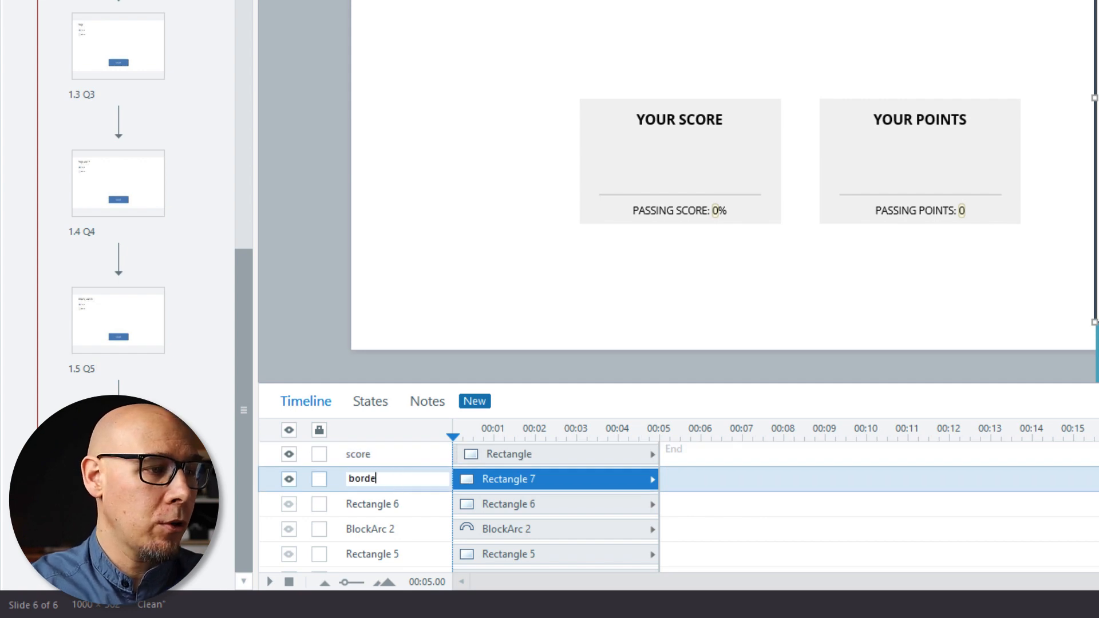
pyautogui.press('Return')
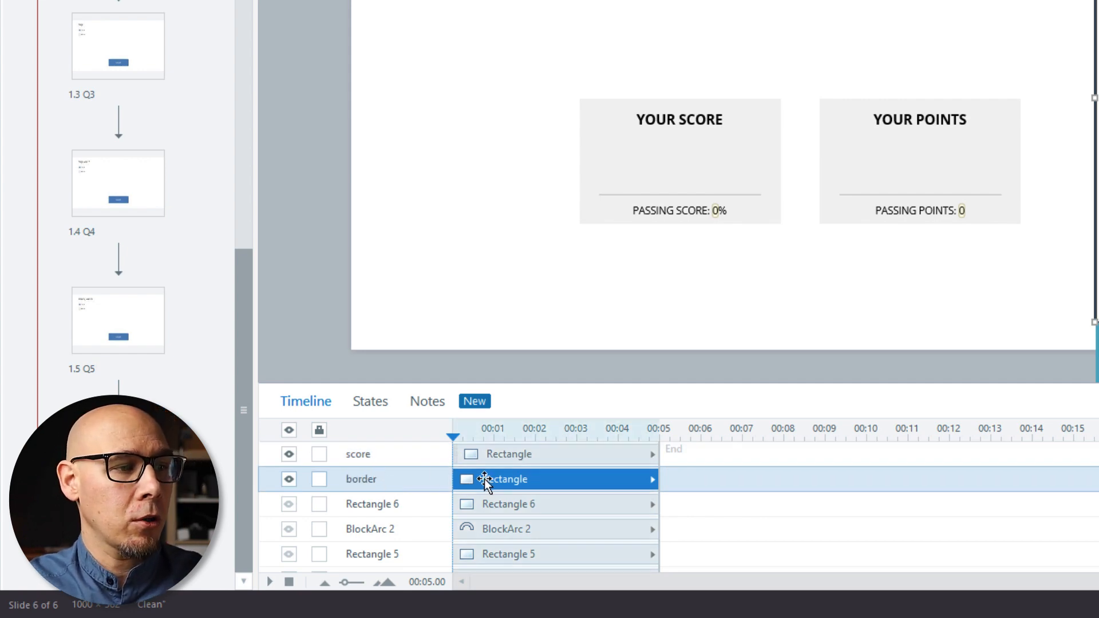
pyautogui.moveTo(478, 480); pyautogui.dragTo(476, 456)
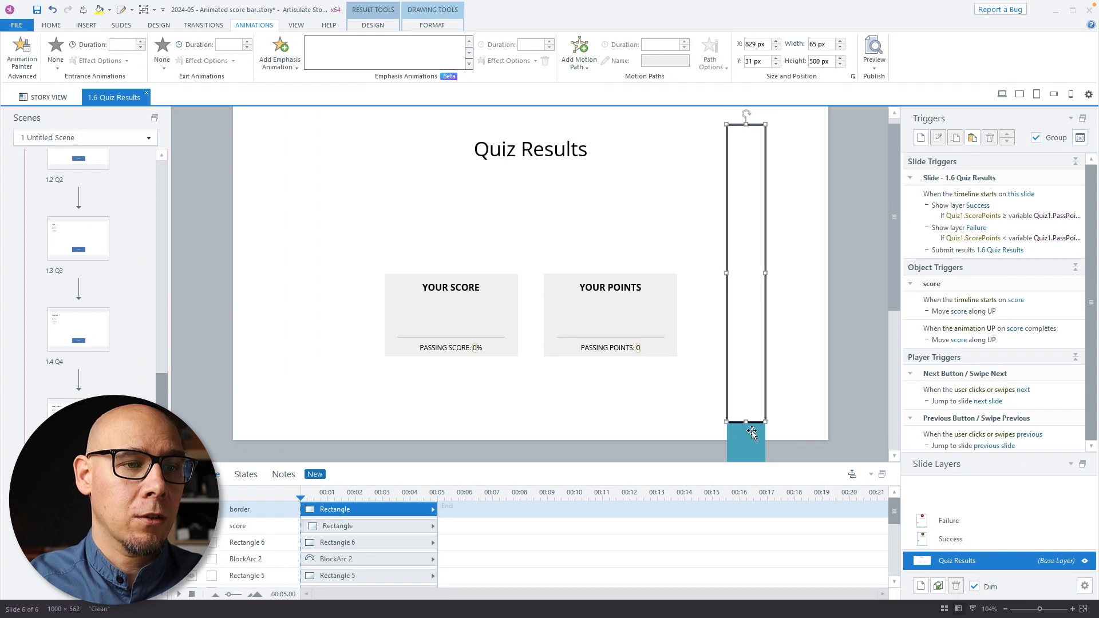
# Preview the Quiz Results slide to check how the teal bar moves, and close the preview
pyautogui.click(1003, 371)
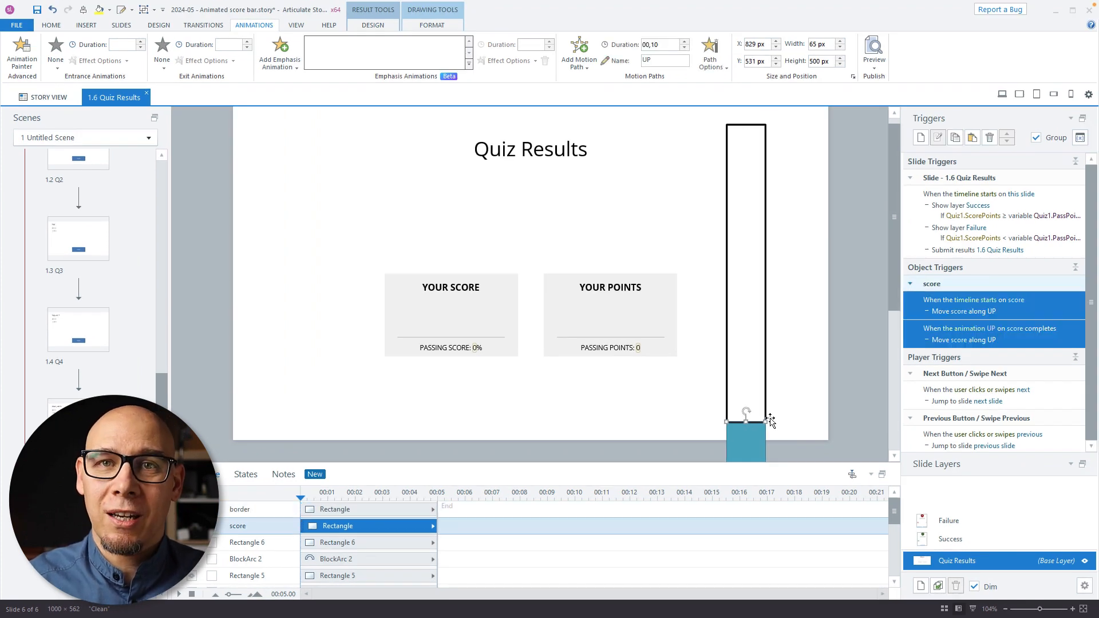
pyautogui.click(823, 369)
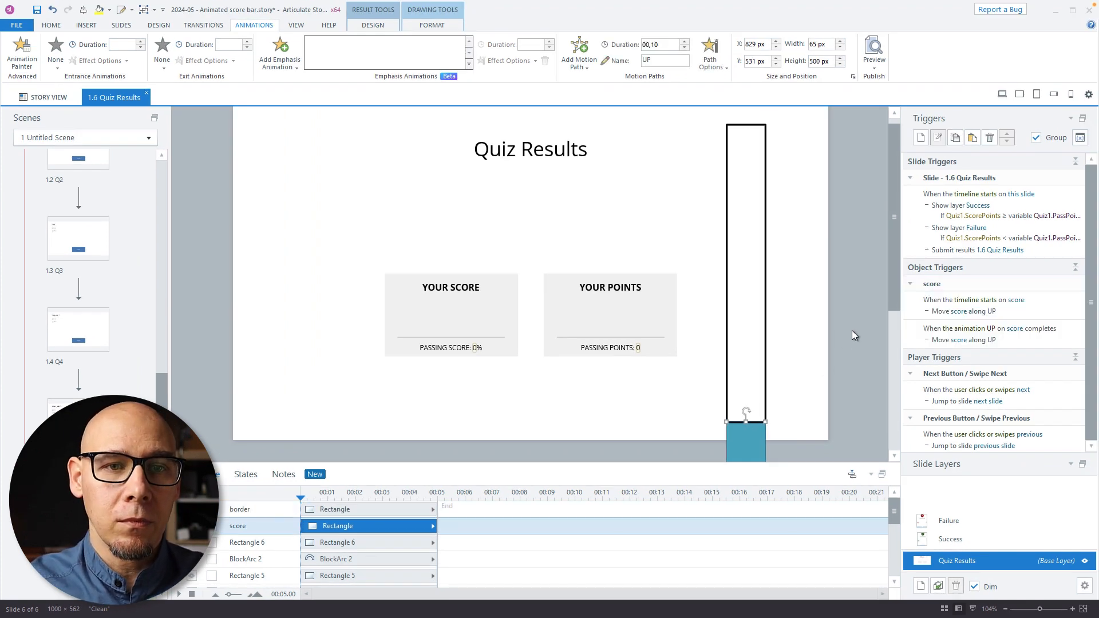
pyautogui.press('F12')
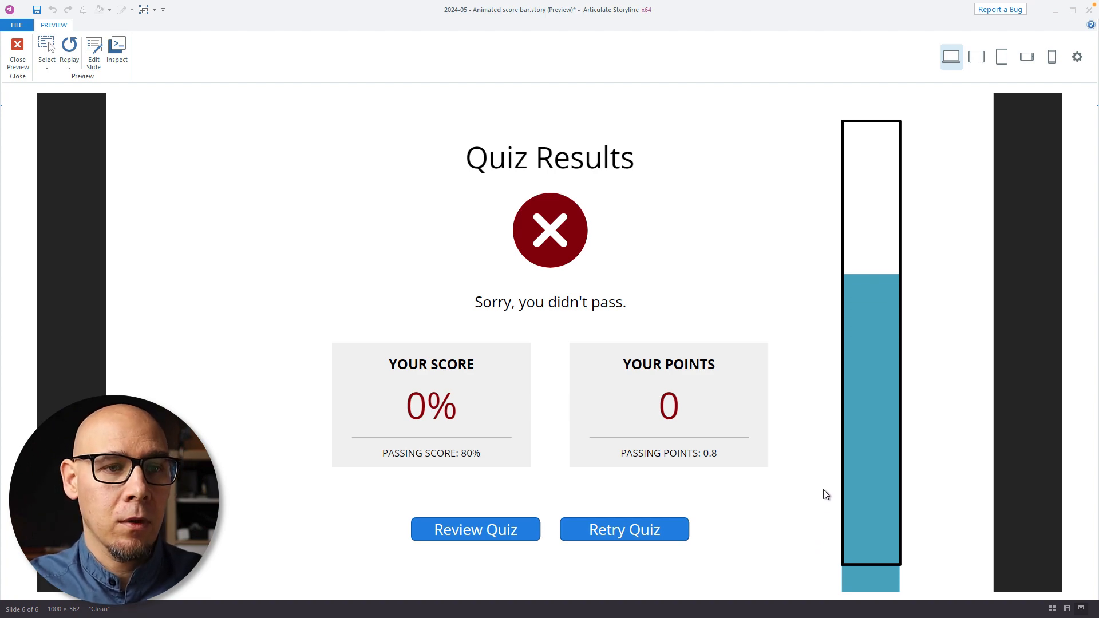
pyautogui.press('Escape')
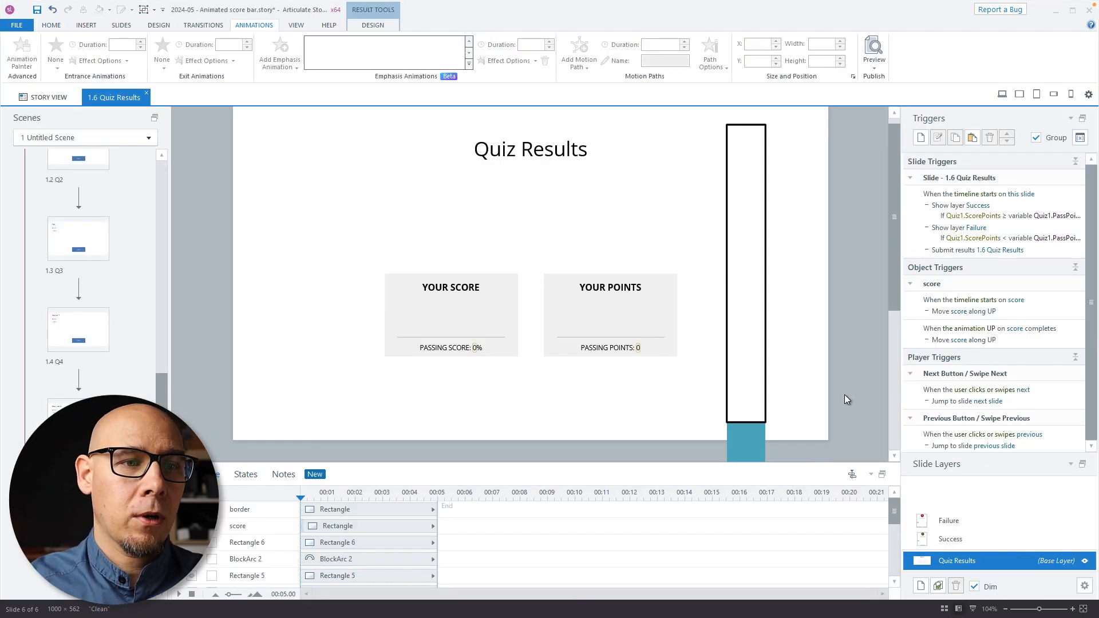
# Create a project variable named score with the type Number
pyautogui.click(759, 436)
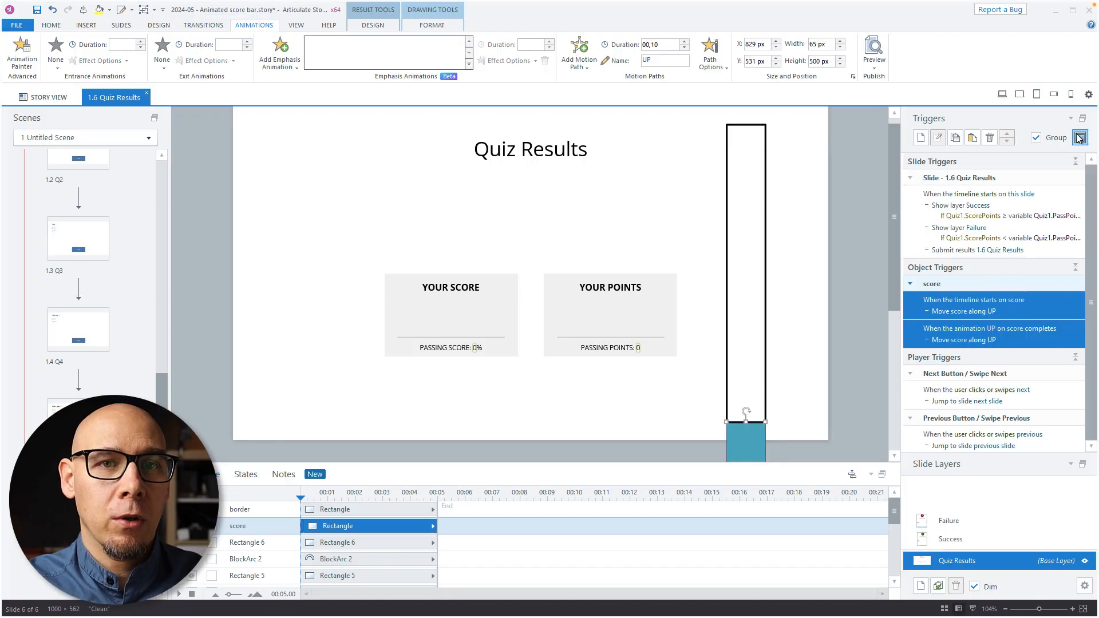
pyautogui.click(1079, 138)
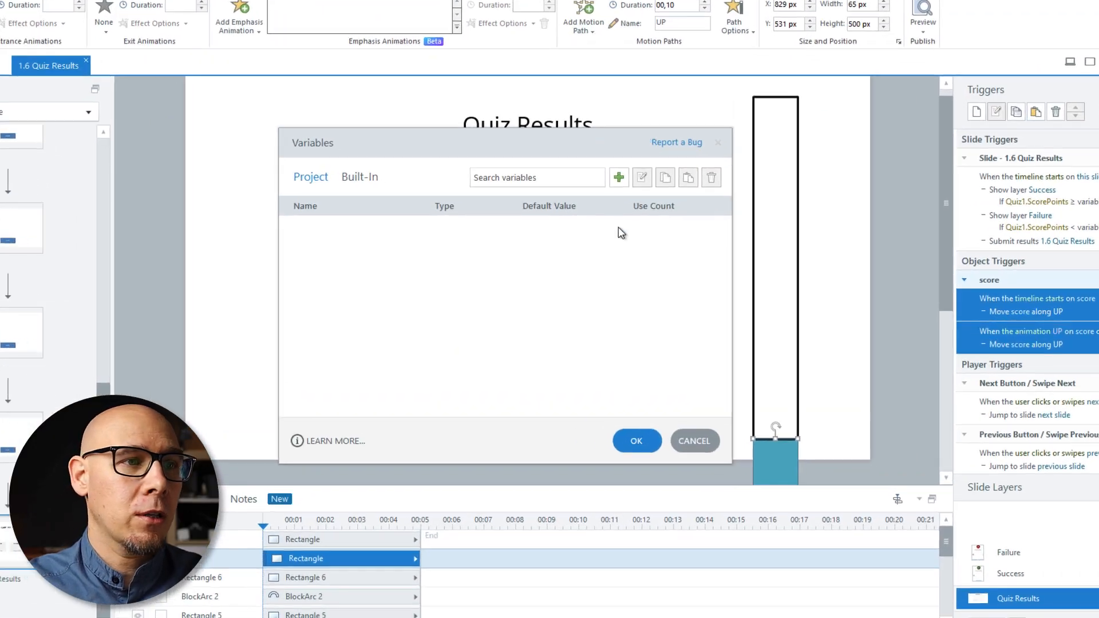
pyautogui.click(608, 195)
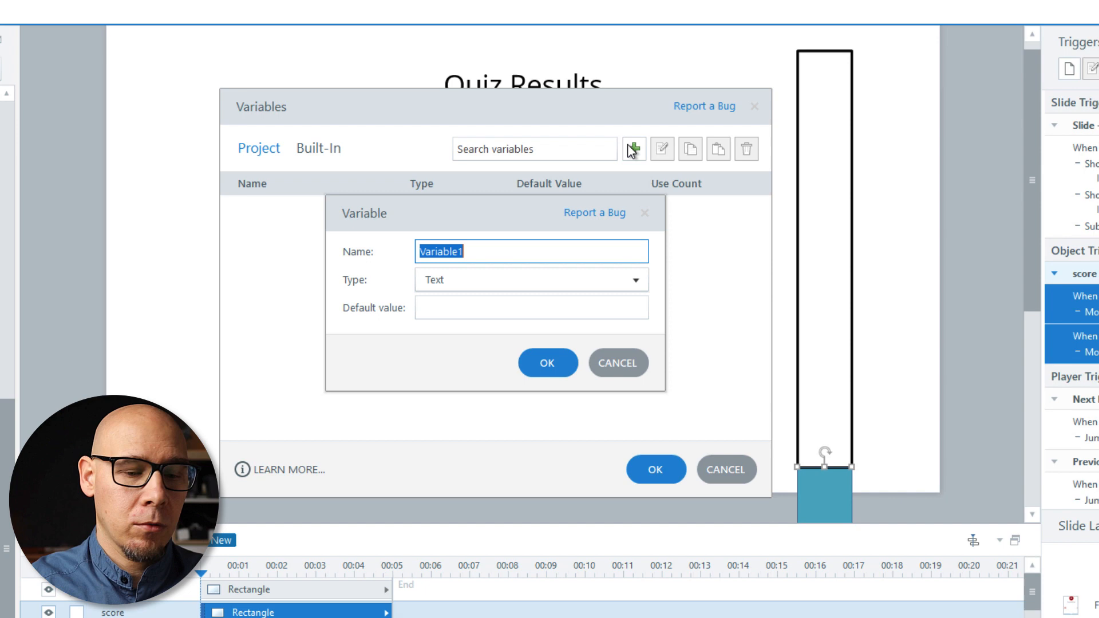
pyautogui.write('score')
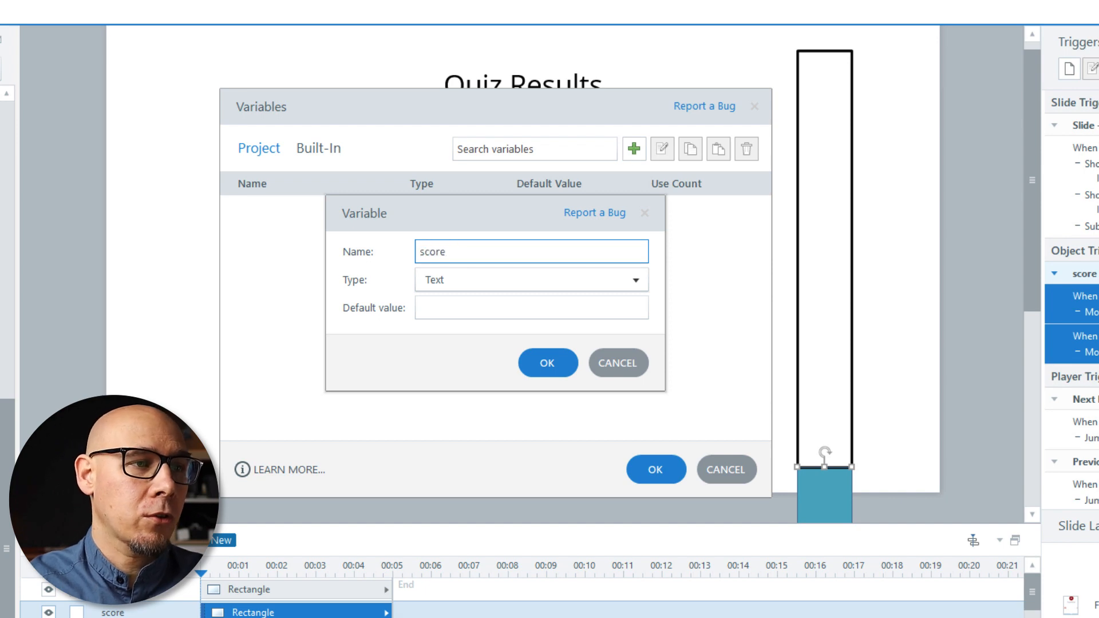
pyautogui.click(503, 282)
pyautogui.click(486, 337)
pyautogui.click(549, 369)
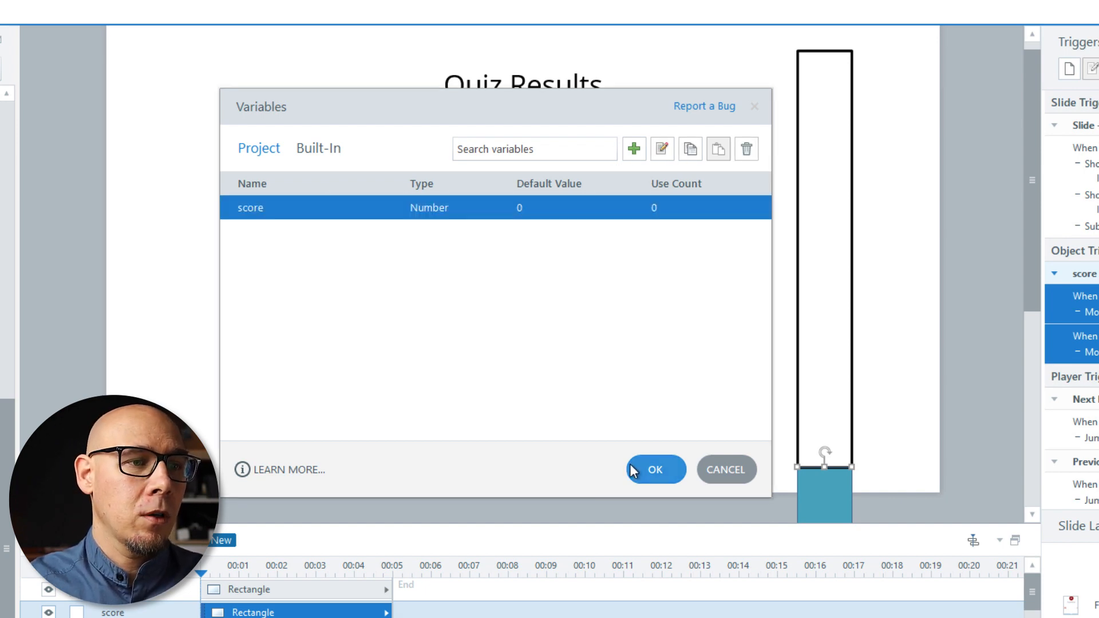
pyautogui.click(653, 468)
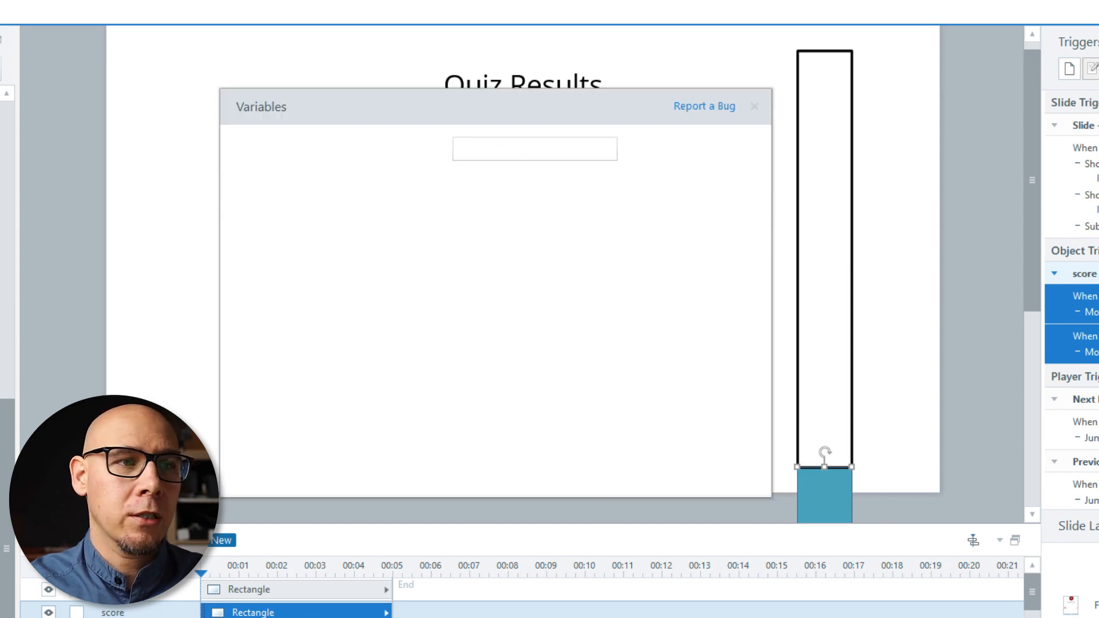
# Set the score variable's default value to 82
pyautogui.click(548, 209)
pyautogui.write('82')
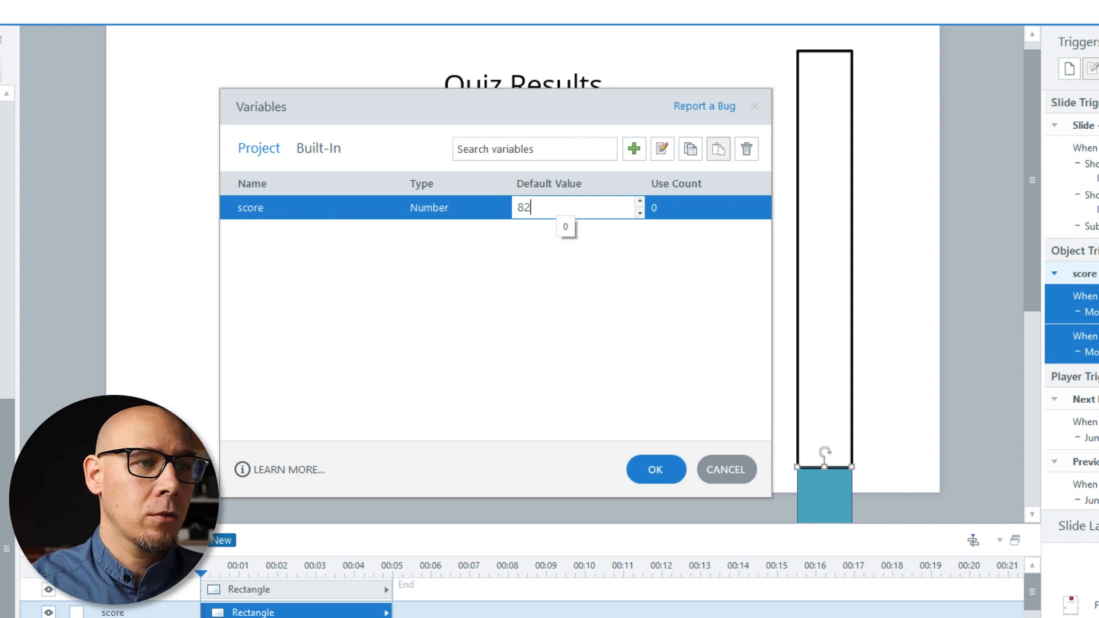
pyautogui.click(654, 467)
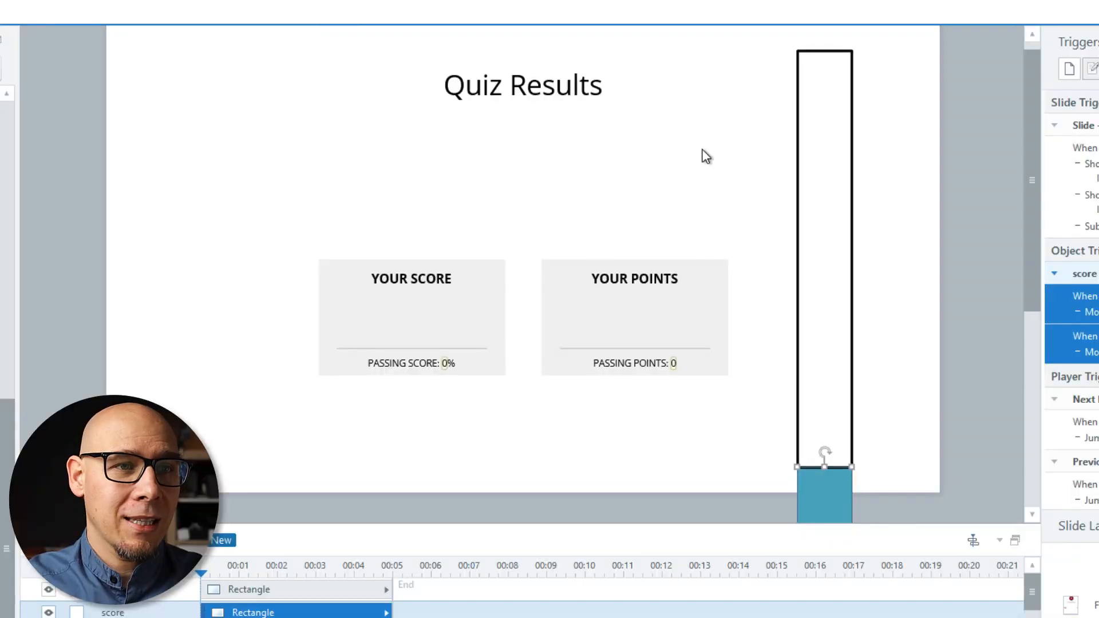
# Add a text box with the variable reference %score% above the YOUR POINTS card and move it closer to the score bar
pyautogui.click(1086, 336)
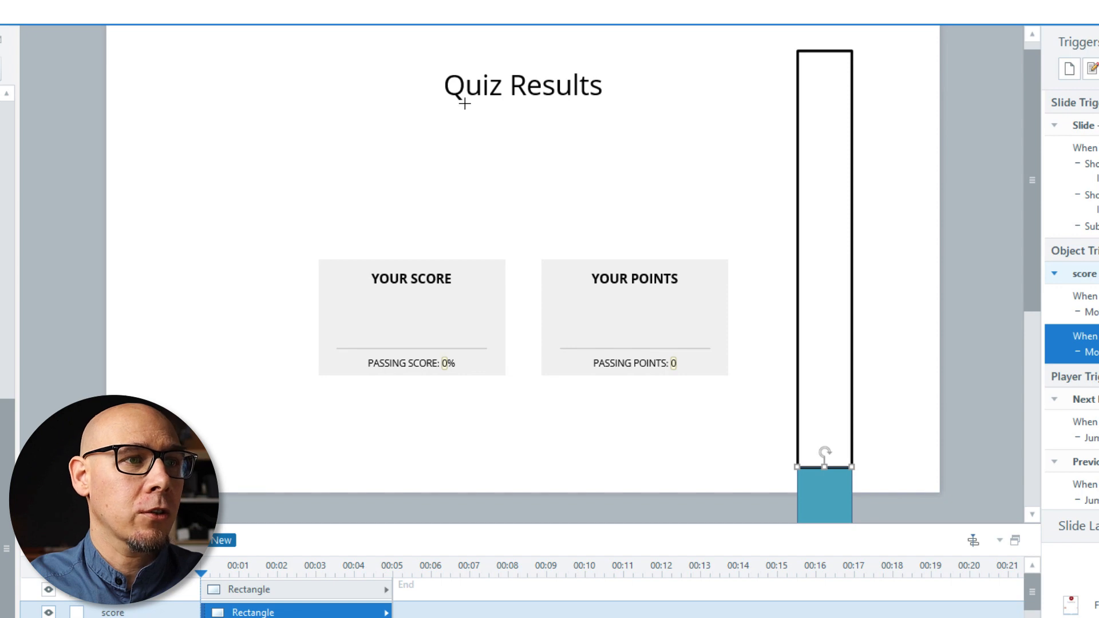
pyautogui.click(596, 182)
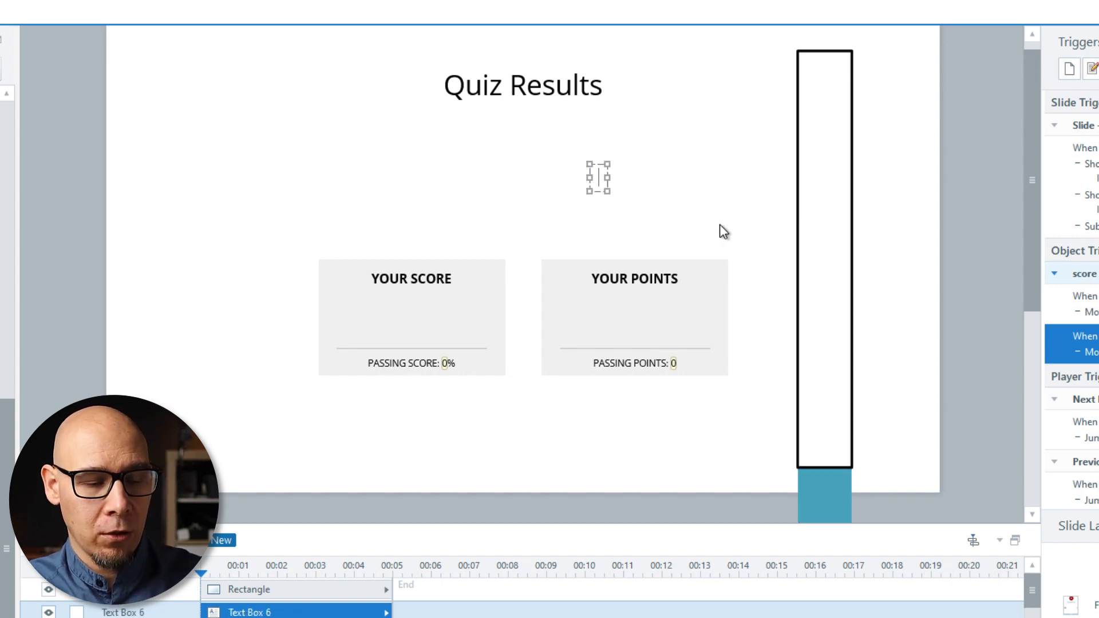
pyautogui.write('%score%')
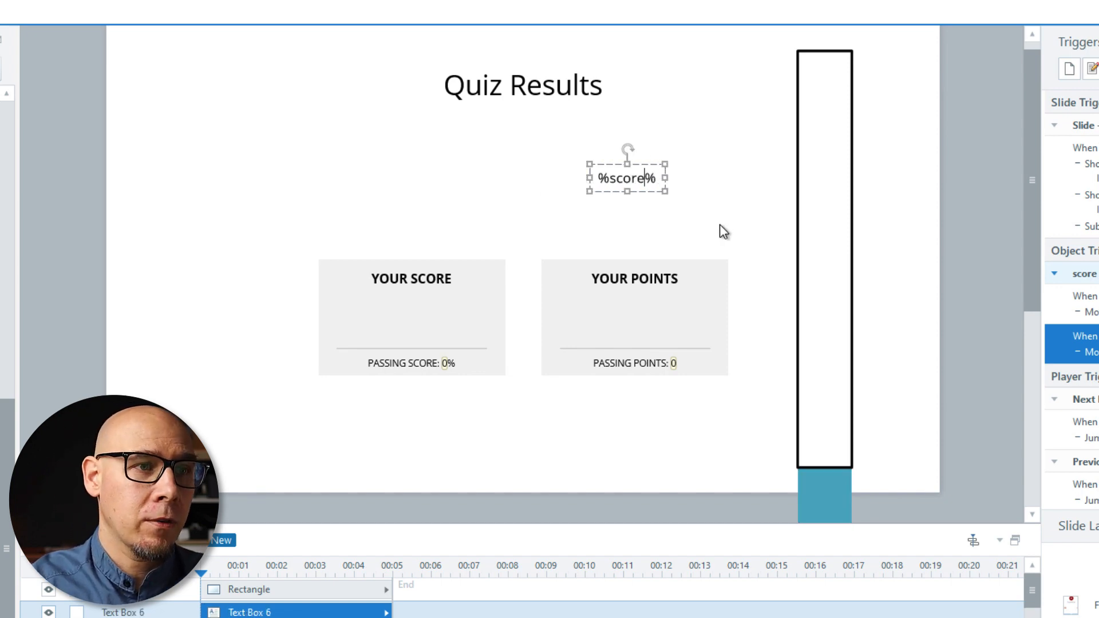
pyautogui.click(723, 231)
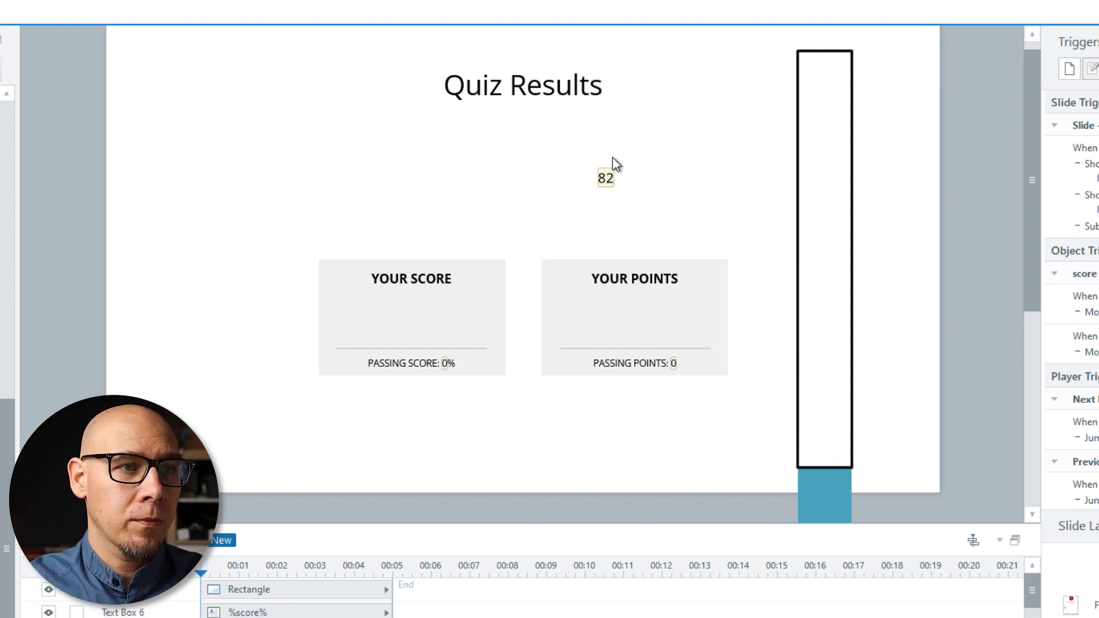
pyautogui.click(603, 195)
pyautogui.moveTo(615, 193); pyautogui.dragTo(703, 195)
pyautogui.click(731, 222)
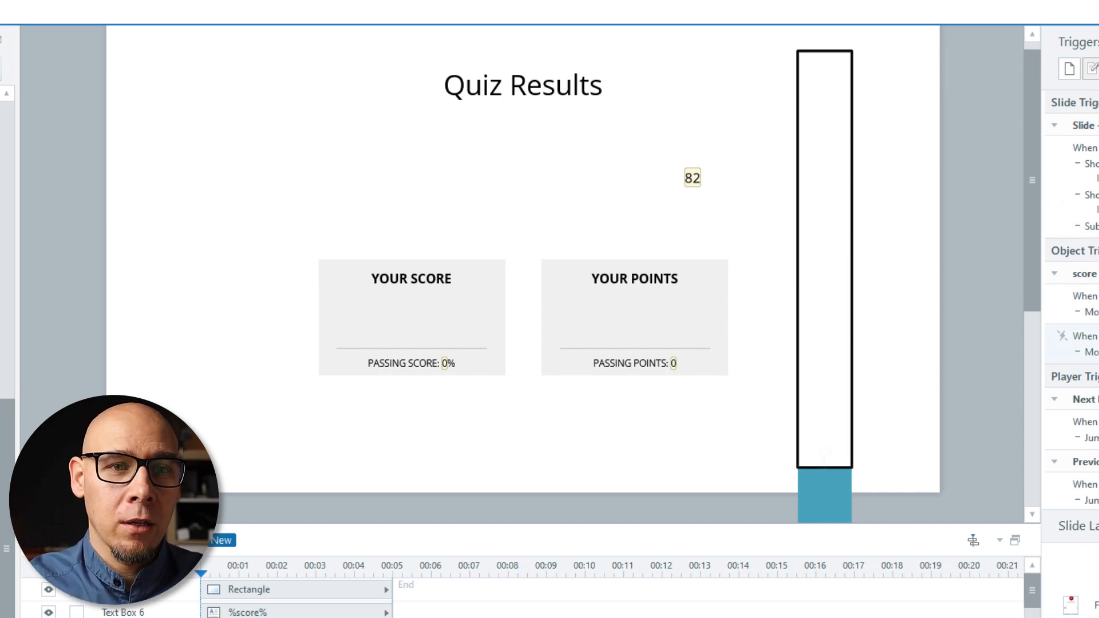
# Duplicate the score object's trigger that moves it along UP when the UP animation completes
pyautogui.click(1088, 344)
pyautogui.click(1035, 59)
pyautogui.click(921, 51)
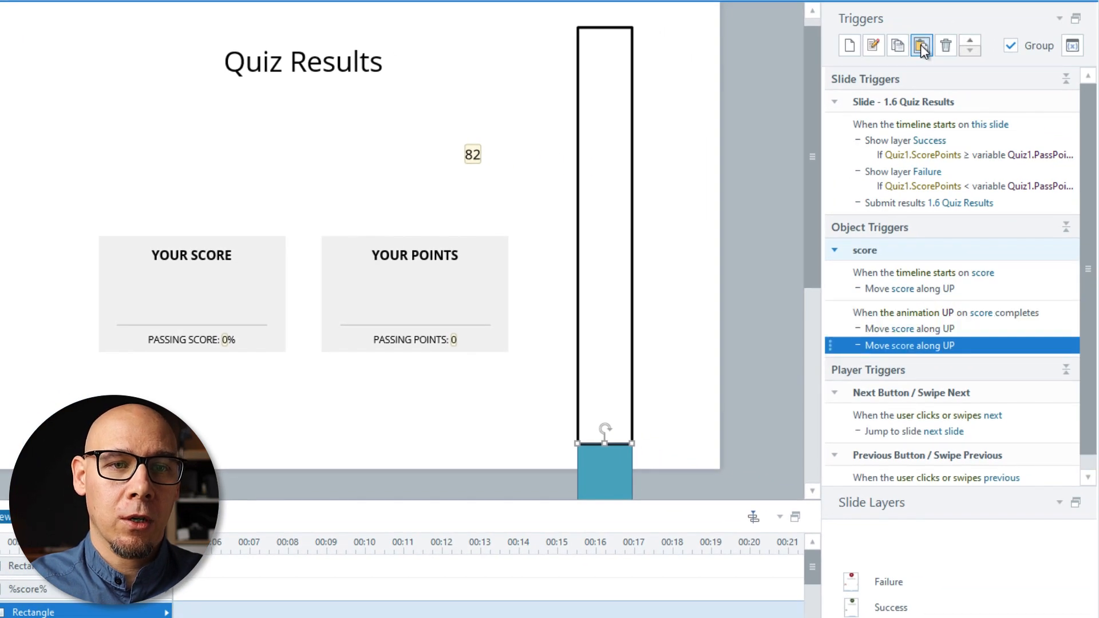
# Change the first of the two move triggers that run when UP completes so its action adjusts the score variable
pyautogui.click(994, 336)
pyautogui.doubleClick(992, 332)
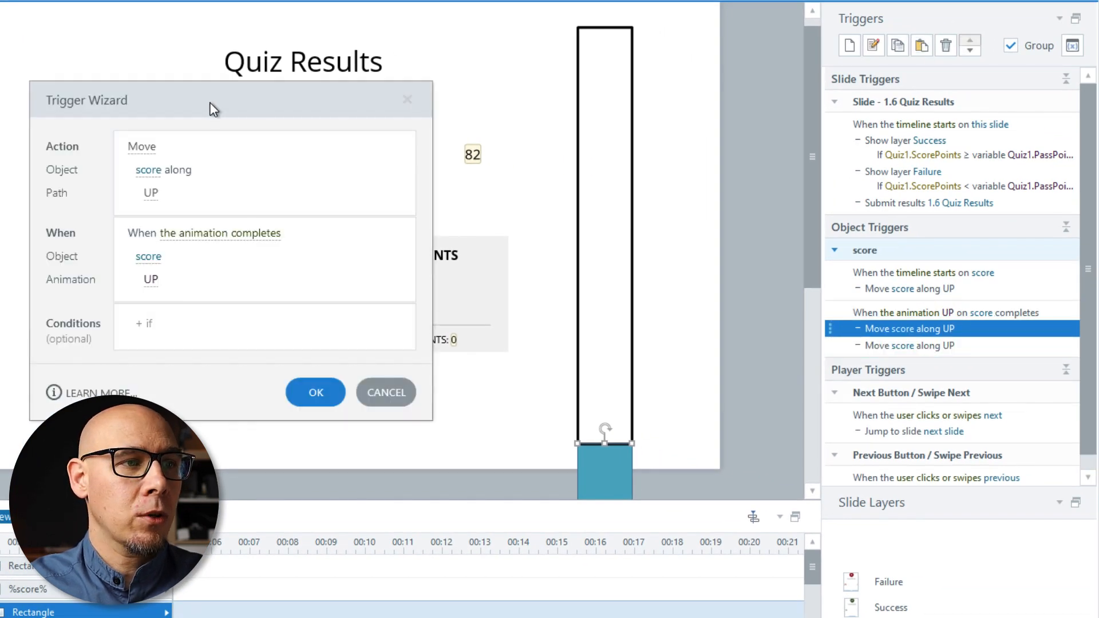
pyautogui.moveTo(211, 103); pyautogui.dragTo(229, 100)
pyautogui.click(165, 145)
pyautogui.write('ad')
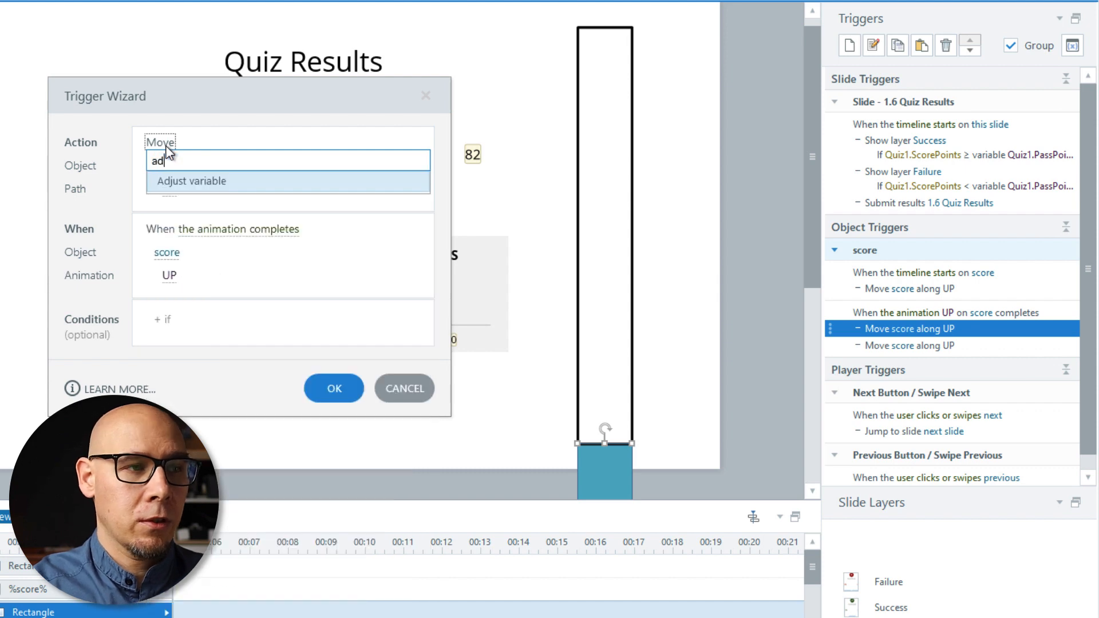
pyautogui.press('Return')
pyautogui.click(180, 161)
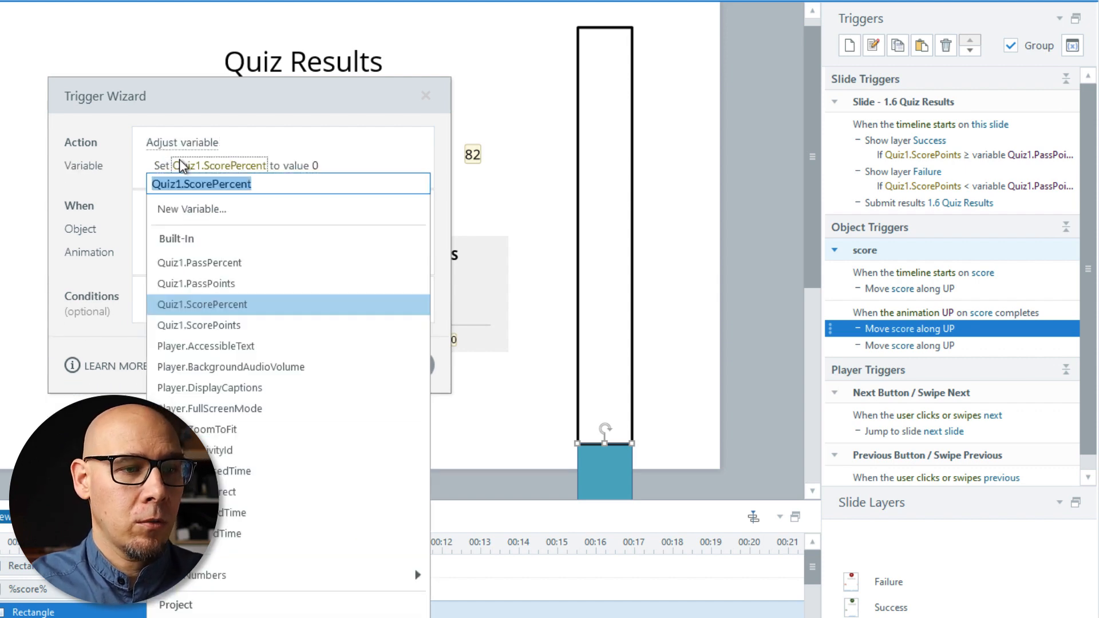
pyautogui.write('sco')
pyautogui.press('Return')
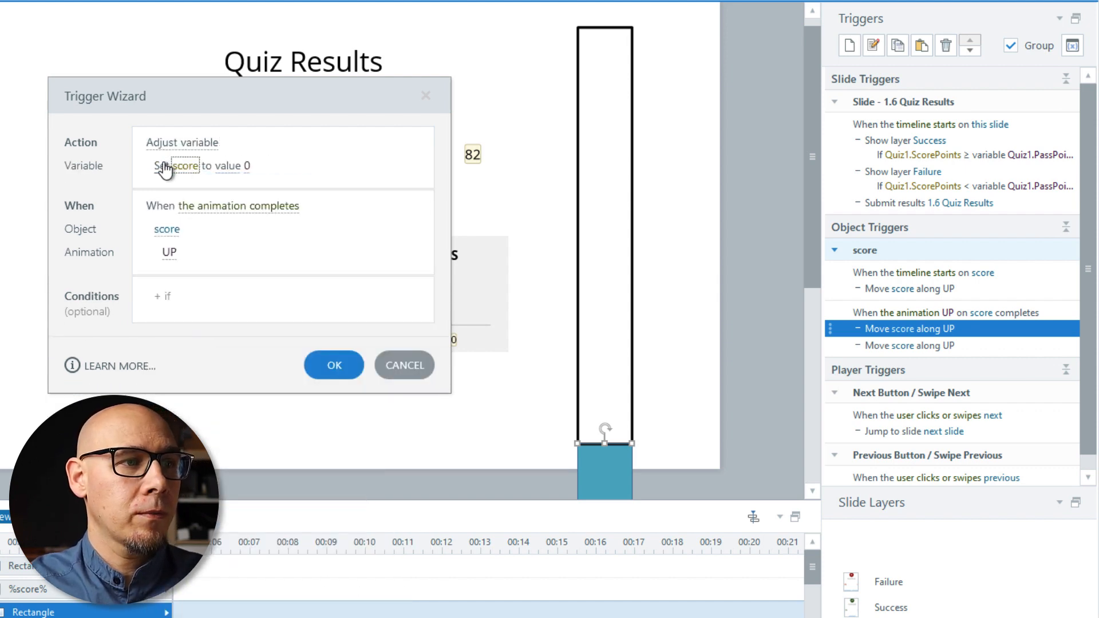
# Make the variable adjustment subtract a value of 1 from score and apply the trigger
pyautogui.click(162, 165)
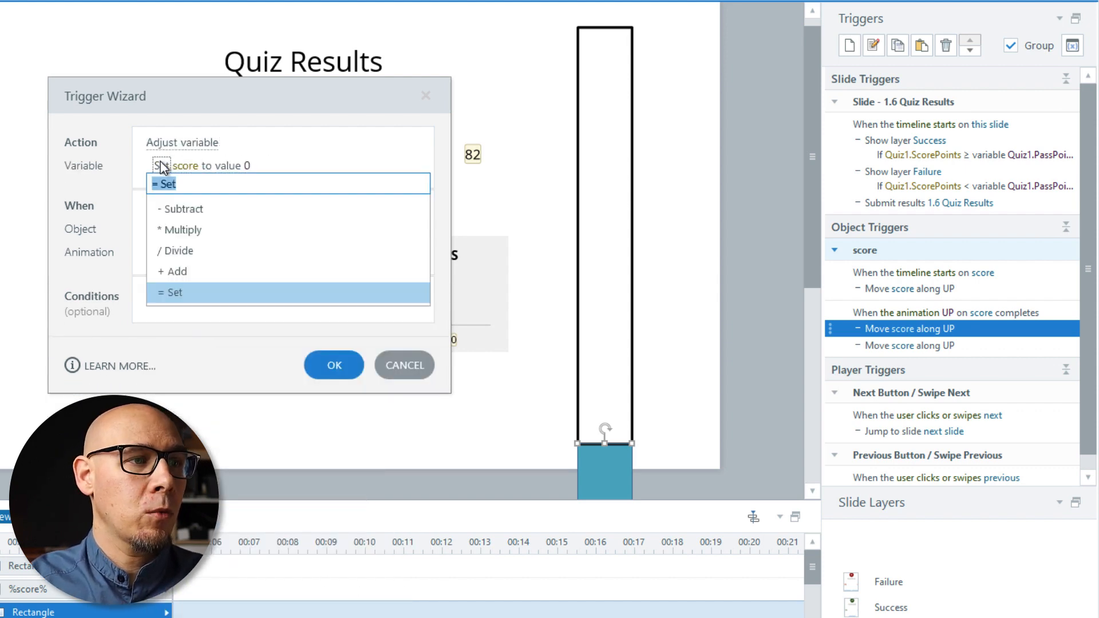
pyautogui.click(195, 209)
pyautogui.click(231, 172)
pyautogui.write('1')
pyautogui.press('Return')
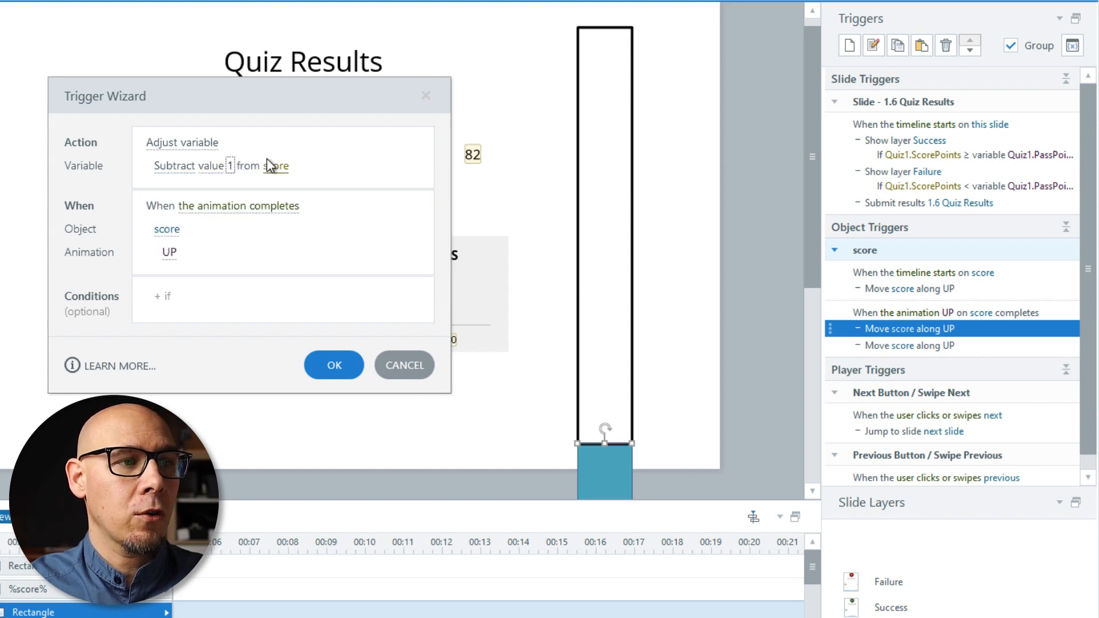
pyautogui.click(330, 360)
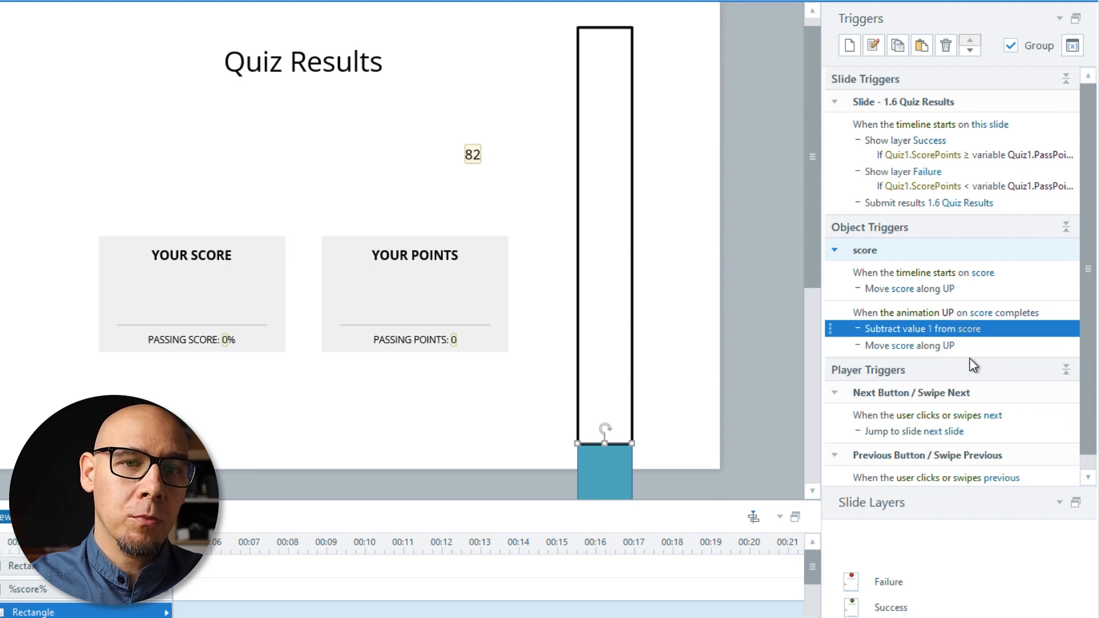
# Review the order of the score object's triggers, from the timeline-start move to the subtraction and repeated move after UP completes
pyautogui.click(960, 314)
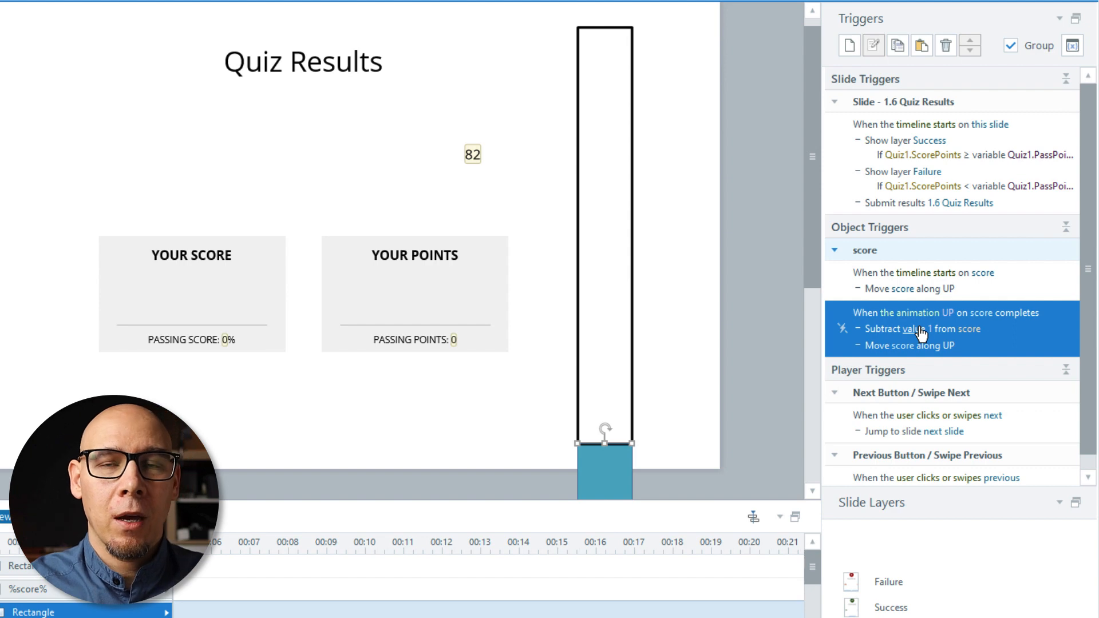
pyautogui.click(1024, 331)
pyautogui.click(976, 347)
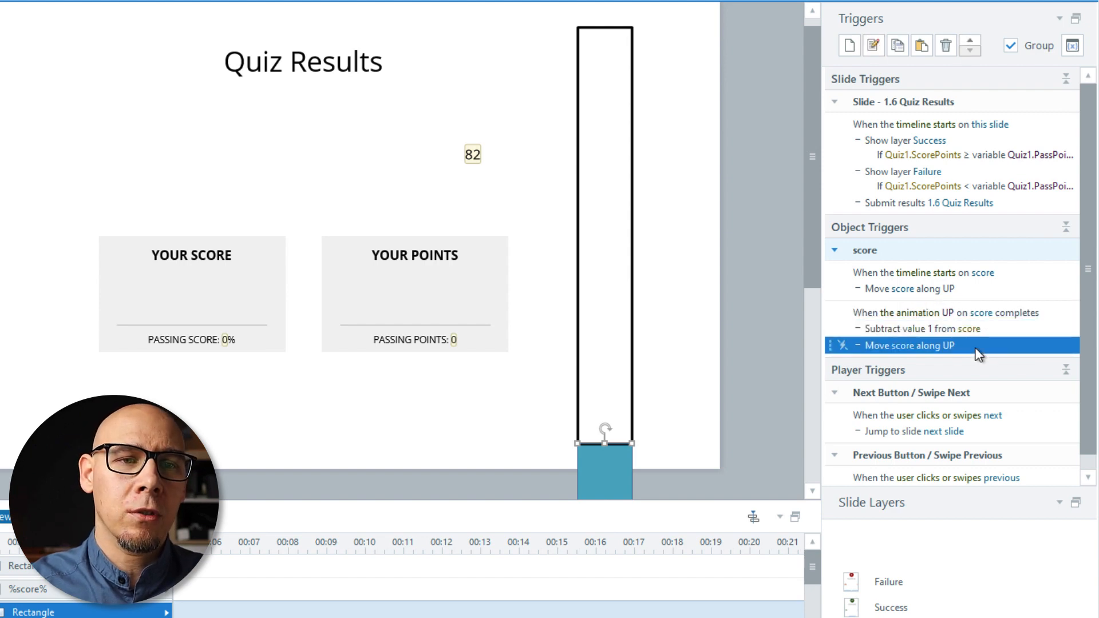
pyautogui.click(1008, 334)
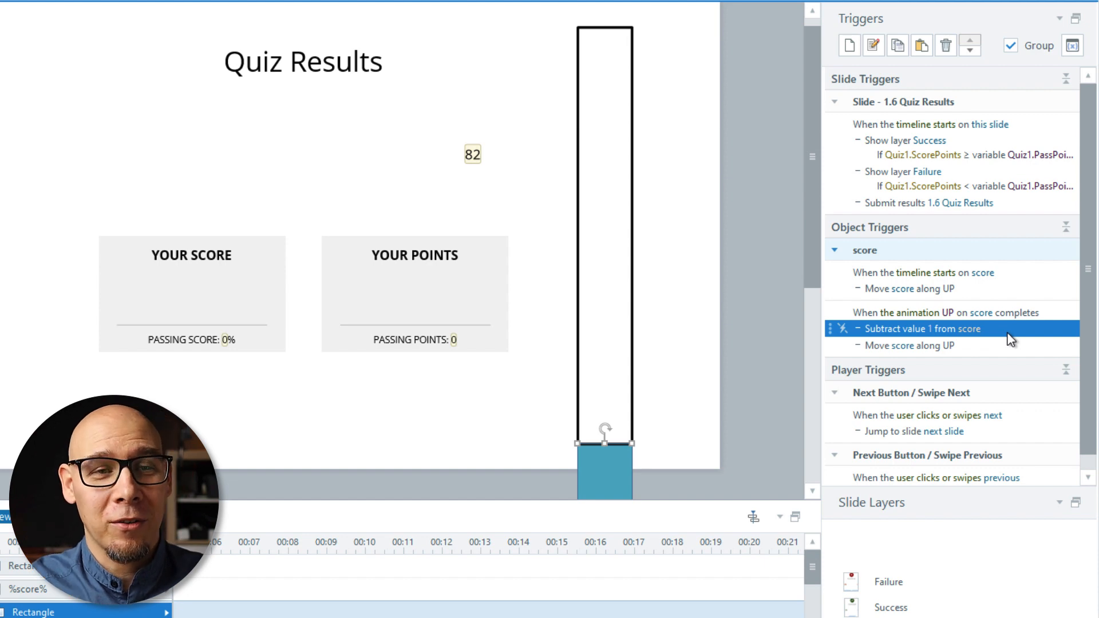
pyautogui.click(1010, 277)
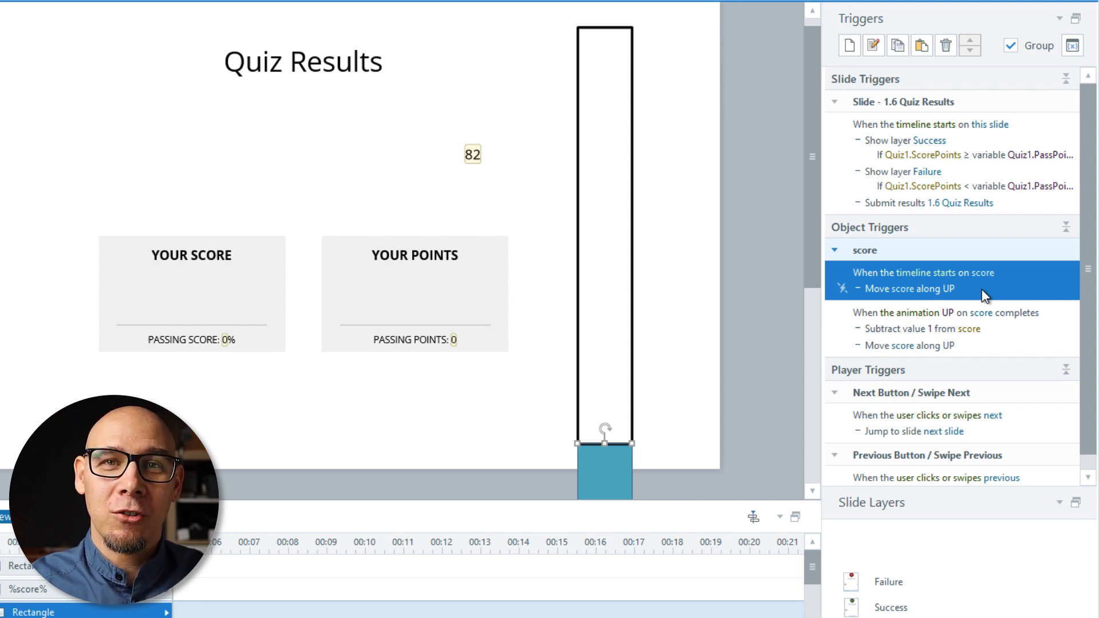
pyautogui.click(939, 327)
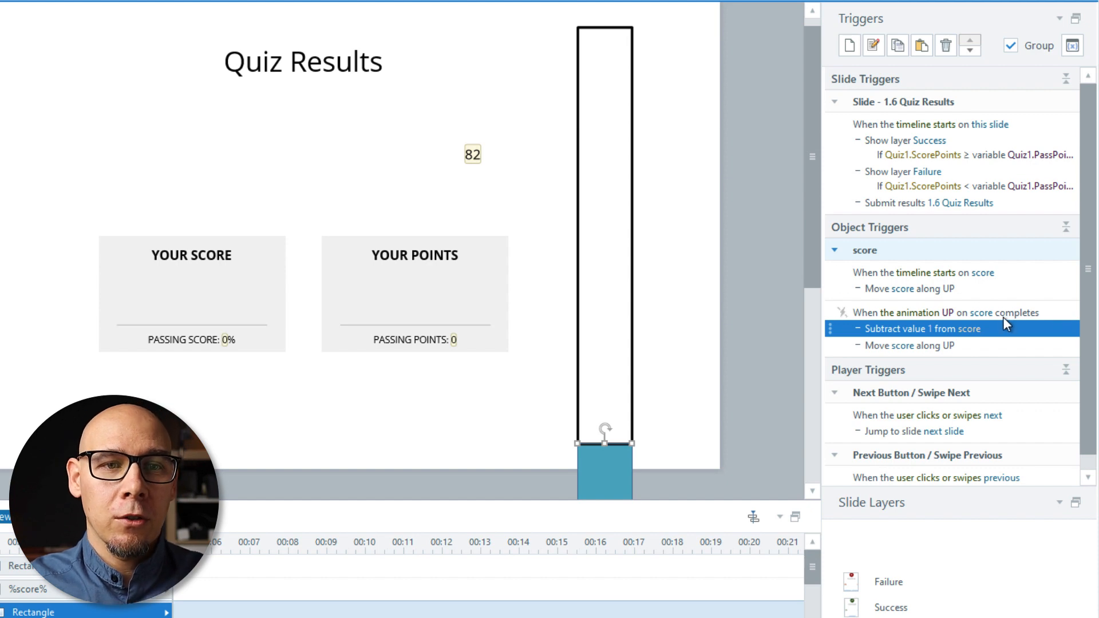
pyautogui.click(1056, 315)
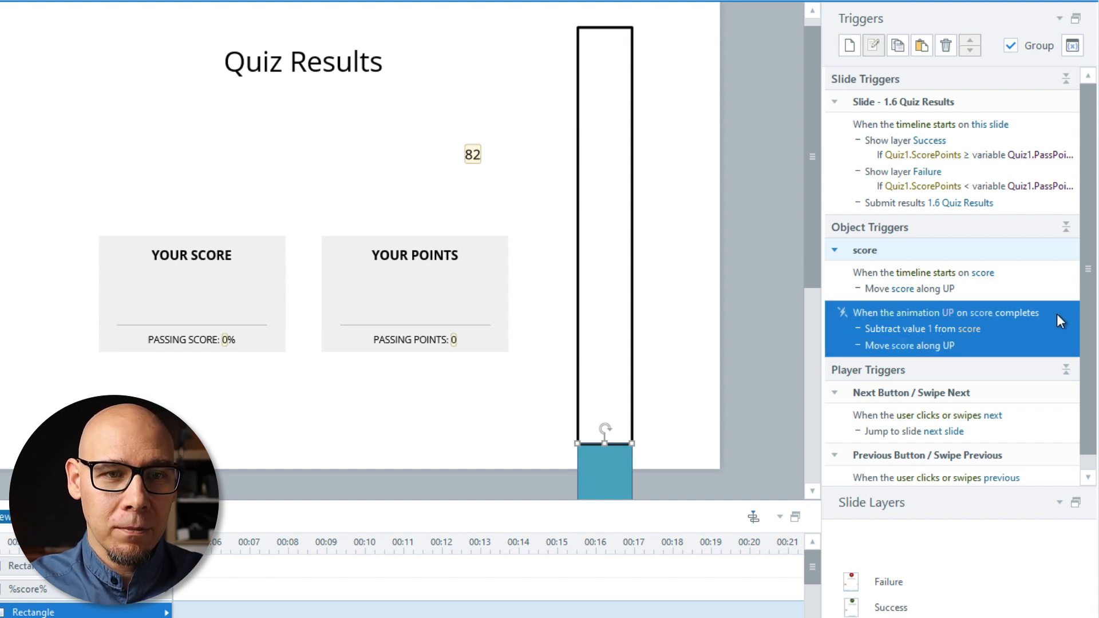
pyautogui.click(1004, 345)
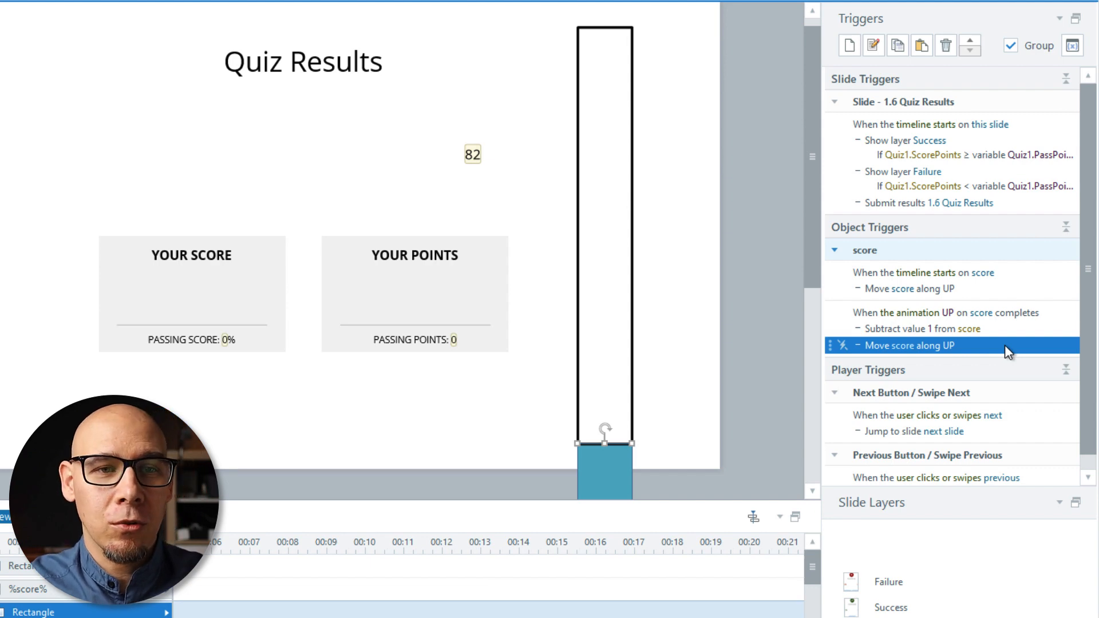
# Add the condition that the score variable is greater than value 0 to the trigger repeating the move along UP
pyautogui.doubleClick(973, 346)
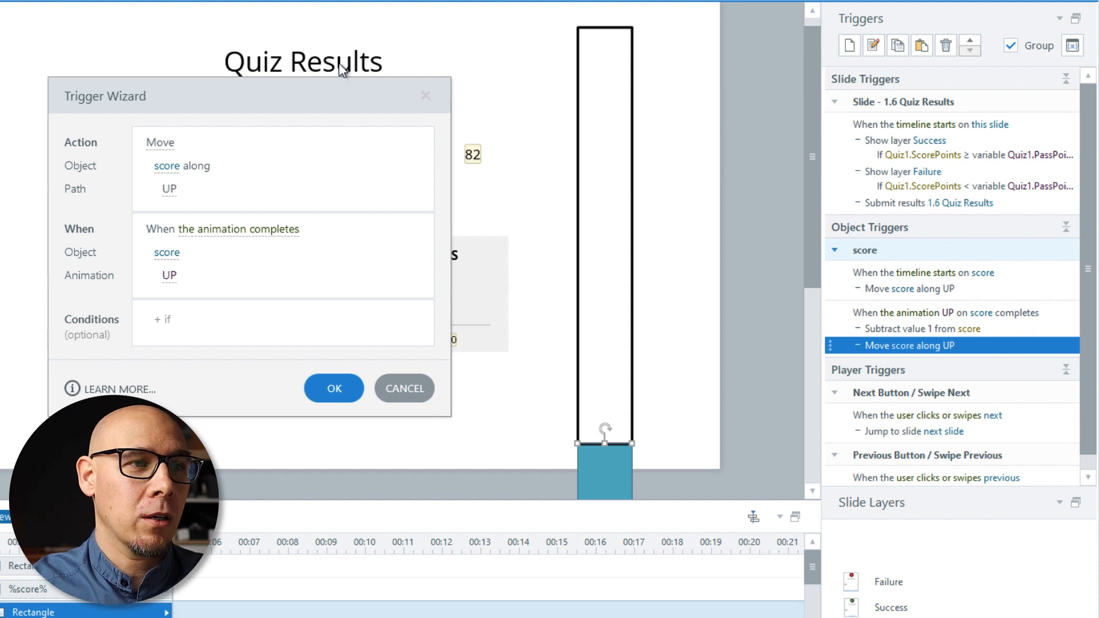
pyautogui.moveTo(345, 84); pyautogui.dragTo(349, 58)
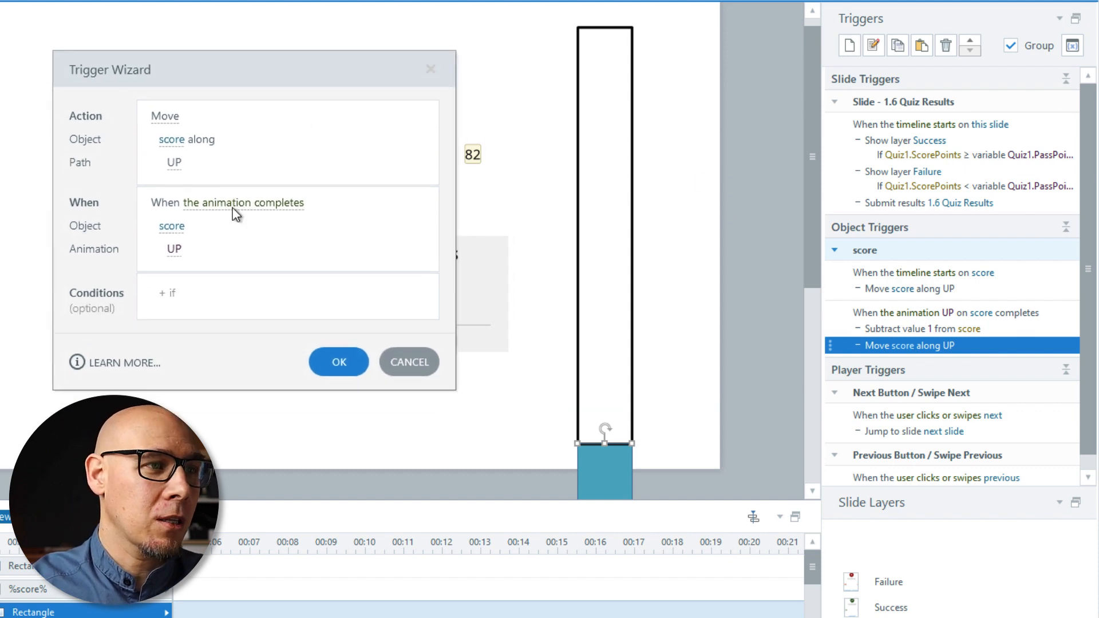
pyautogui.click(185, 292)
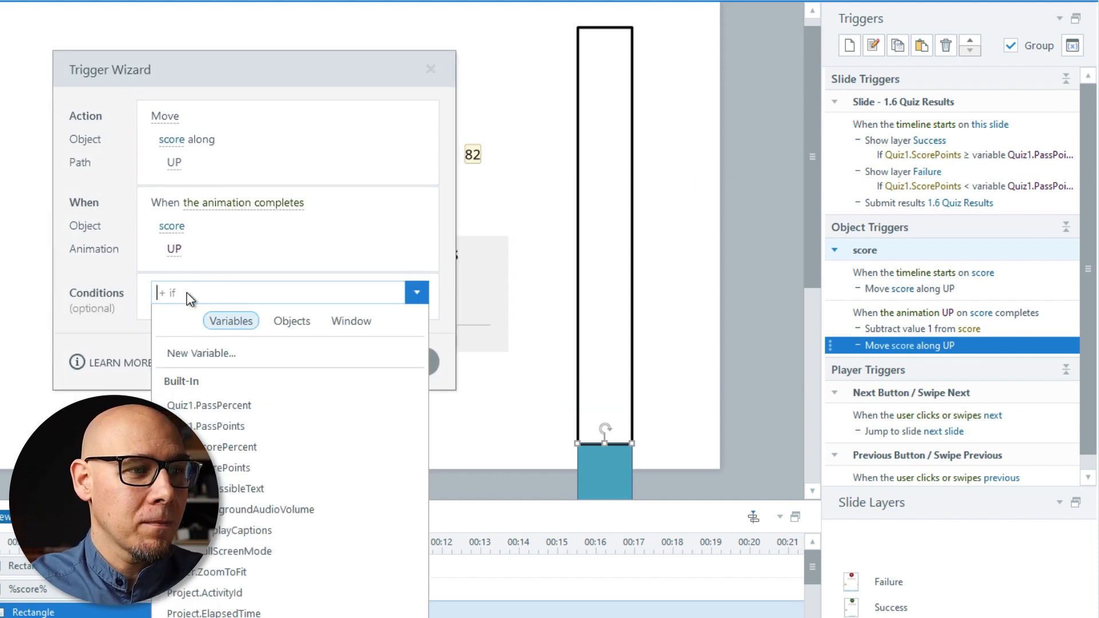
pyautogui.write('sco')
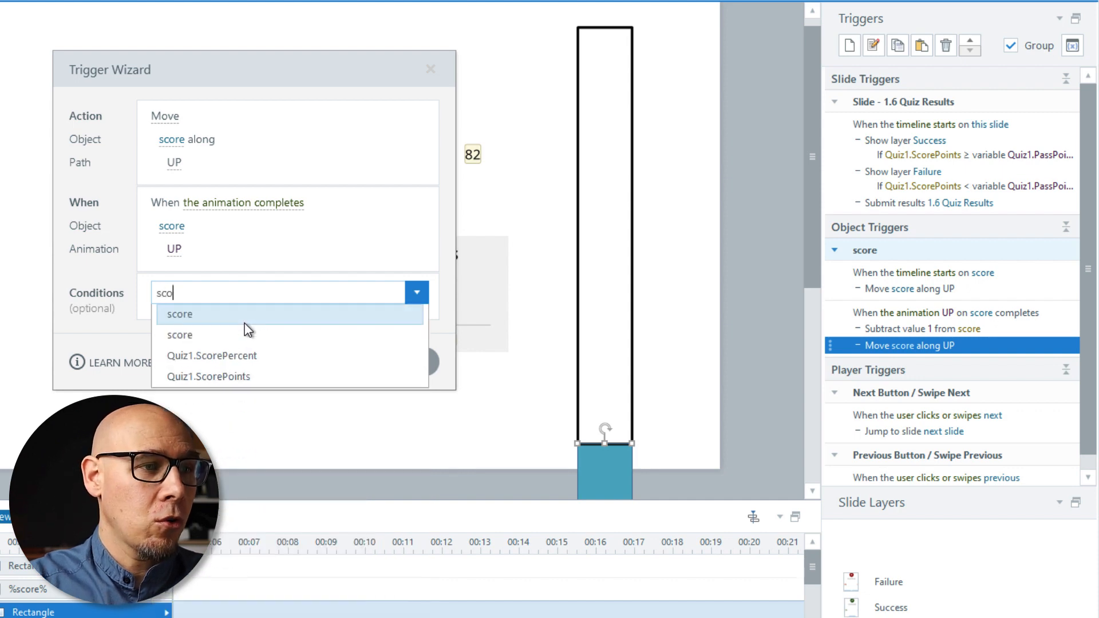
pyautogui.click(245, 322)
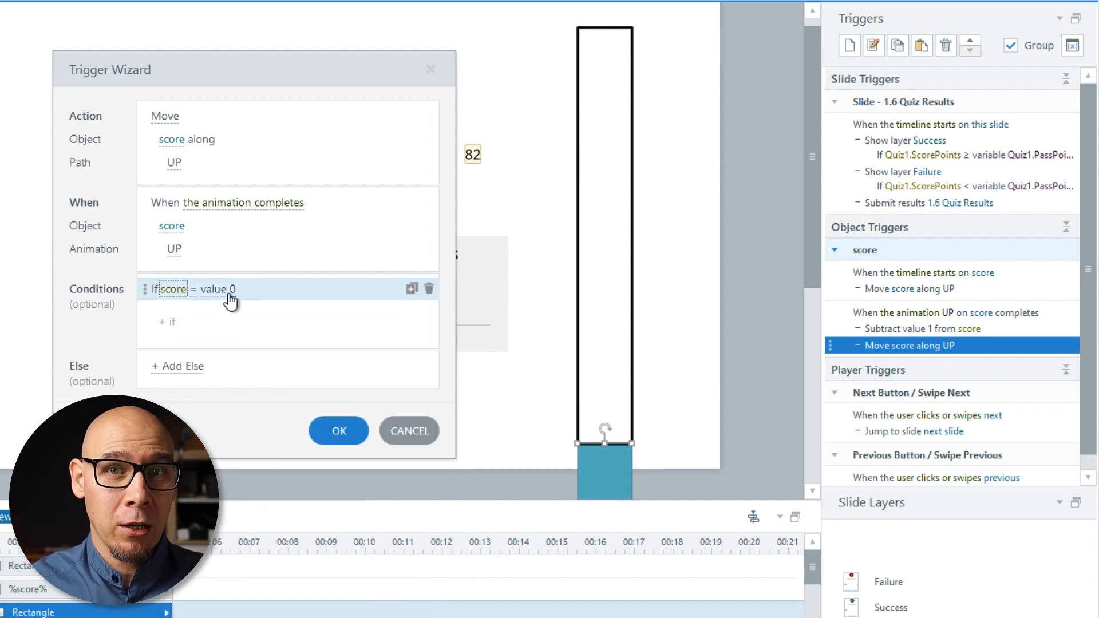
pyautogui.click(195, 292)
pyautogui.click(200, 349)
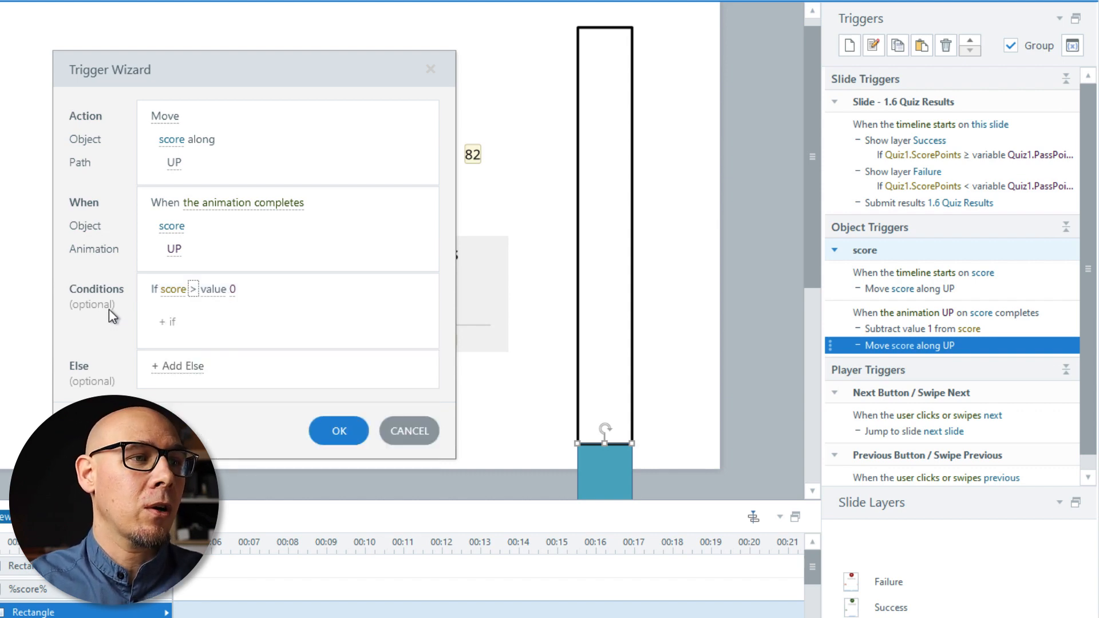
pyautogui.click(218, 312)
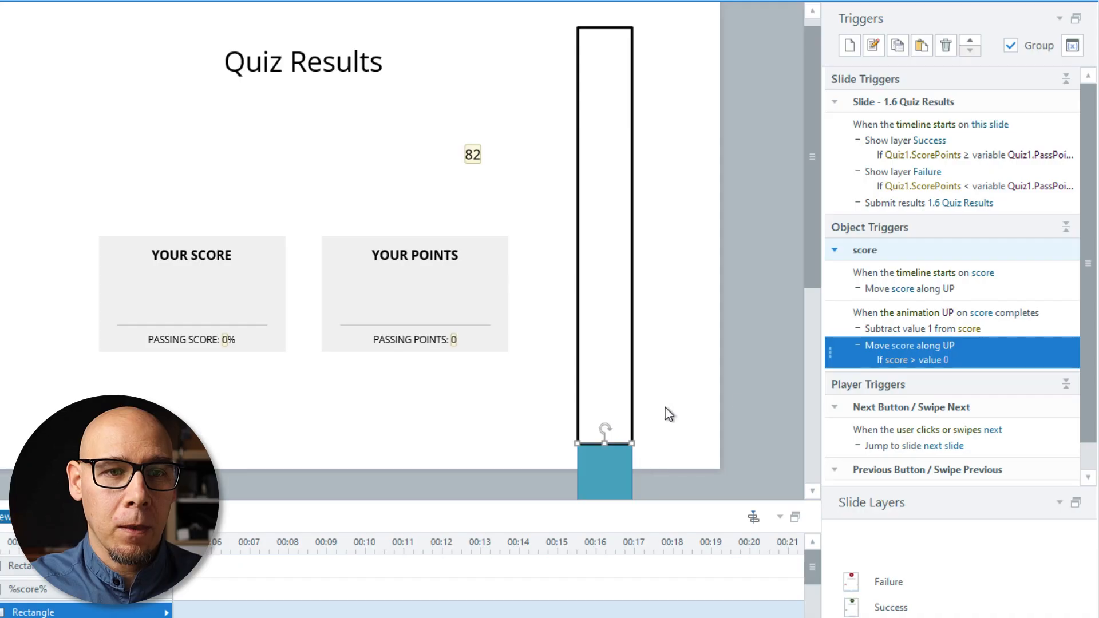
# Preview the Quiz Results slide and check the score bar's movement against the score object's triggers
pyautogui.click(966, 328)
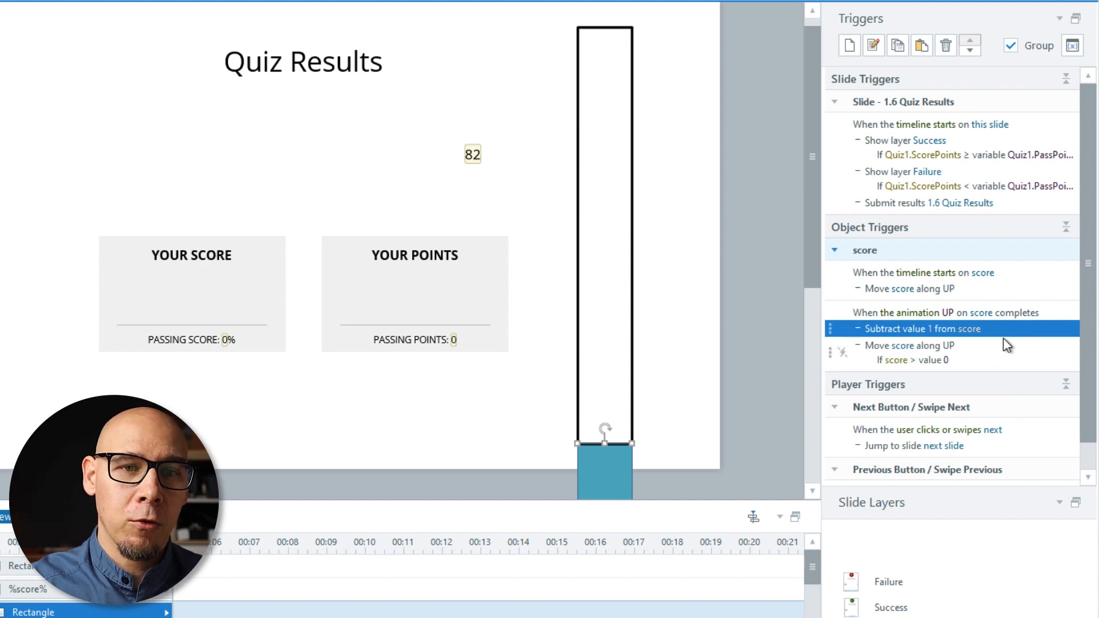
pyautogui.click(989, 351)
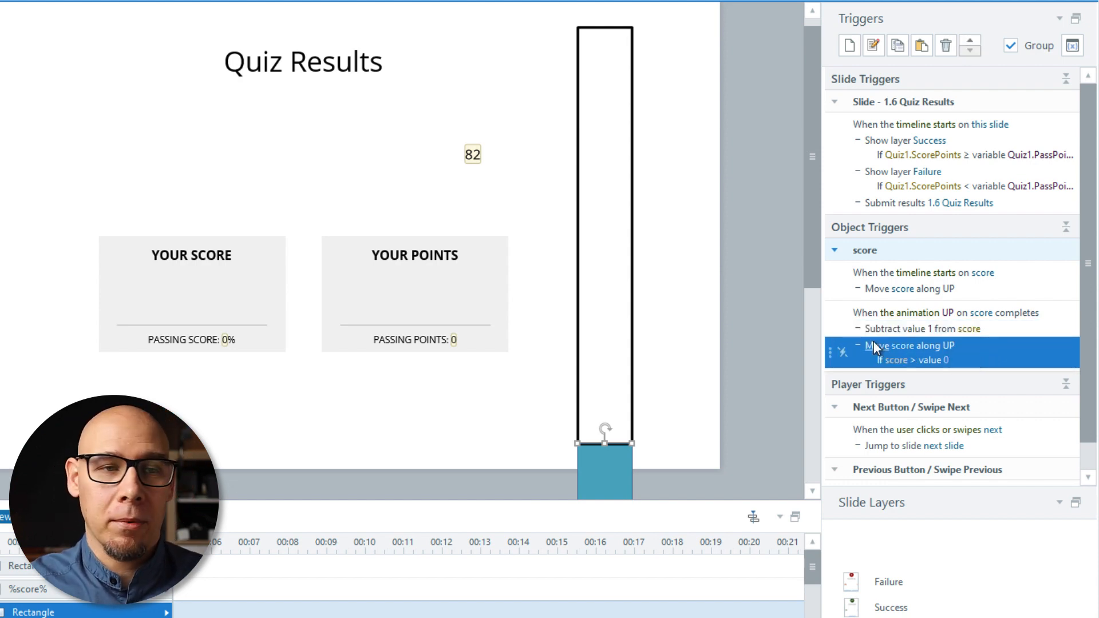
pyautogui.click(713, 271)
pyautogui.hotkey('ctrl', 'F12')
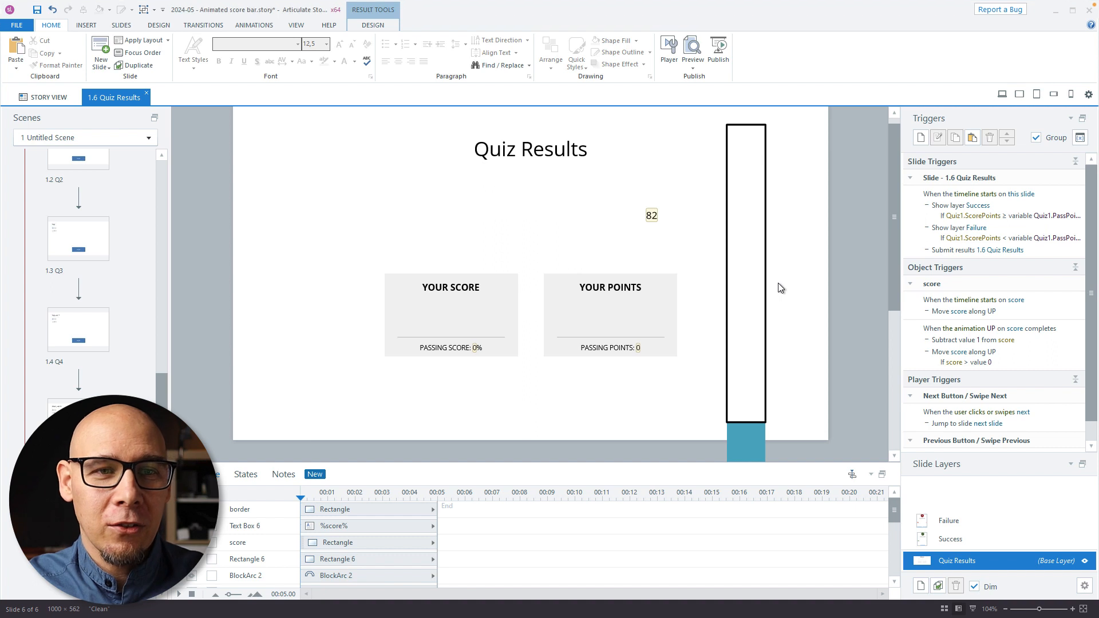
pyautogui.click(1066, 311)
pyautogui.click(1041, 342)
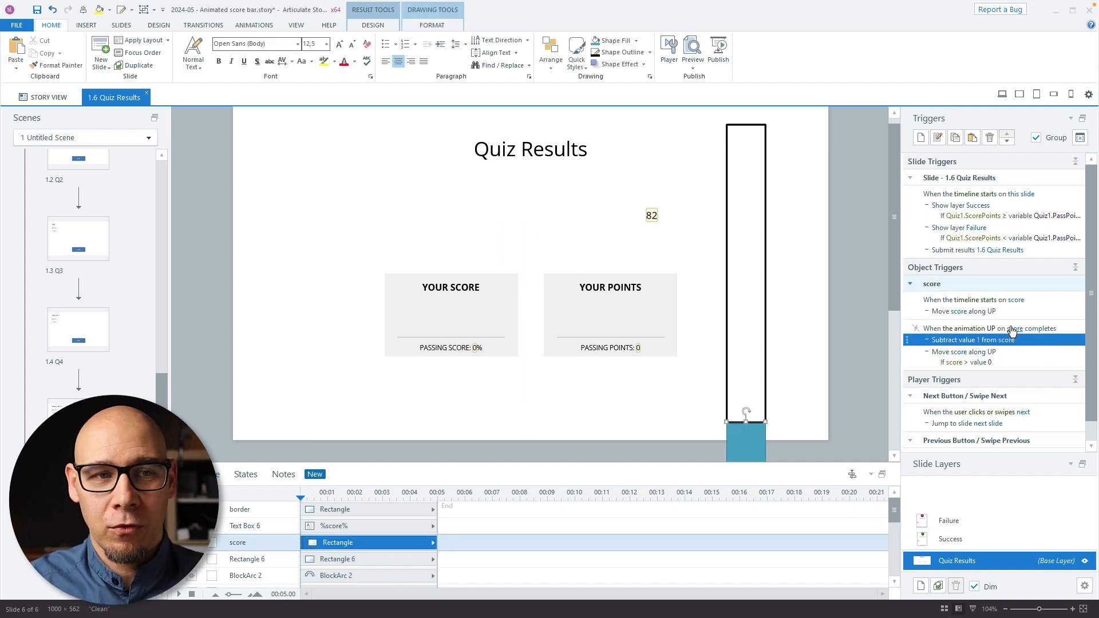
pyautogui.click(853, 204)
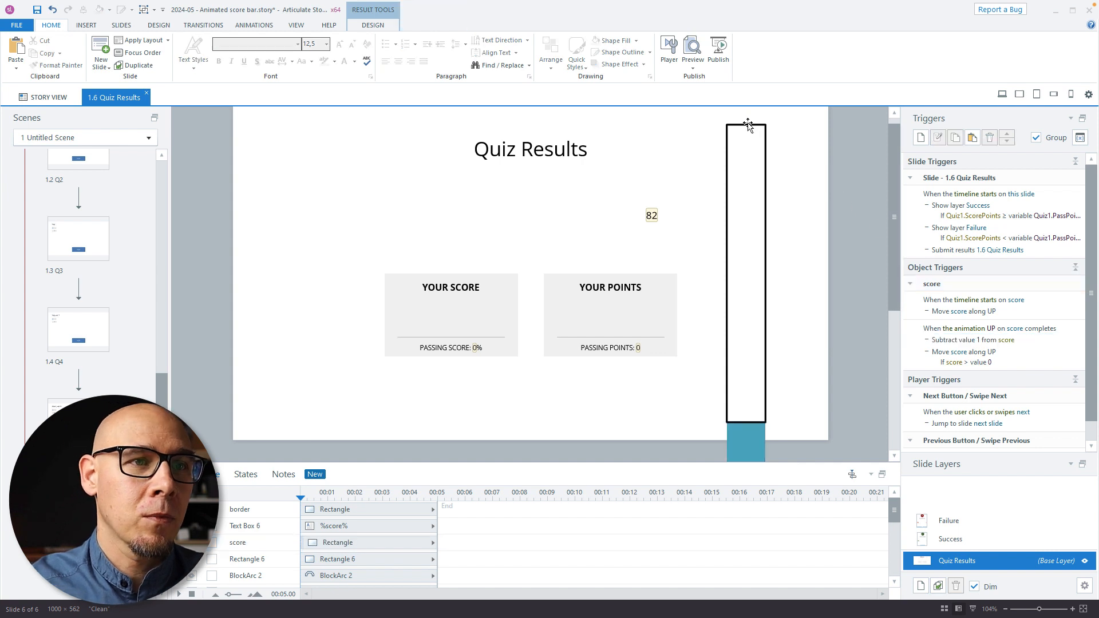
# Change the score bar's border to a rounded rectangle and increase its corner rounding to fully semicircular ends
pyautogui.click(748, 124)
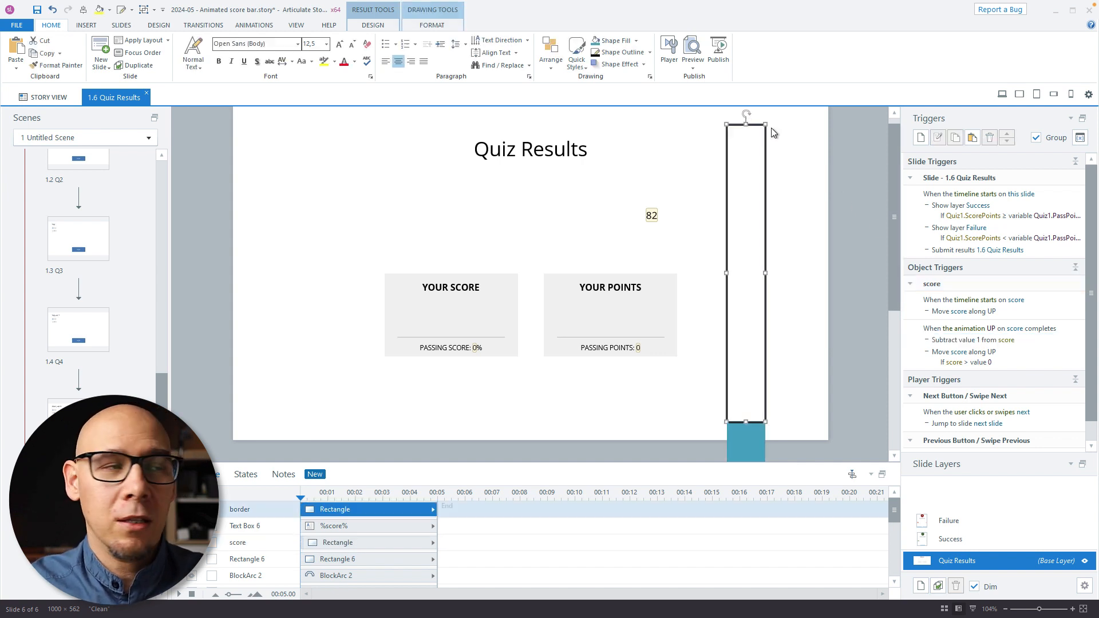
pyautogui.click(373, 25)
pyautogui.click(425, 26)
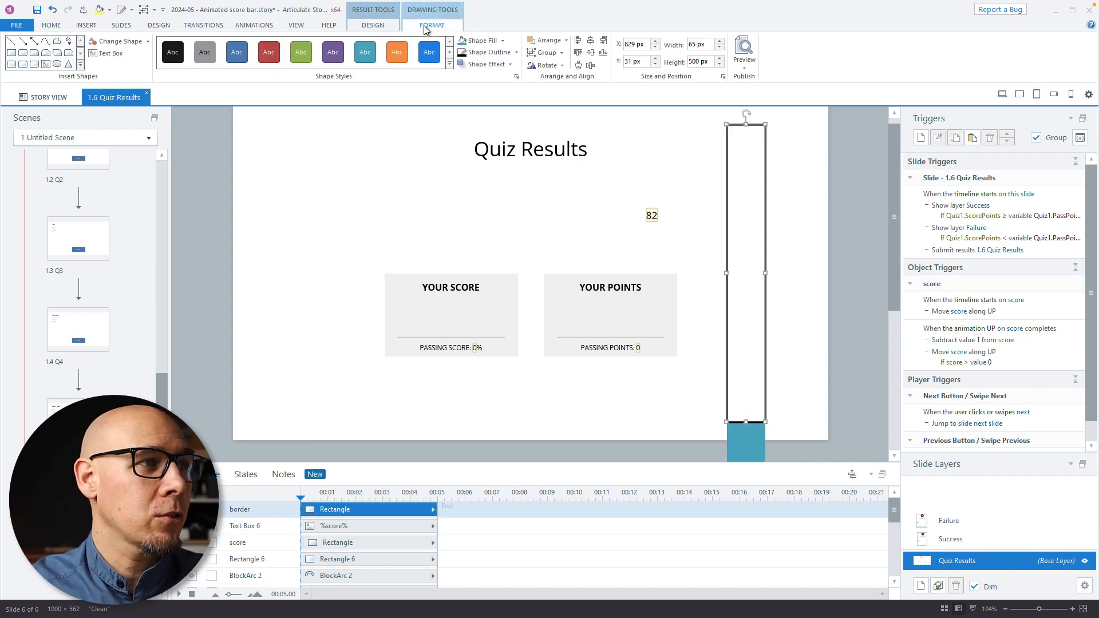
pyautogui.click(117, 41)
pyautogui.click(105, 65)
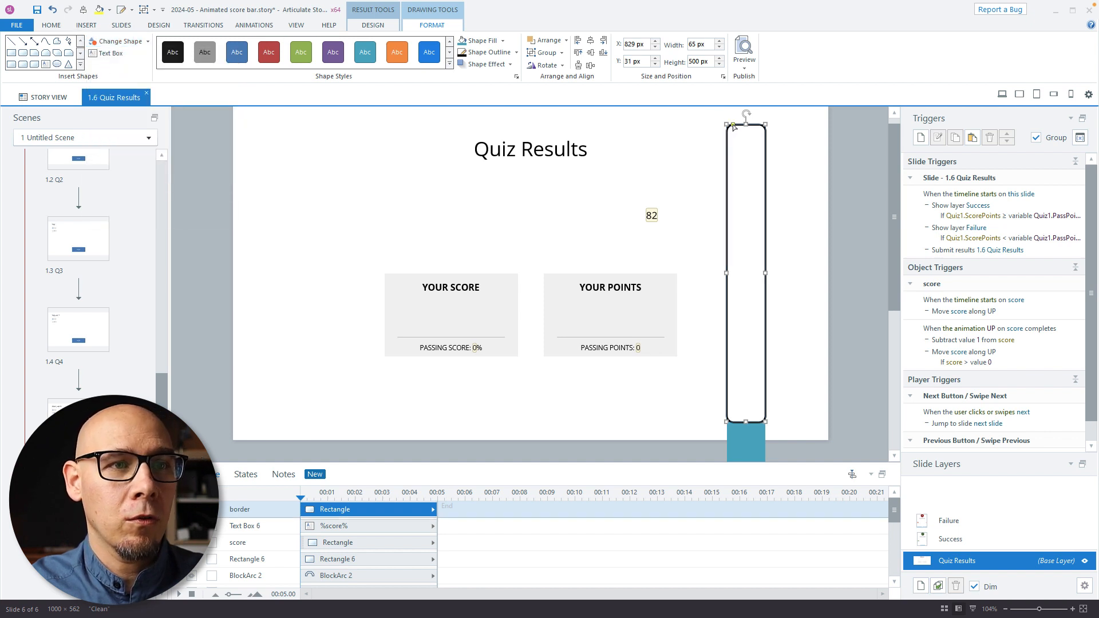
pyautogui.moveTo(734, 126); pyautogui.dragTo(758, 126)
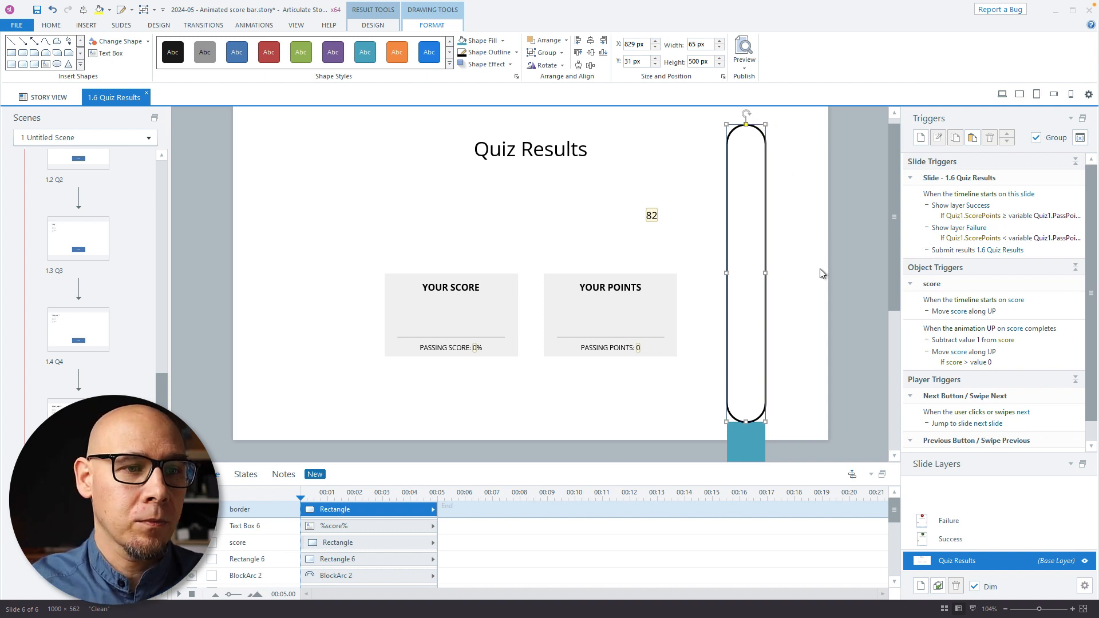
pyautogui.click(805, 384)
# Preview the slide again to see how the teal bar fills the rounded border
pyautogui.click(750, 439)
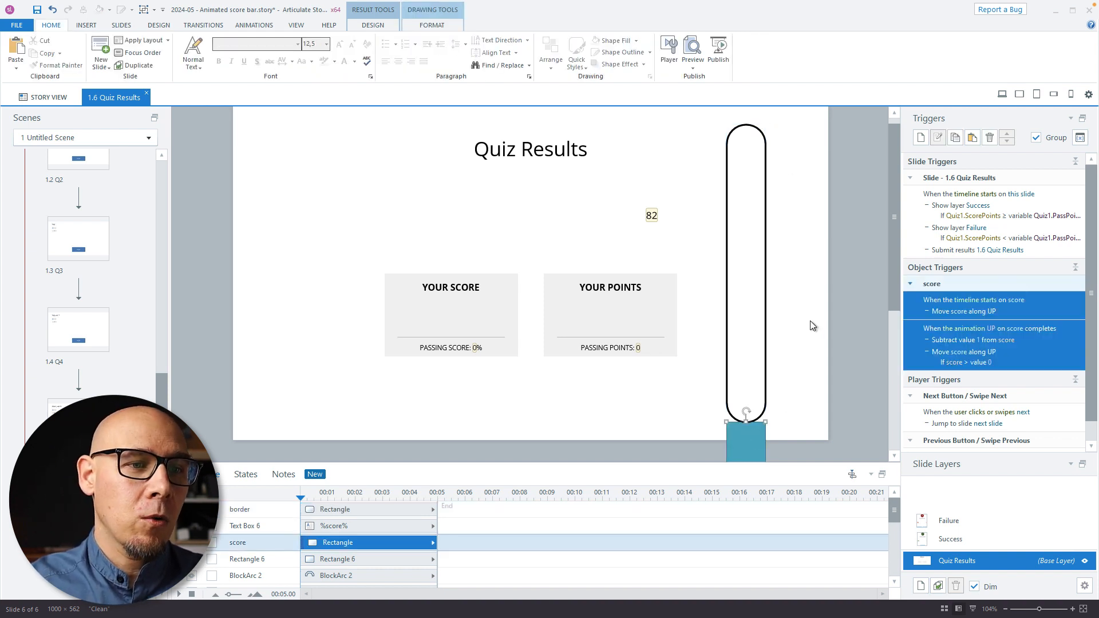
pyautogui.hotkey('ctrl', 'F12')
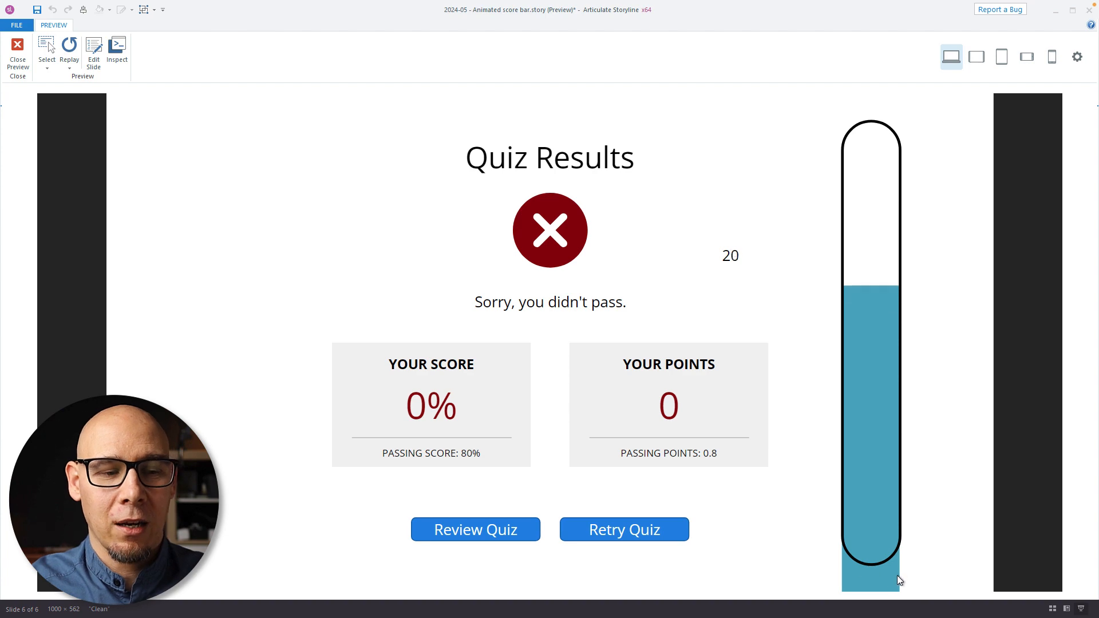
pyautogui.press('Escape')
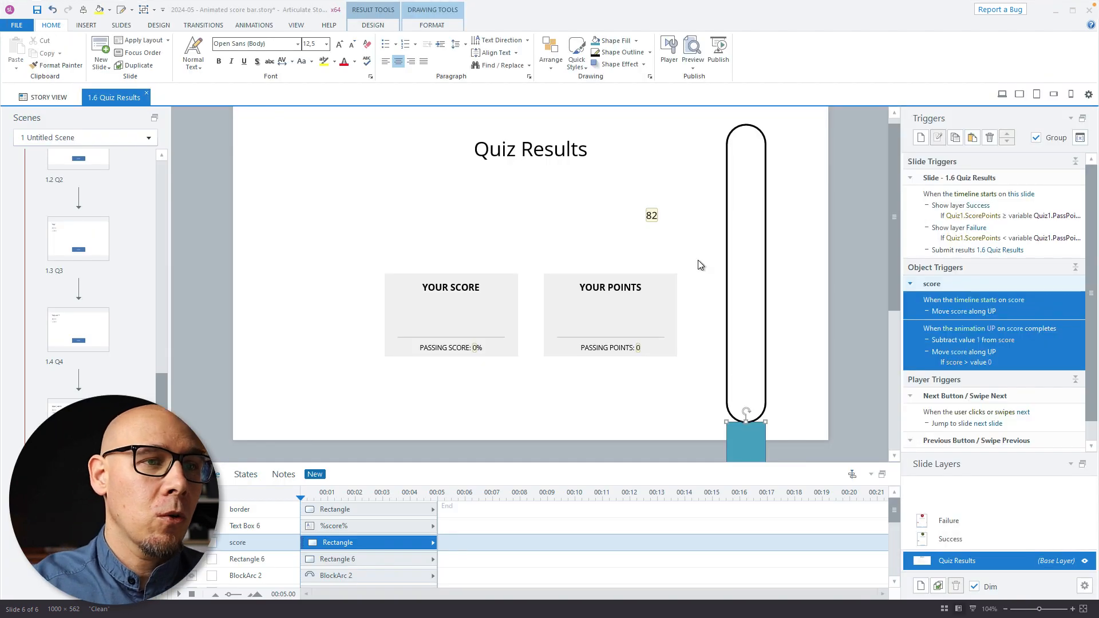
# Enlarge the timeline area and unhide the red Rectangle 6 on the slide
pyautogui.click(698, 260)
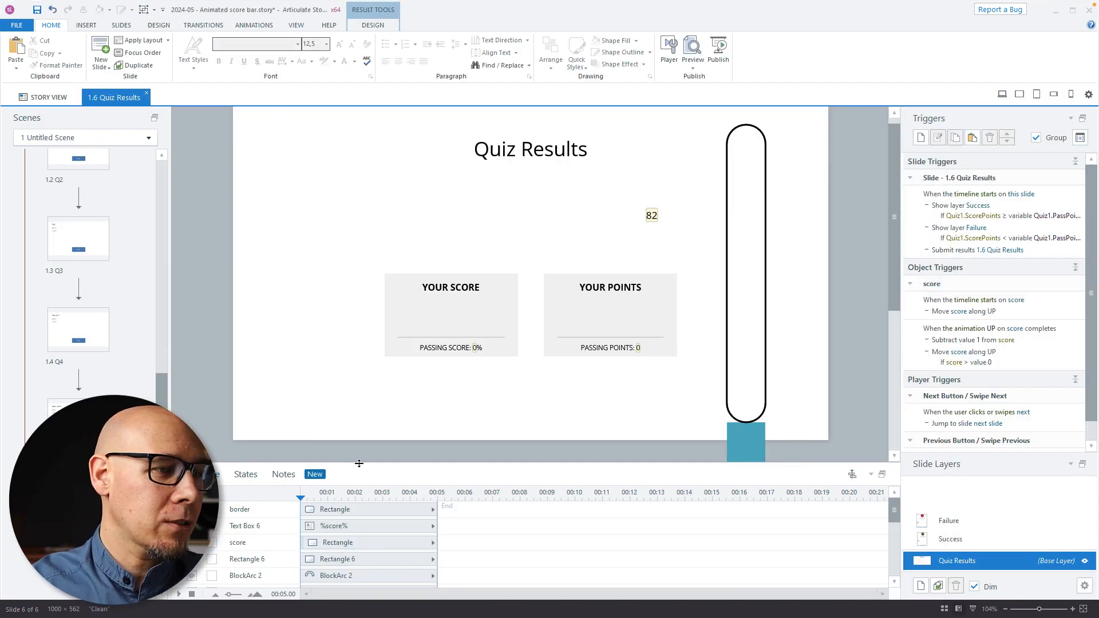
pyautogui.moveTo(359, 464); pyautogui.dragTo(363, 410)
pyautogui.click(192, 506)
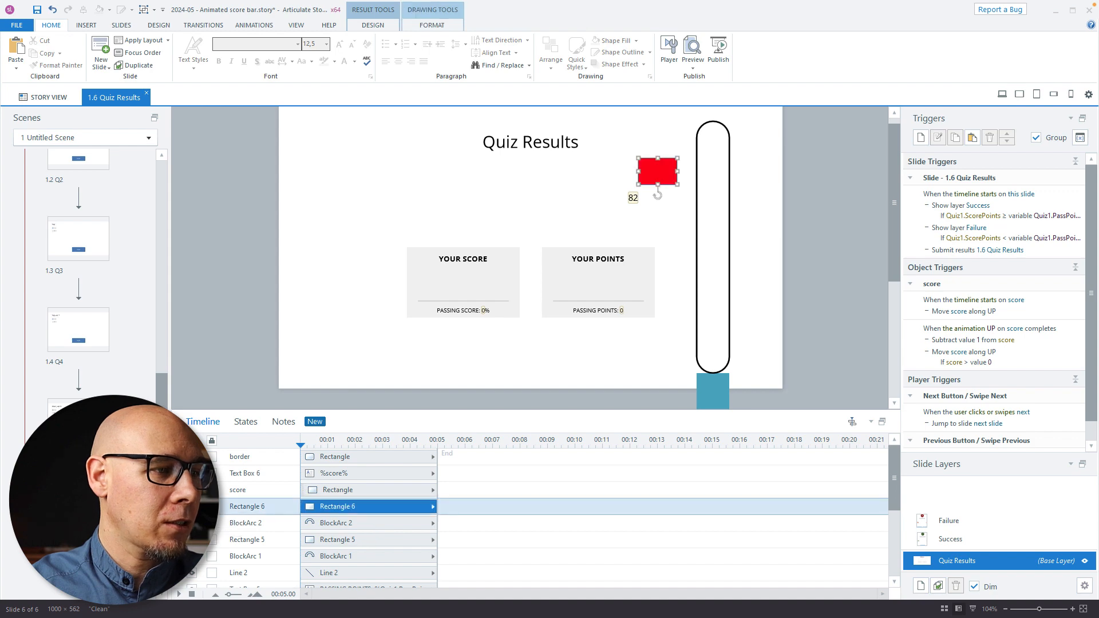
# Unhide BlockArc 2, Rectangle 5 and BlockArc 1 on the Quiz Results slide
pyautogui.click(192, 523)
pyautogui.click(192, 540)
pyautogui.click(192, 557)
pyautogui.click(601, 351)
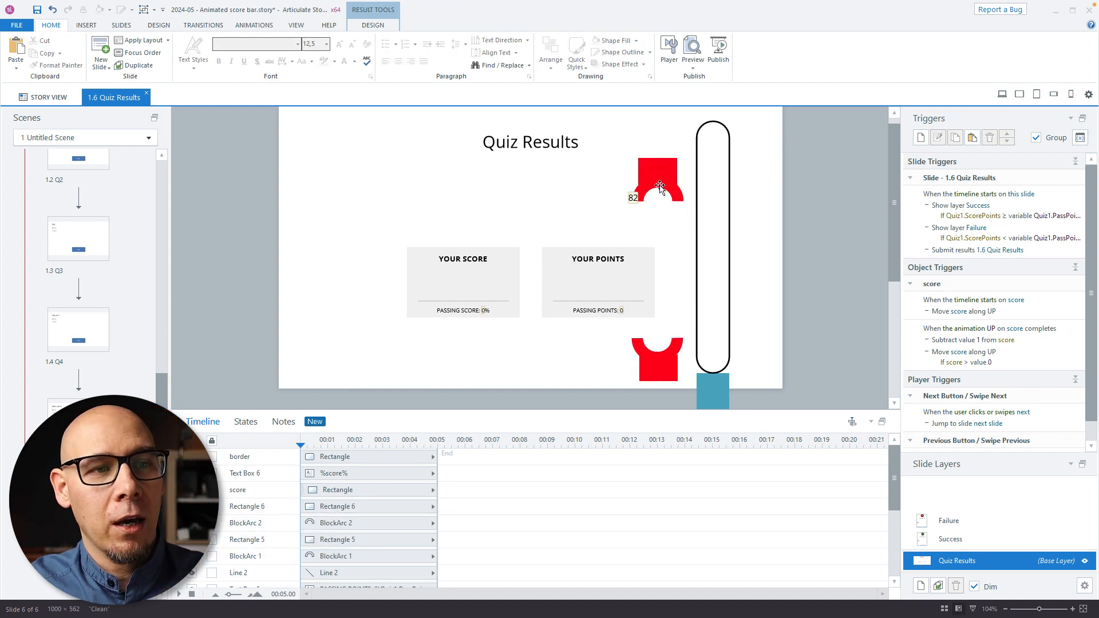
# Select the lower red arc and locate the Block Arc among the basic shapes without inserting one
pyautogui.click(667, 346)
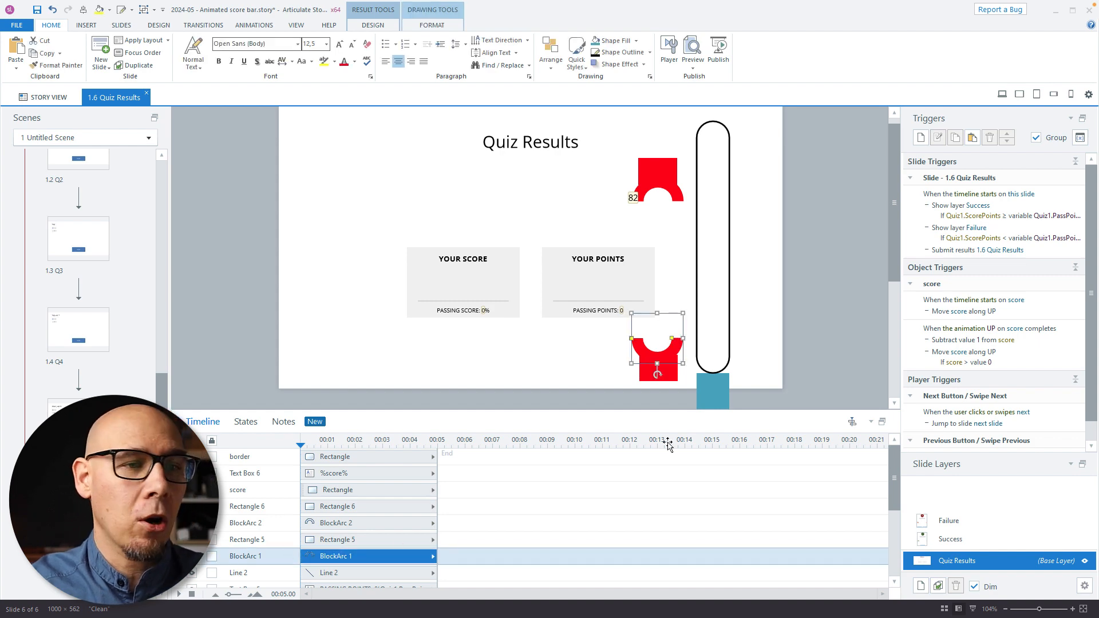
pyautogui.click(86, 25)
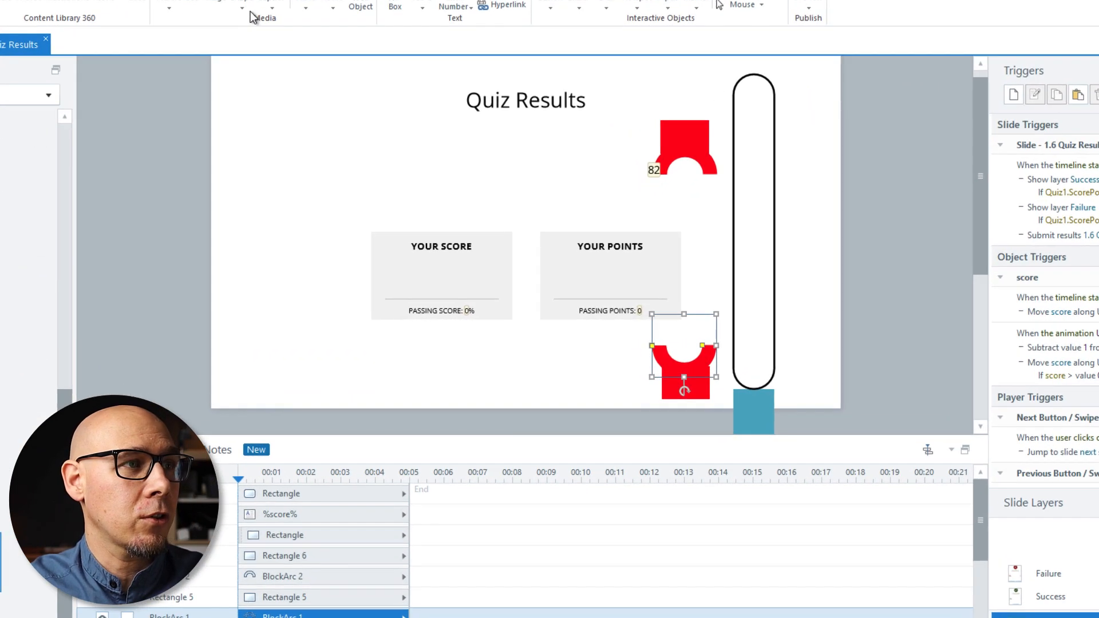
pyautogui.click(255, 14)
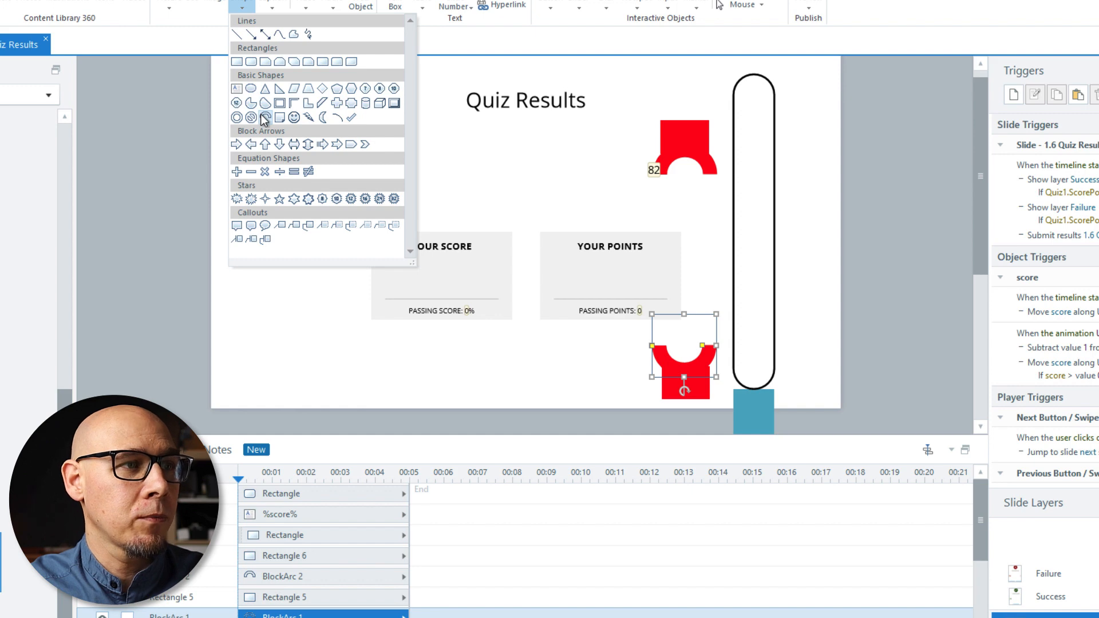
pyautogui.click(630, 325)
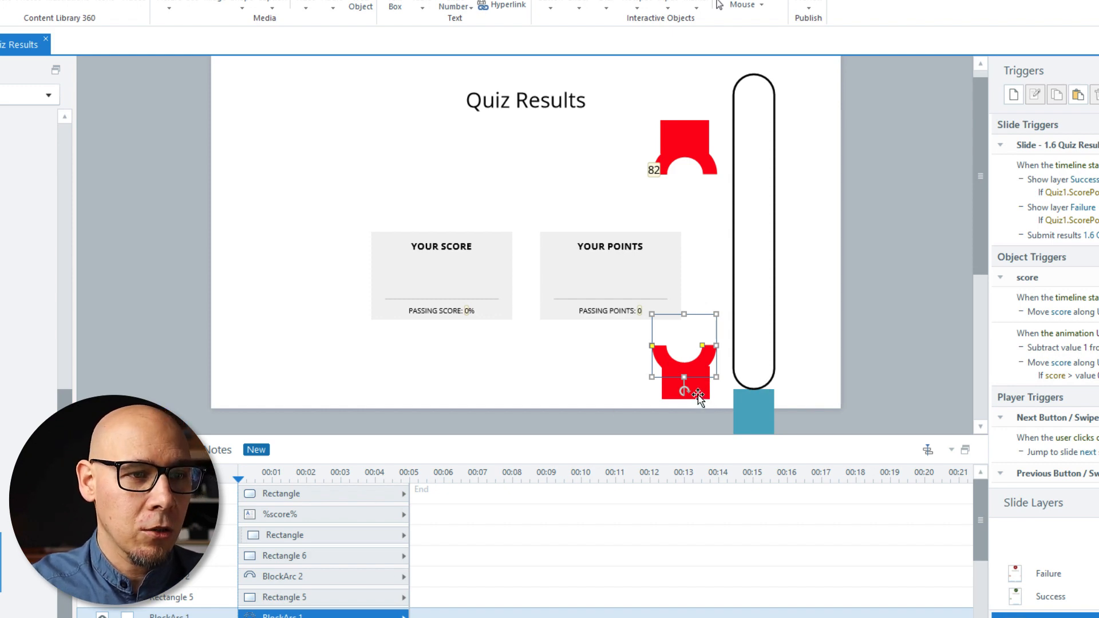
# Move the lower red block arc and rectangle together onto the rounded bottom end of the border
pyautogui.keyDown('shift'); pyautogui.click(698, 372); pyautogui.keyUp('shift')
pyautogui.moveTo(702, 361); pyautogui.dragTo(768, 387)
pyautogui.scroll(3, 768, 369)
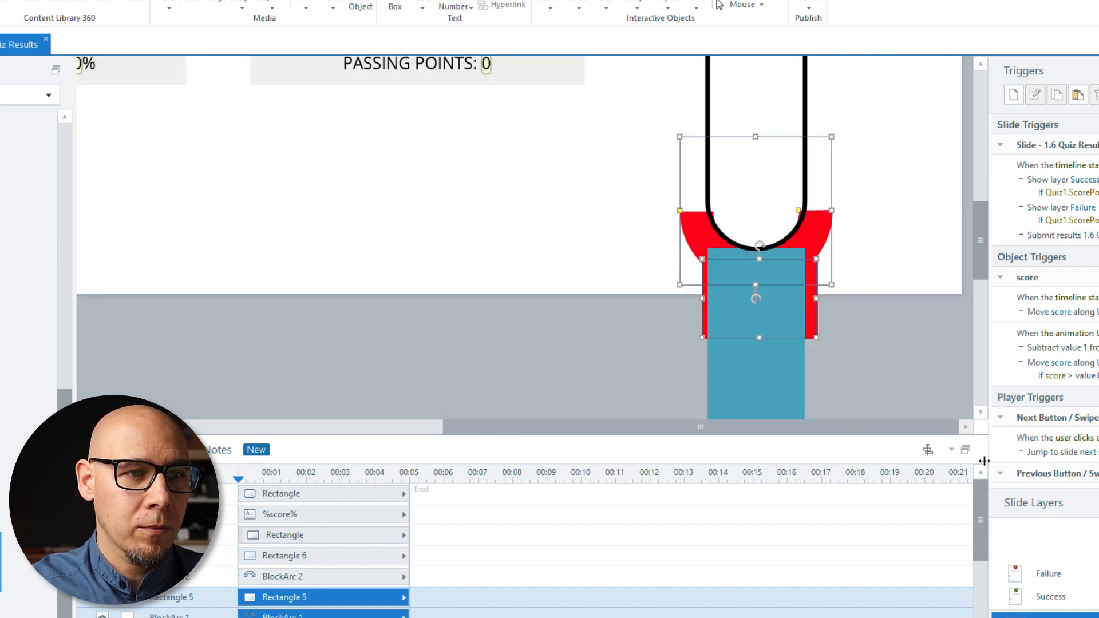
# Reorder the teal score object directly beneath BlockArc 1 so it sits behind the red cover shapes
pyautogui.click(769, 370)
pyautogui.moveTo(260, 536); pyautogui.dragTo(249, 614)
pyautogui.click(886, 283)
# Nudge the lower block arc and rectangle together slightly upward against the border's bottom curve
pyautogui.click(802, 239)
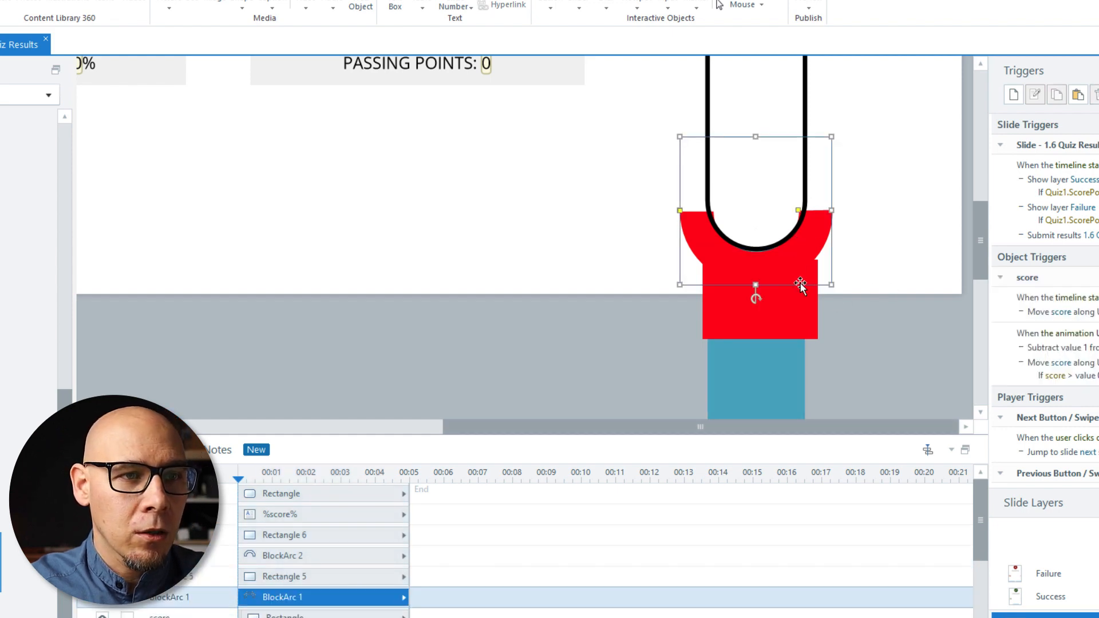
pyautogui.keyDown('shift'); pyautogui.click(810, 321); pyautogui.keyUp('shift')
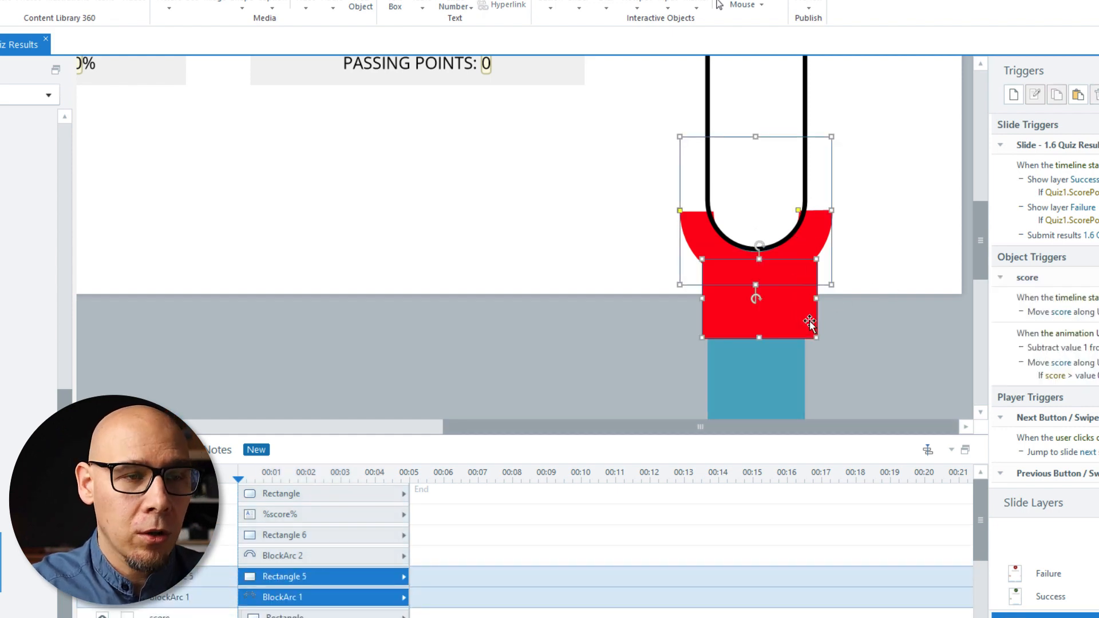
pyautogui.press('Up')
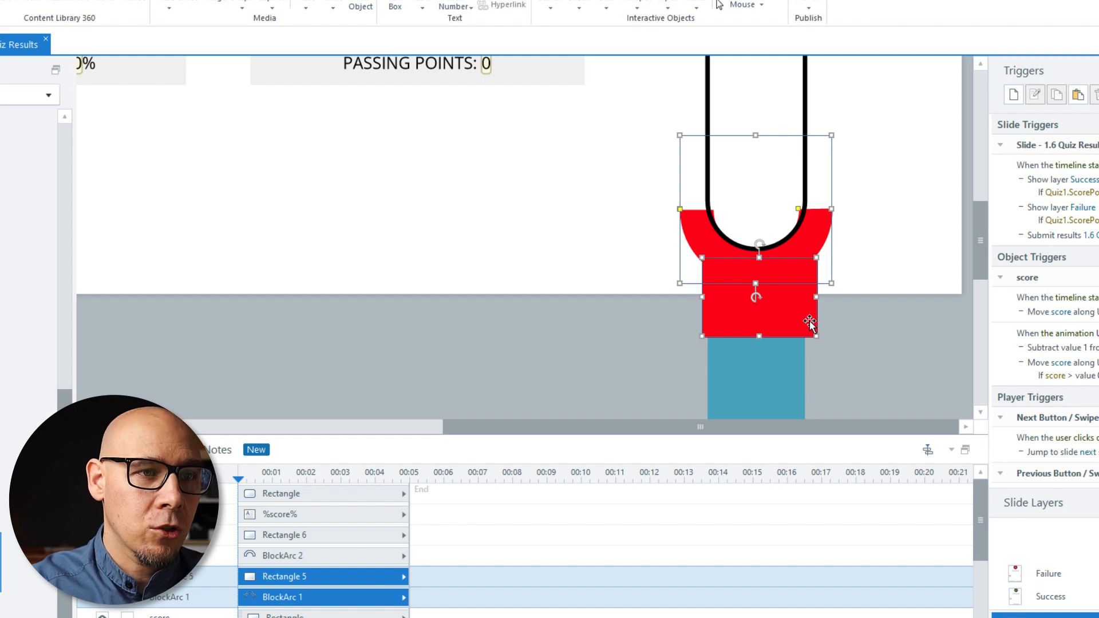
# Widen the lower block arc so its inner curve follows both sides of the border's rounded bottom end
pyautogui.click(676, 277)
pyautogui.click(703, 225)
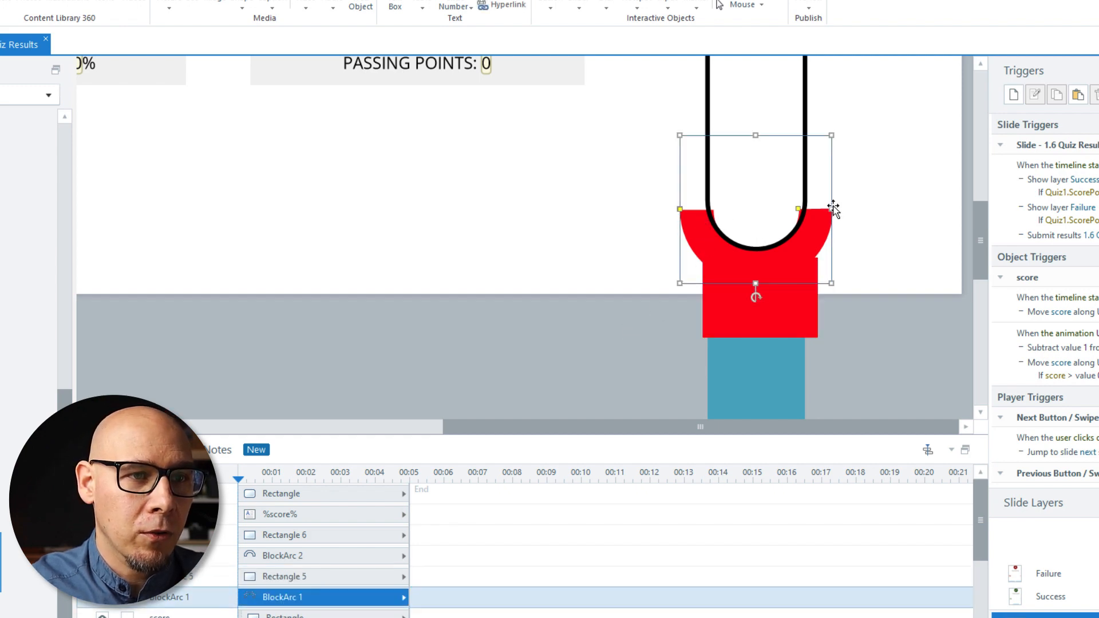
pyautogui.moveTo(833, 209); pyautogui.dragTo(844, 209)
pyautogui.moveTo(844, 208); pyautogui.dragTo(844, 209)
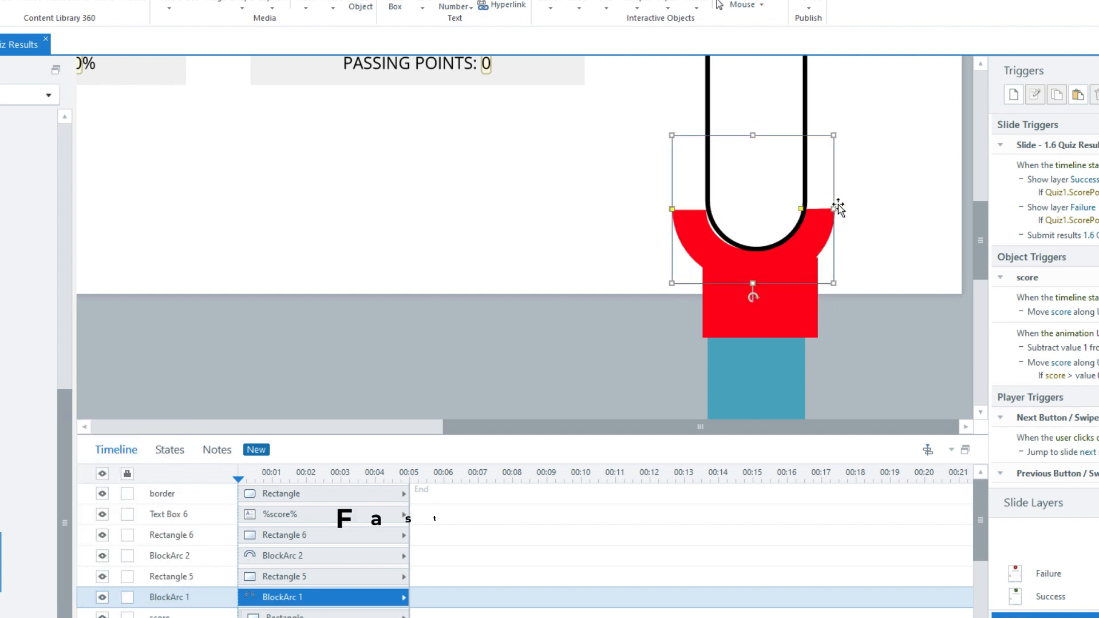
pyautogui.doubleClick(821, 222)
pyautogui.click(768, 313)
pyautogui.keyDown('ctrl'); pyautogui.click(820, 229); pyautogui.keyUp('ctrl')
# Move the upper red block arc and rectangle, without the score text, onto the rounded top end of the border
pyautogui.click(612, 178)
pyautogui.scroll(10, 537, 387)
pyautogui.click(594, 260)
pyautogui.keyDown('ctrl'); pyautogui.click(556, 312); pyautogui.keyUp('ctrl')
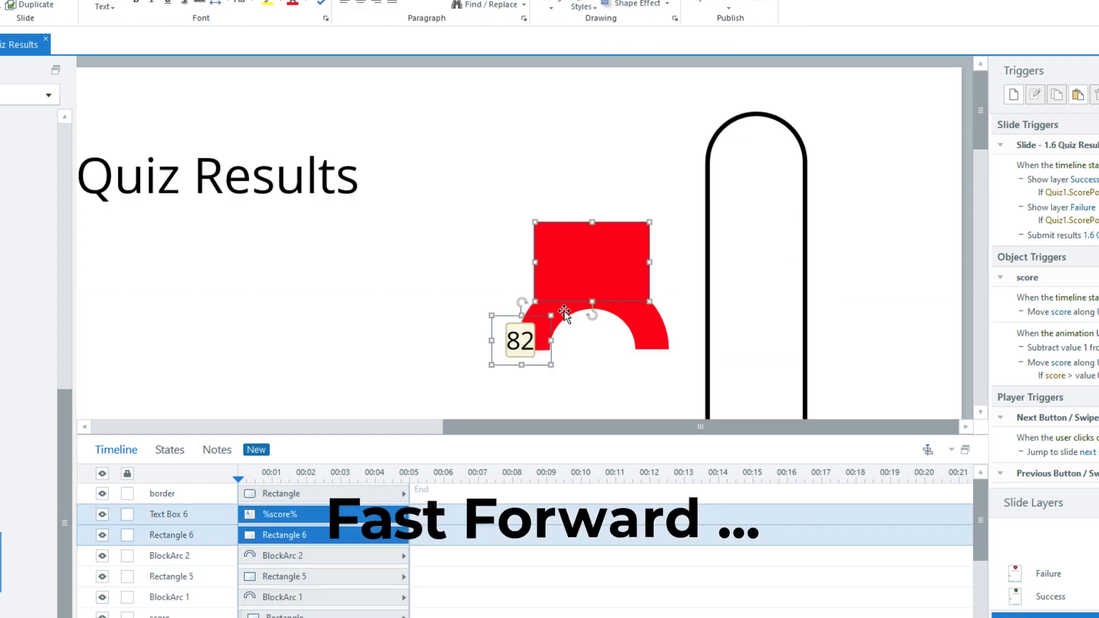
pyautogui.keyDown('ctrl'); pyautogui.click(653, 323); pyautogui.keyUp('ctrl')
pyautogui.moveTo(653, 323); pyautogui.dragTo(836, 194)
# Enlarge the upper block arc slightly in width and height to fit the border's rounded top end
pyautogui.click(863, 179)
pyautogui.click(819, 178)
pyautogui.moveTo(679, 194); pyautogui.dragTo(676, 195)
pyautogui.moveTo(756, 120); pyautogui.dragTo(756, 119)
pyautogui.moveTo(756, 268); pyautogui.dragTo(756, 270)
# Fill the red rectangles and block arcs covering both ends of the border with white
pyautogui.click(784, 98)
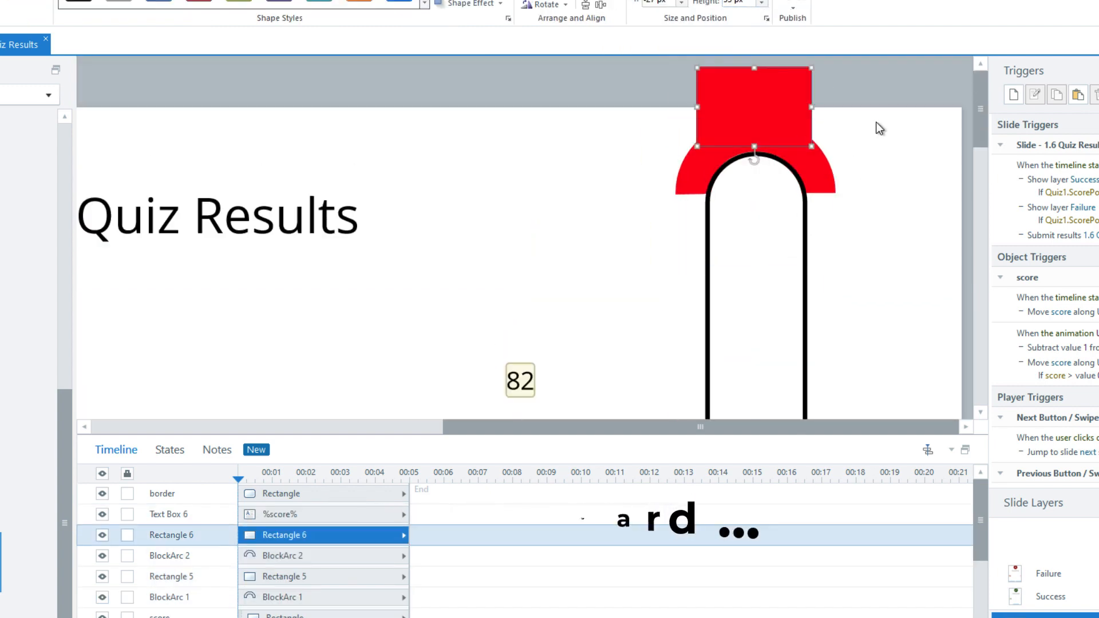
pyautogui.click(803, 153)
pyautogui.click(787, 93)
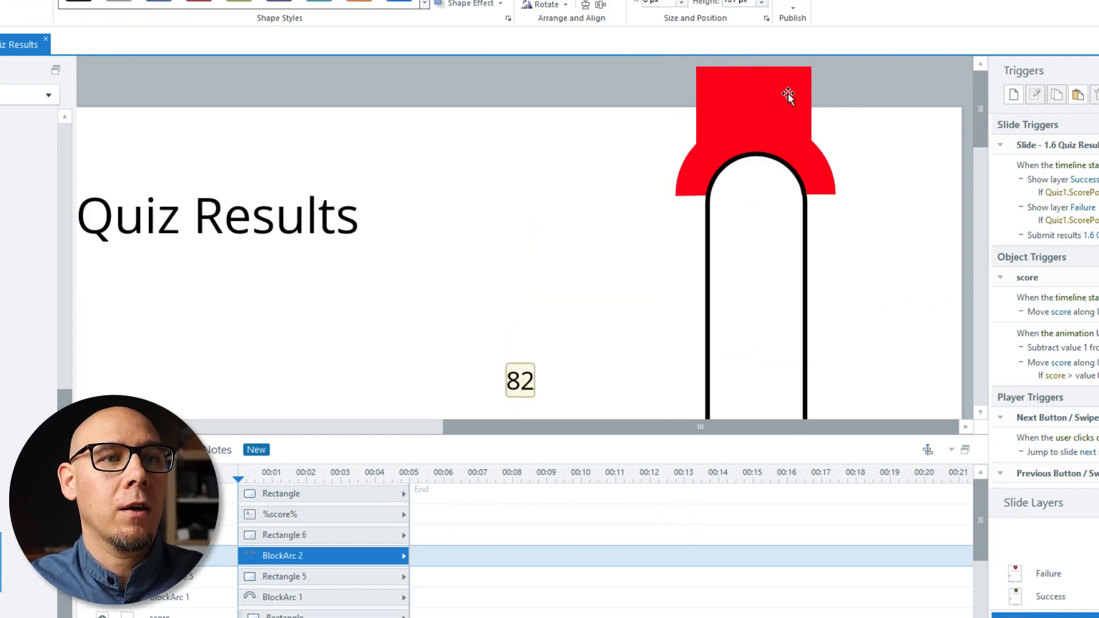
pyautogui.keyDown('ctrl'); pyautogui.click(702, 163); pyautogui.keyUp('ctrl')
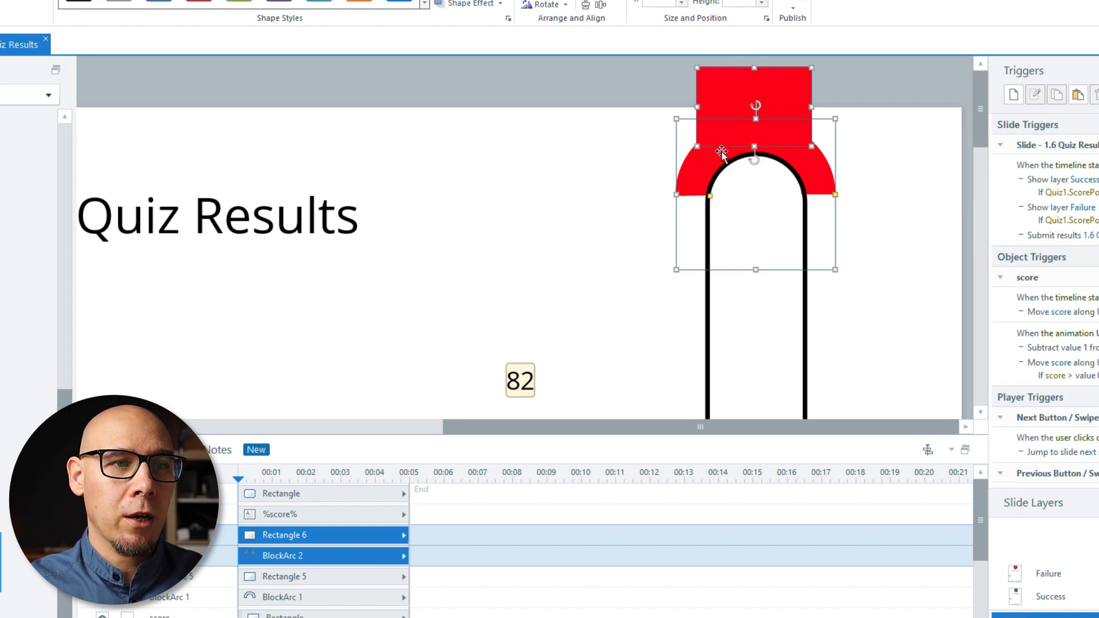
pyautogui.click(440, 0)
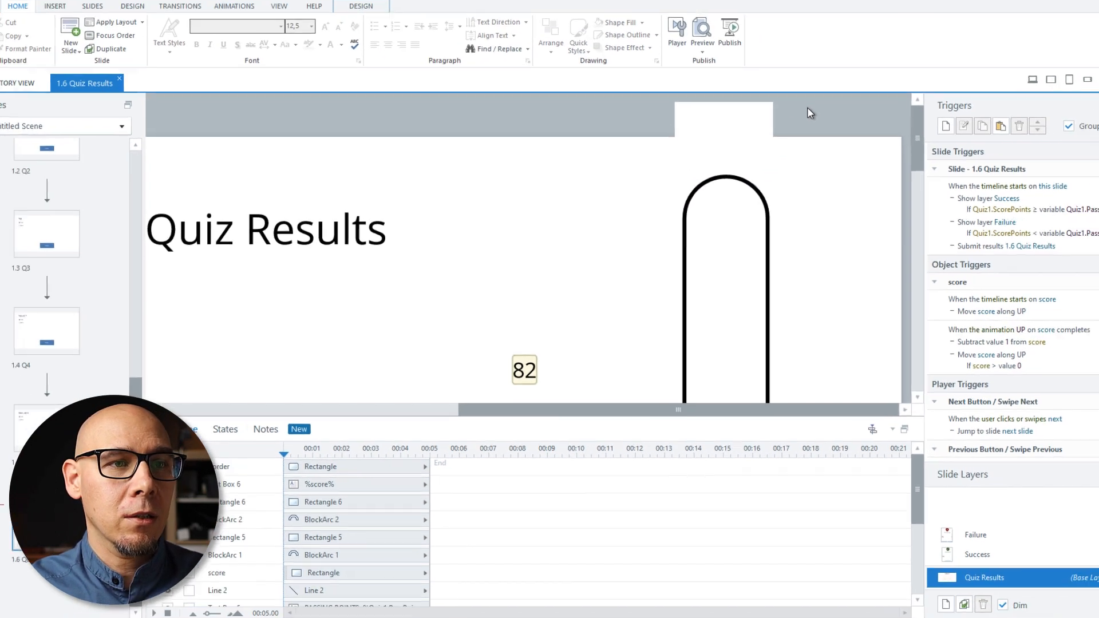
# Preview the slide to check how the white cover shapes mask the rising teal bar
pyautogui.press('F12')
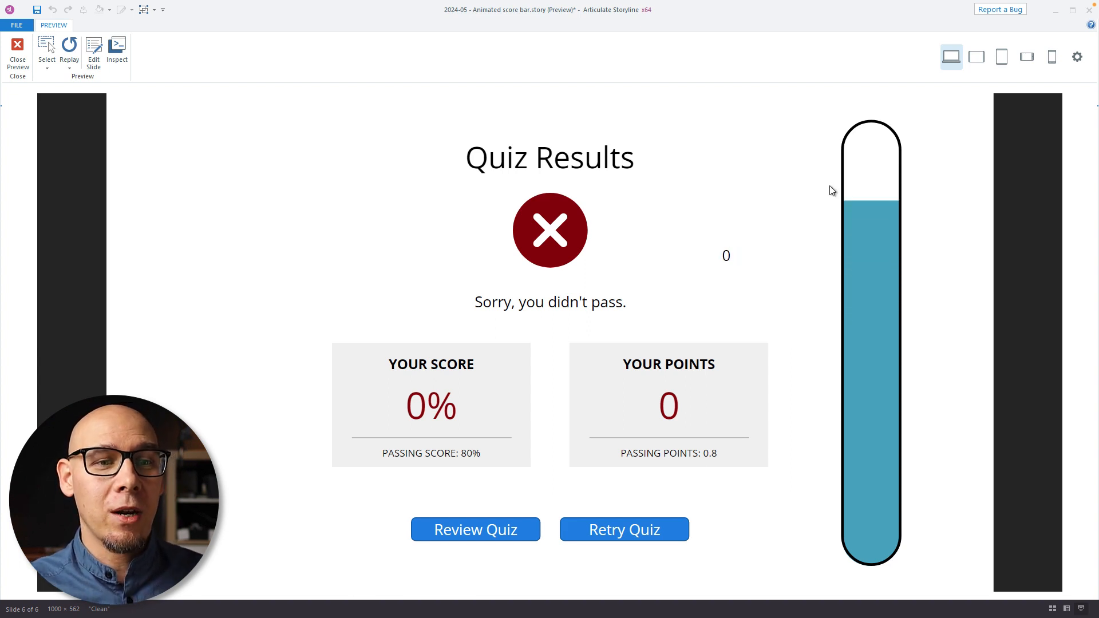
pyautogui.press('Escape')
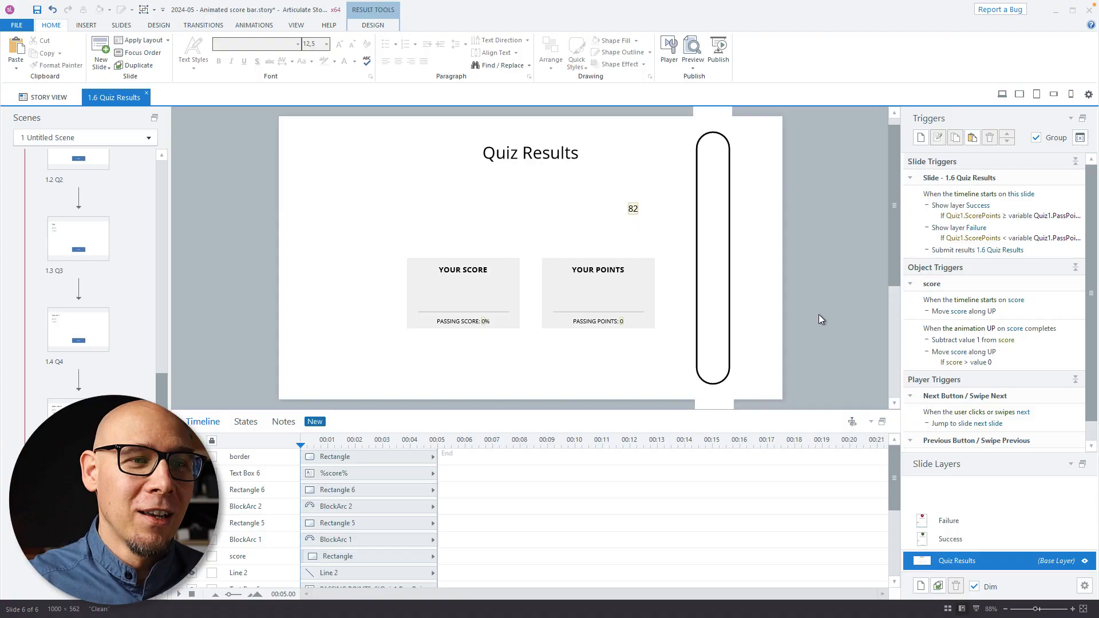
# Set the length of the teal score bar's UP motion path to 15 px
pyautogui.click(344, 556)
pyautogui.scroll(-5, 812, 287)
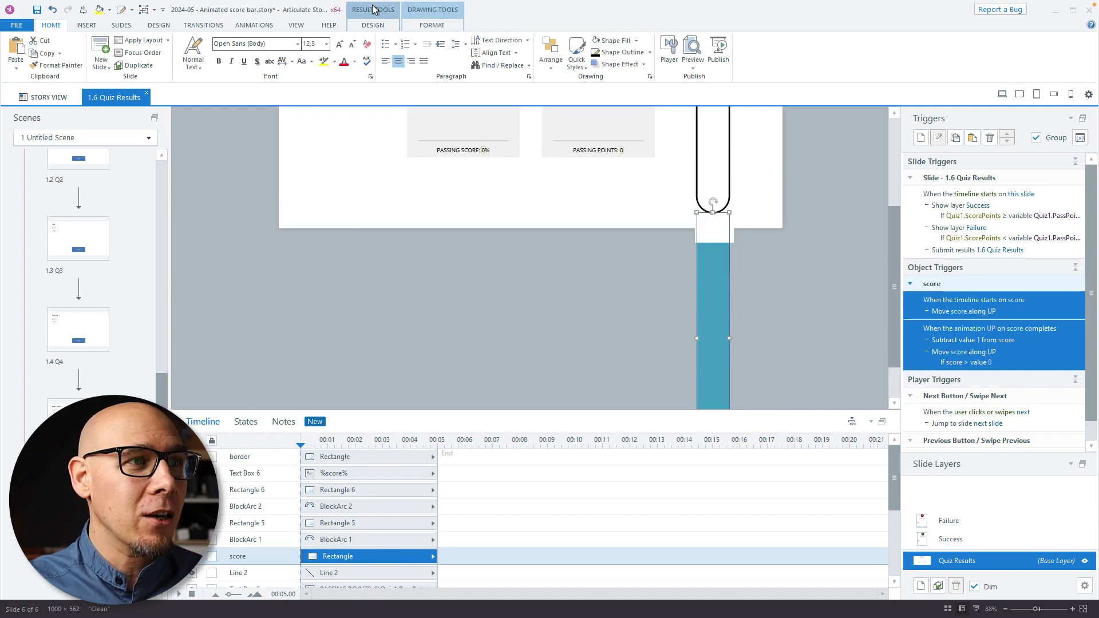
pyautogui.click(424, 25)
pyautogui.click(260, 25)
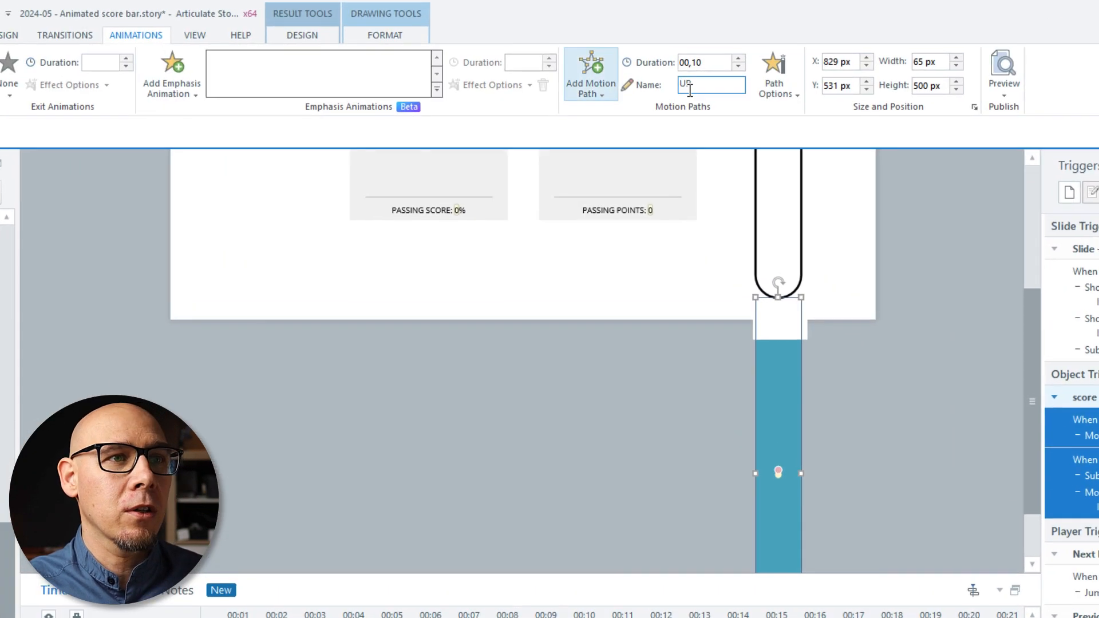
pyautogui.click(718, 64)
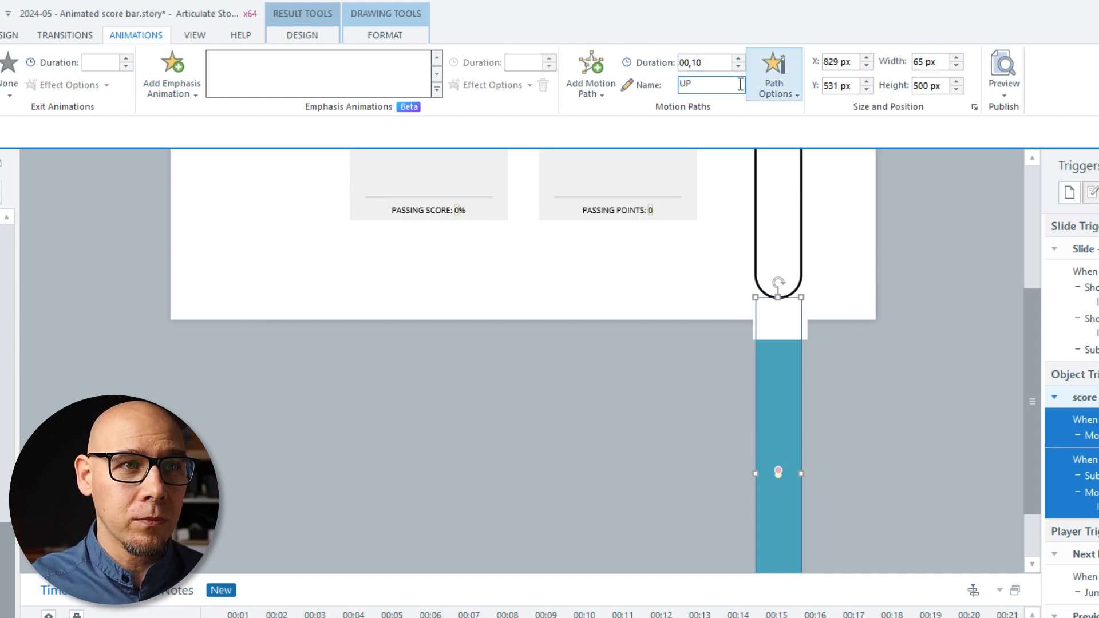
pyautogui.click(779, 471)
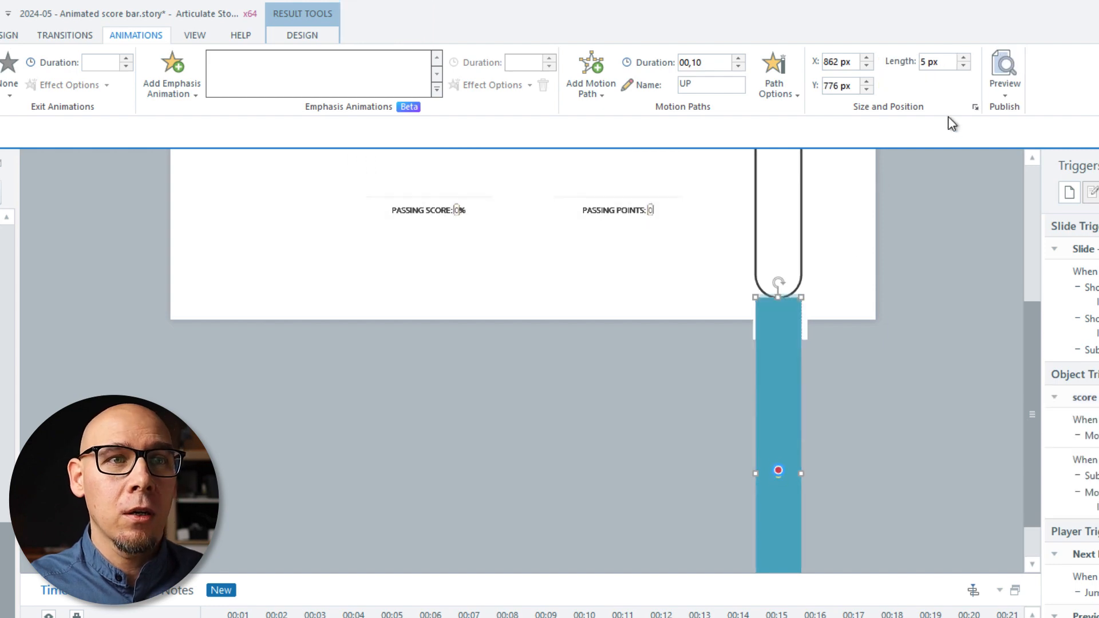
pyautogui.doubleClick(943, 66)
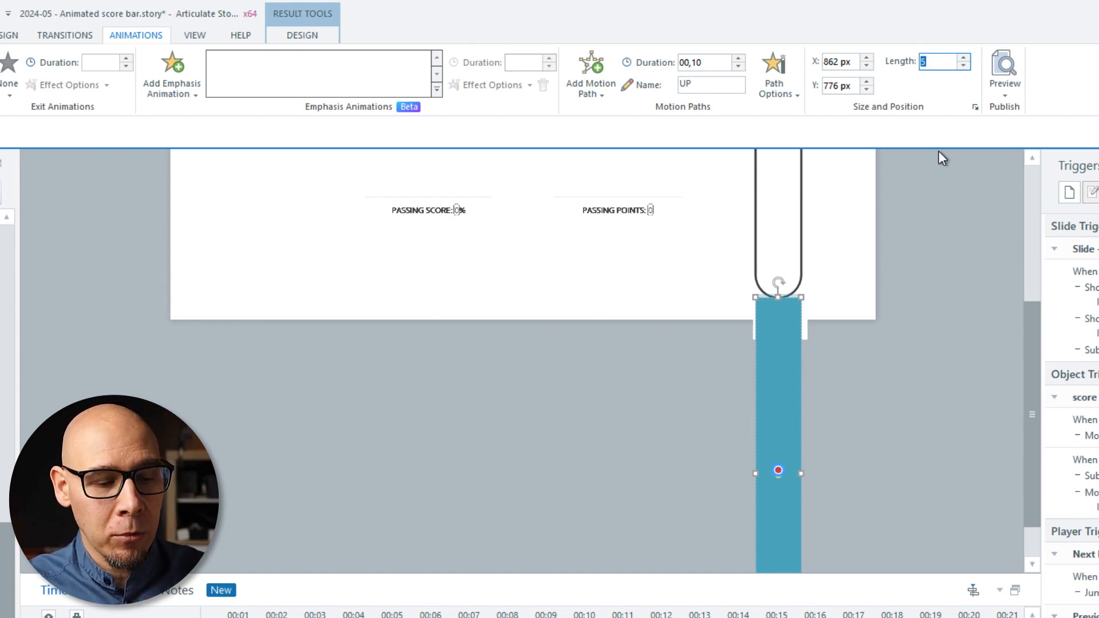
pyautogui.write('15')
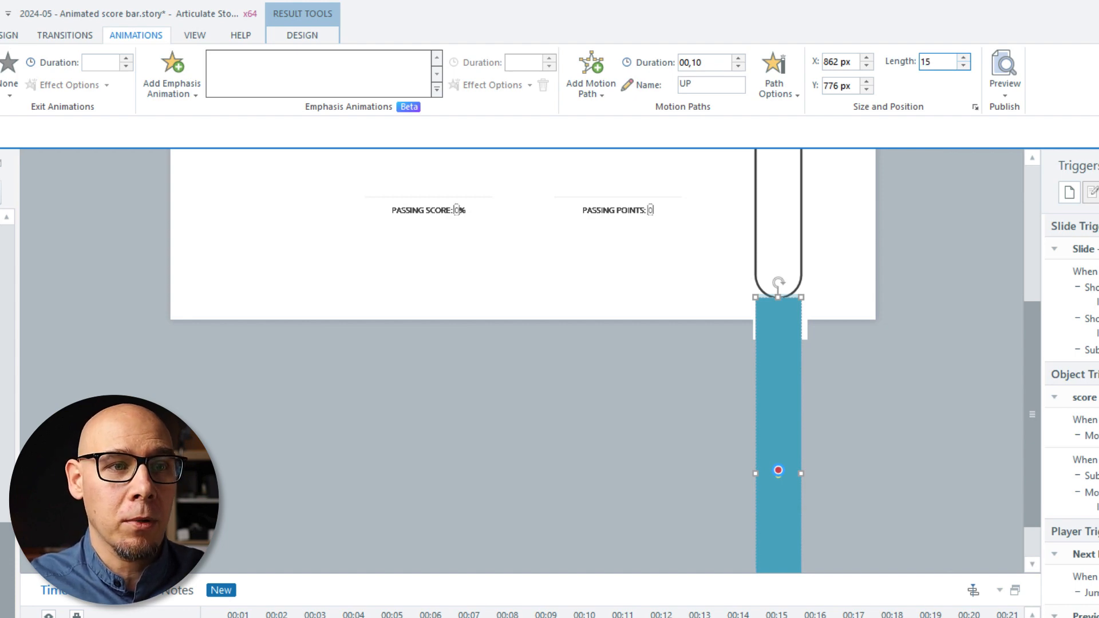
pyautogui.press('Return')
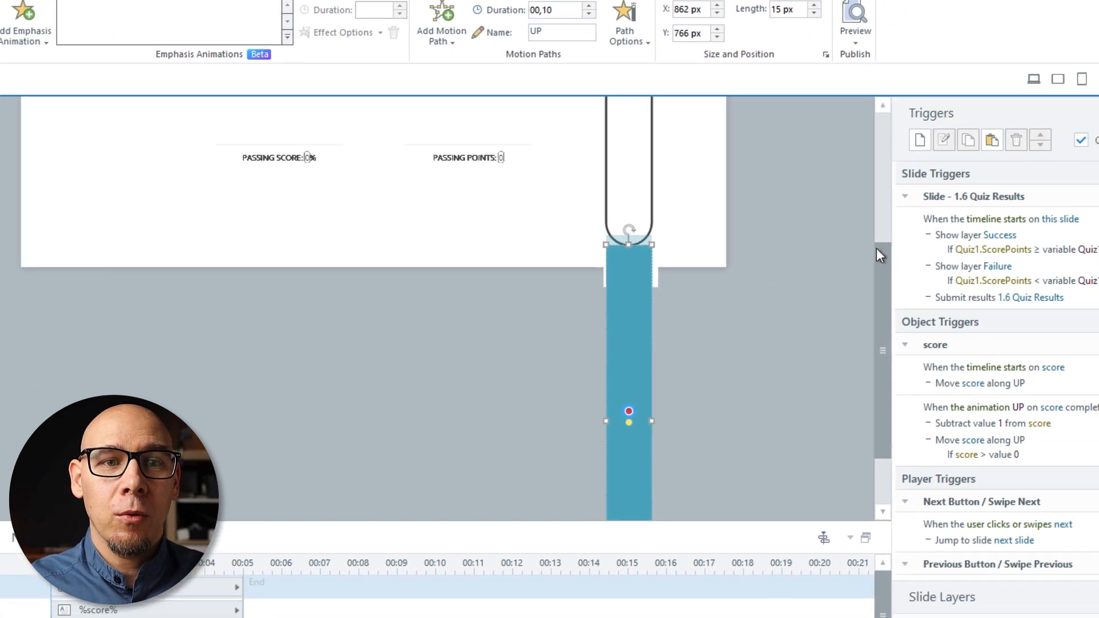
# Change the score object's animation-complete trigger to subtract 3 from the score variable
pyautogui.scroll(-1, 1088, 257)
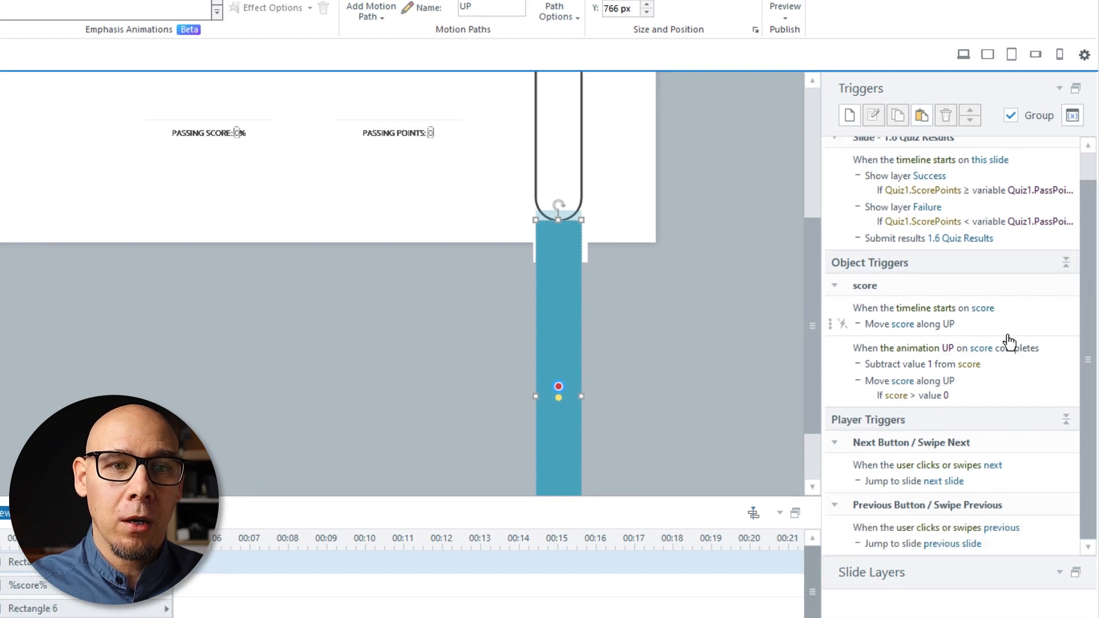
pyautogui.click(931, 366)
pyautogui.write('3')
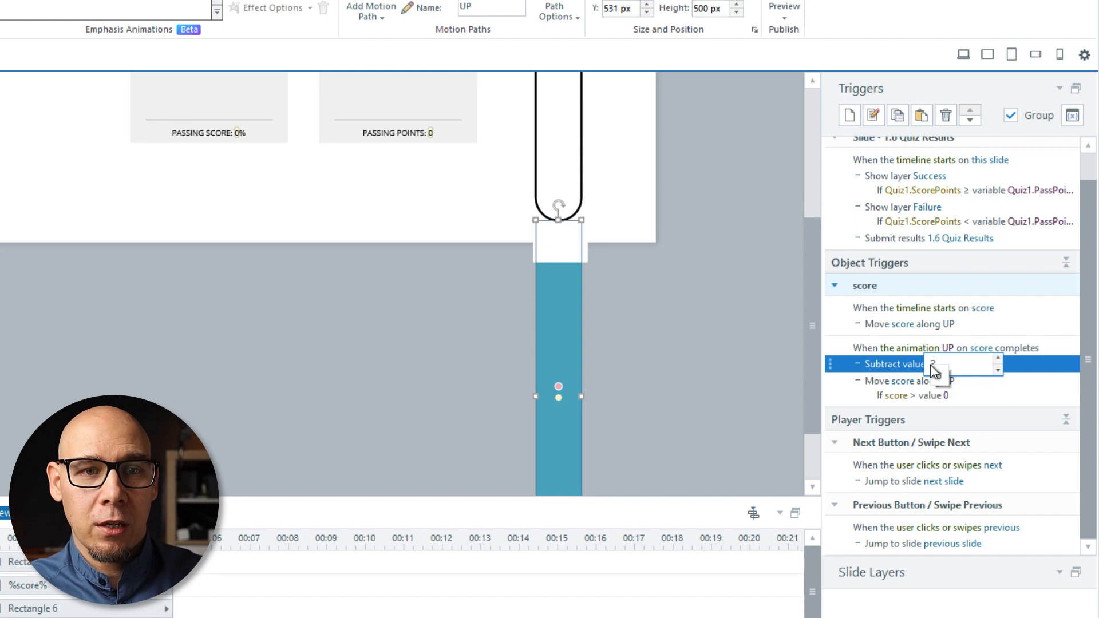
pyautogui.press('Return')
pyautogui.click(766, 292)
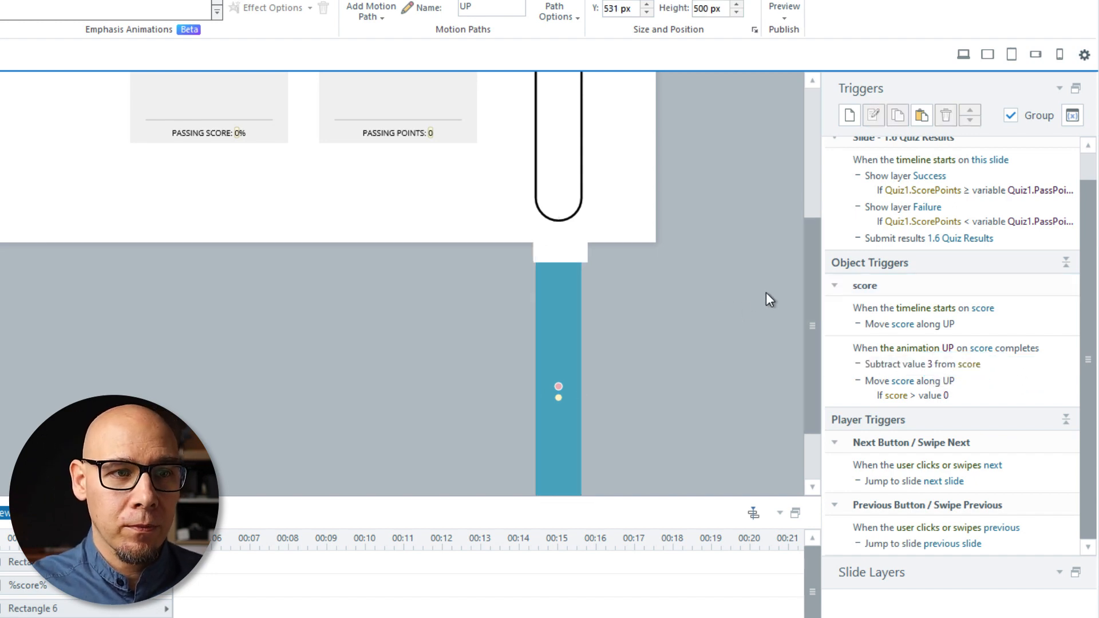
# Preview the slide again to check the bar's speed and fill height with the longer motion path
pyautogui.scroll(3, 766, 292)
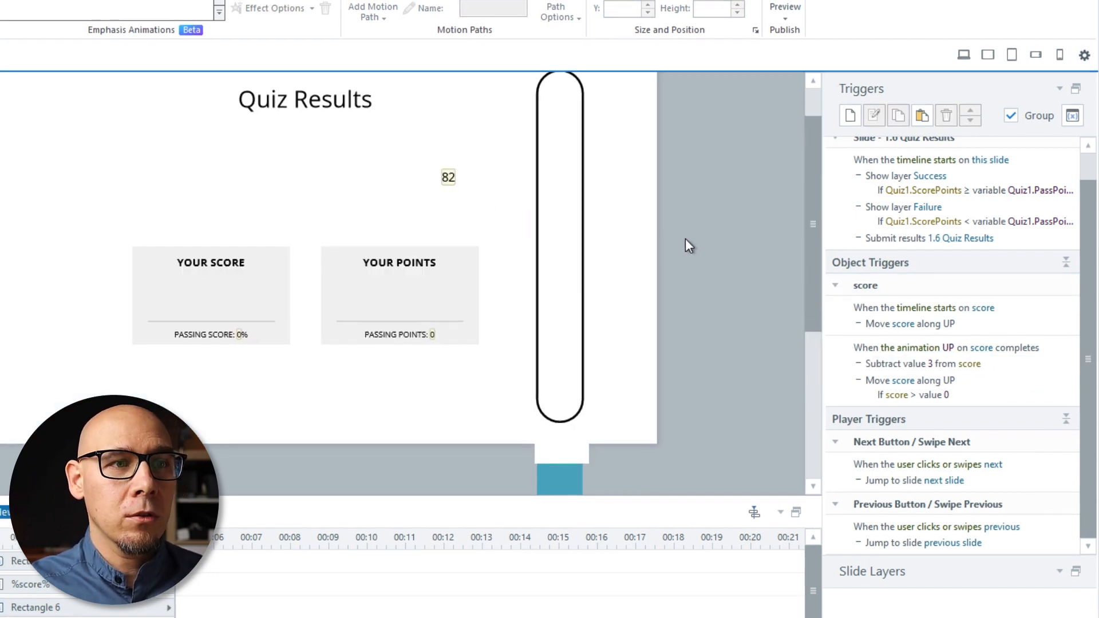
pyautogui.hotkey('ctrl', 'F12')
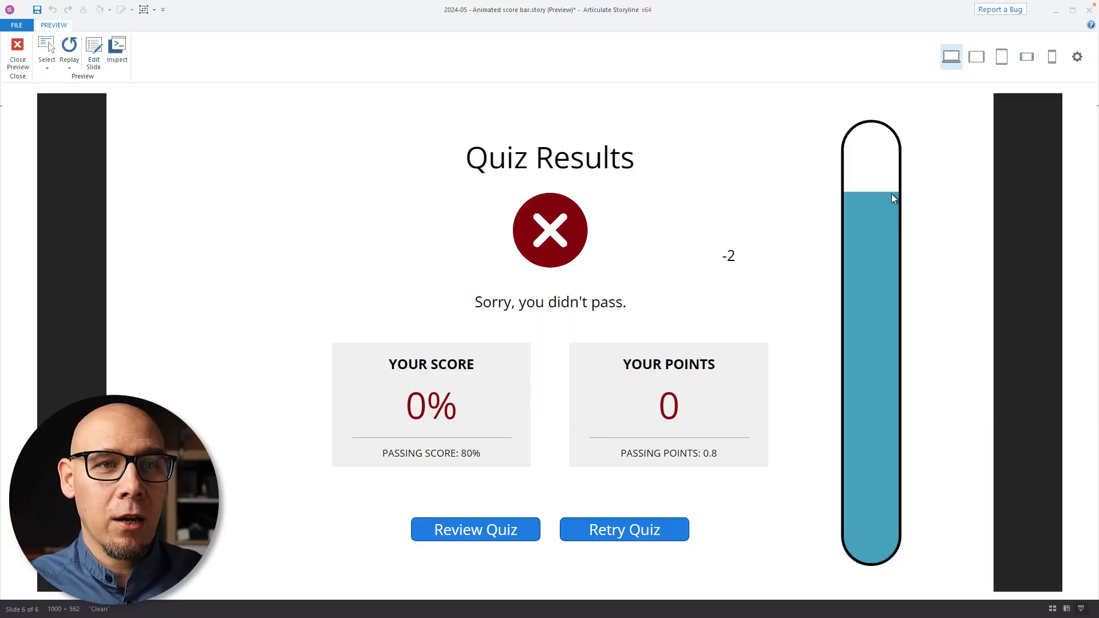
pyautogui.press('Escape')
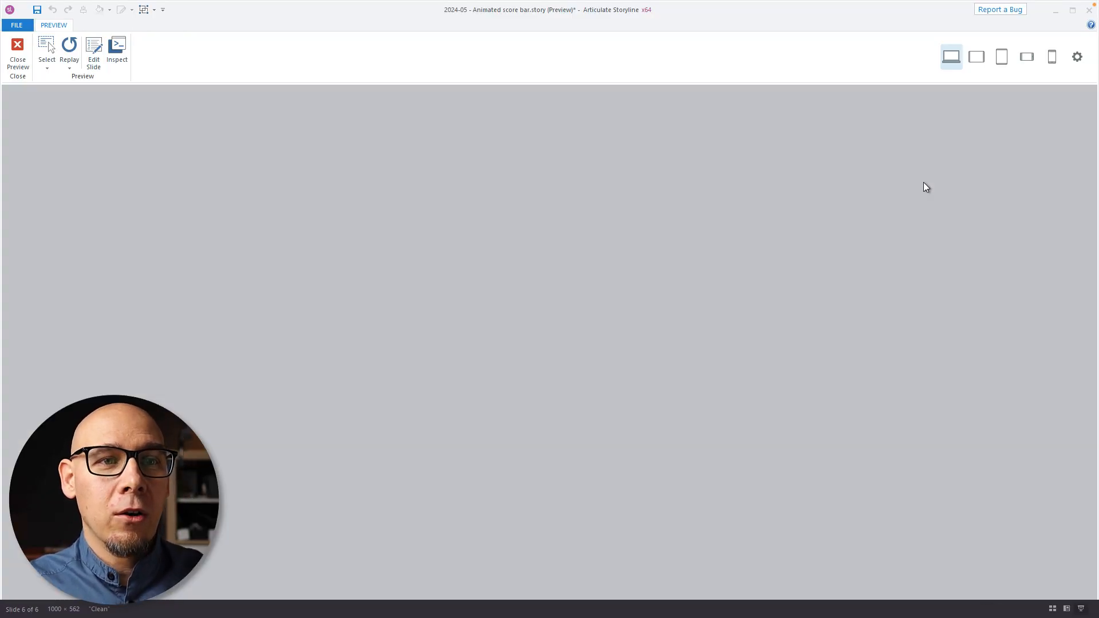
# Set the default value of the score variable to 100
pyautogui.click(1080, 138)
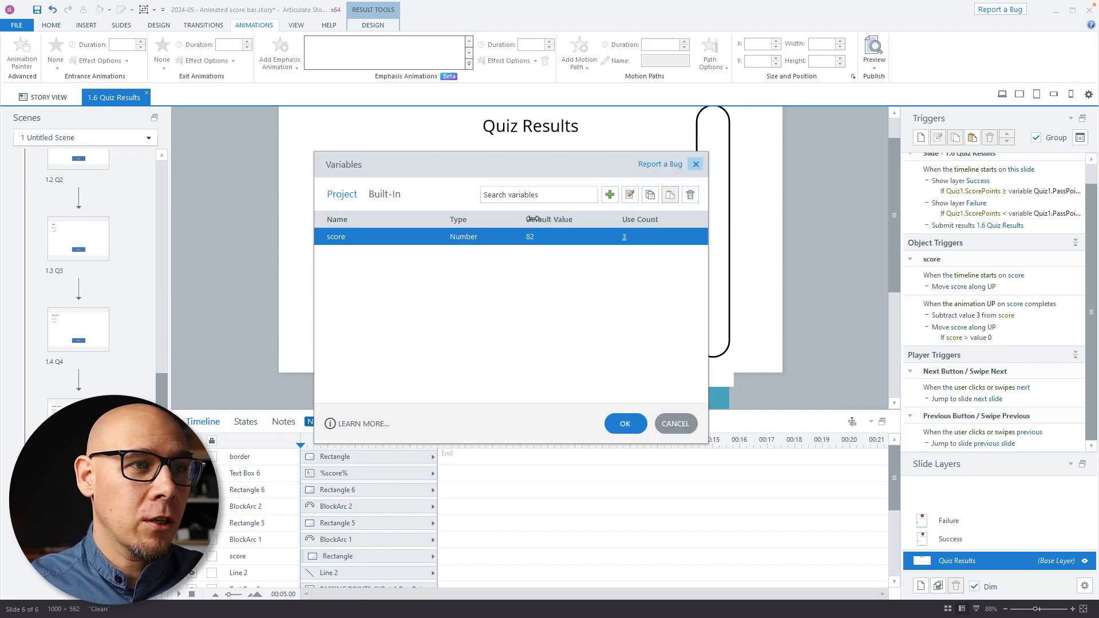
pyautogui.click(548, 234)
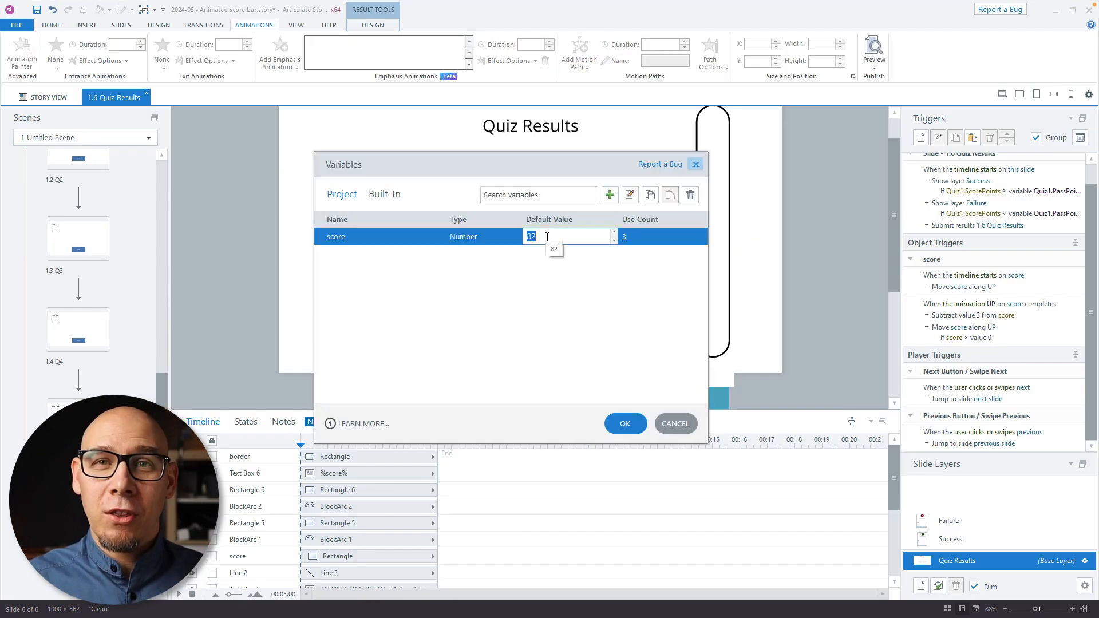
pyautogui.write('100')
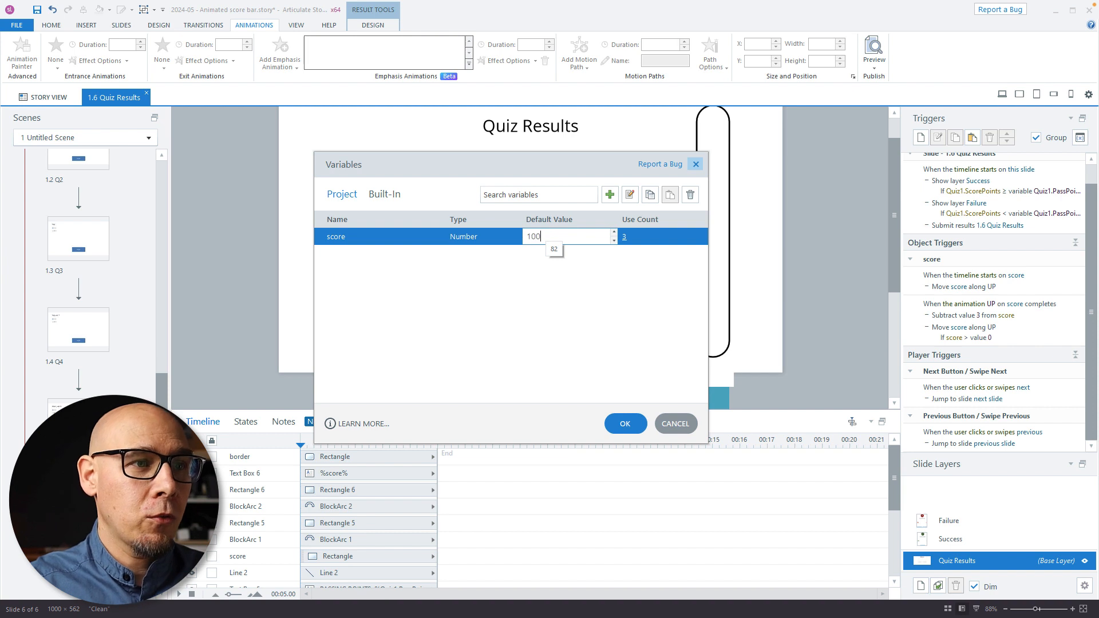
pyautogui.click(629, 426)
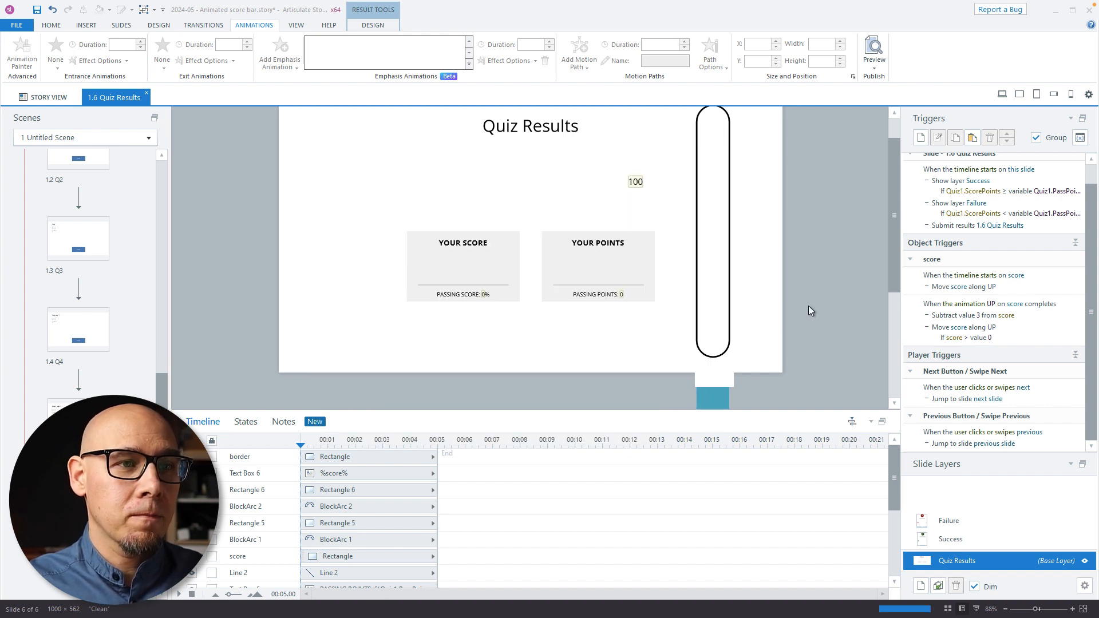
# Preview the Quiz Results slide to check the bar's fill height with the score variable starting at 100
pyautogui.press('F12')
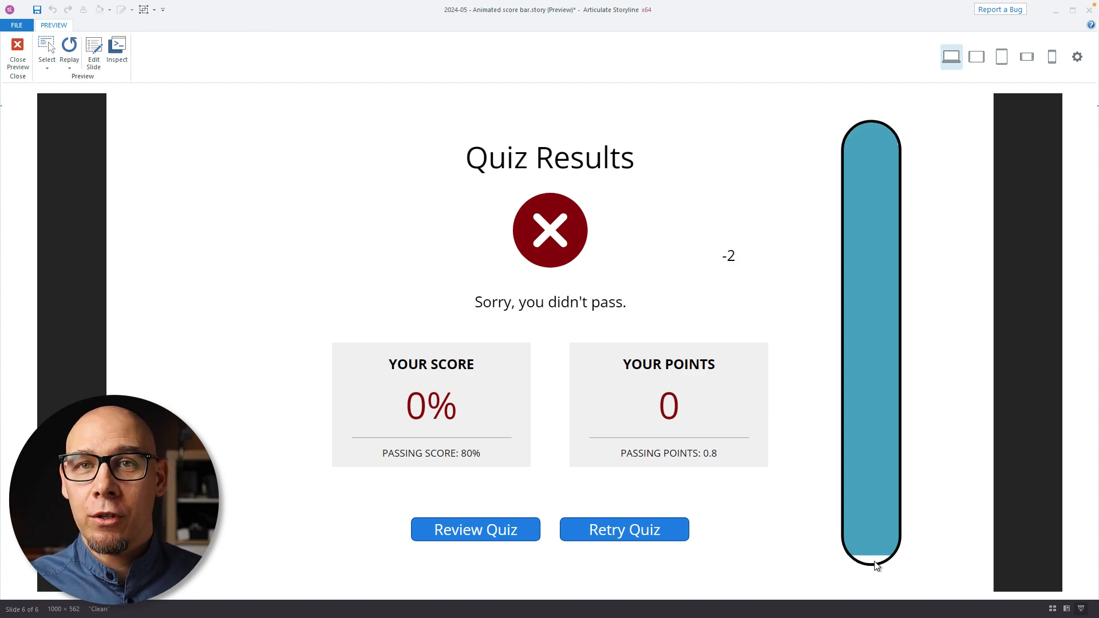
pyautogui.press('Escape')
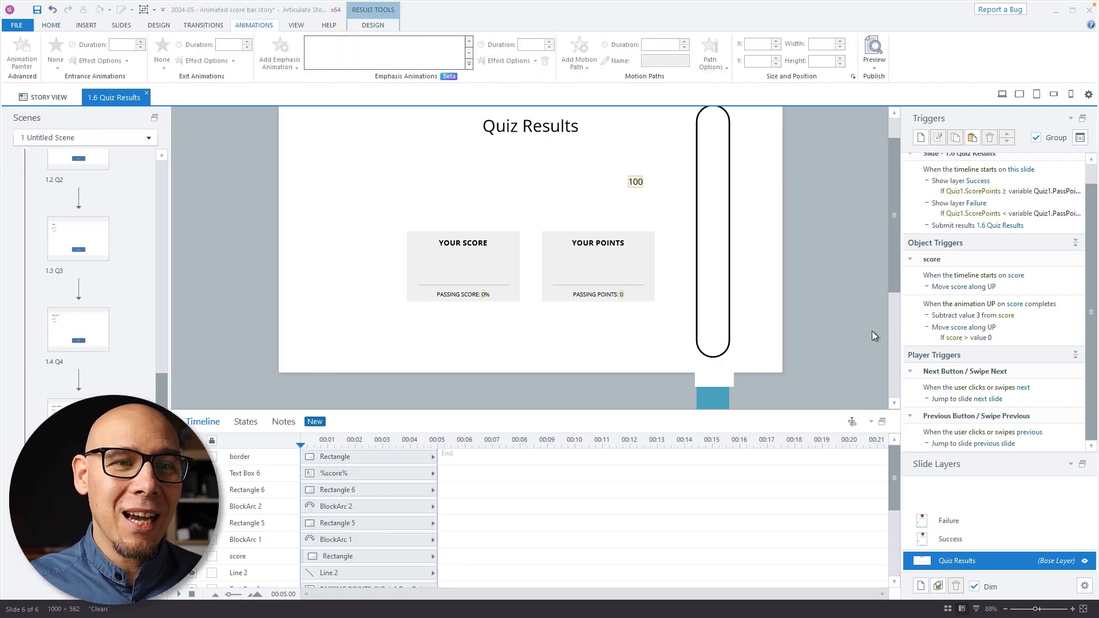
# Set the height of the teal score bar below the slide to 550 px
pyautogui.scroll(-3, 864, 332)
pyautogui.click(718, 328)
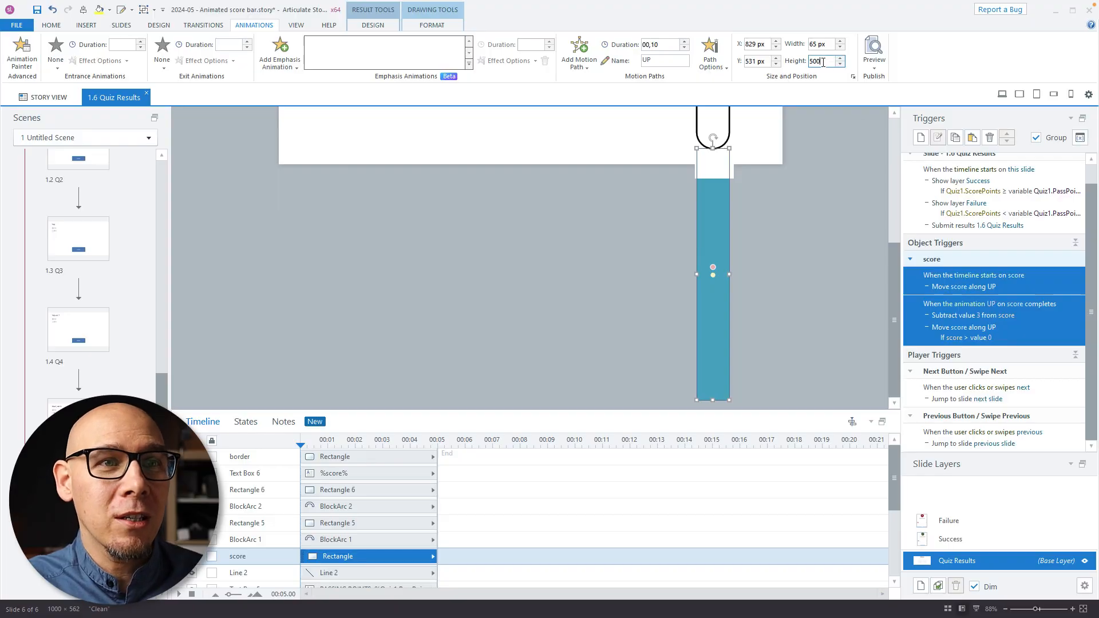
pyautogui.moveTo(827, 61); pyautogui.dragTo(784, 65)
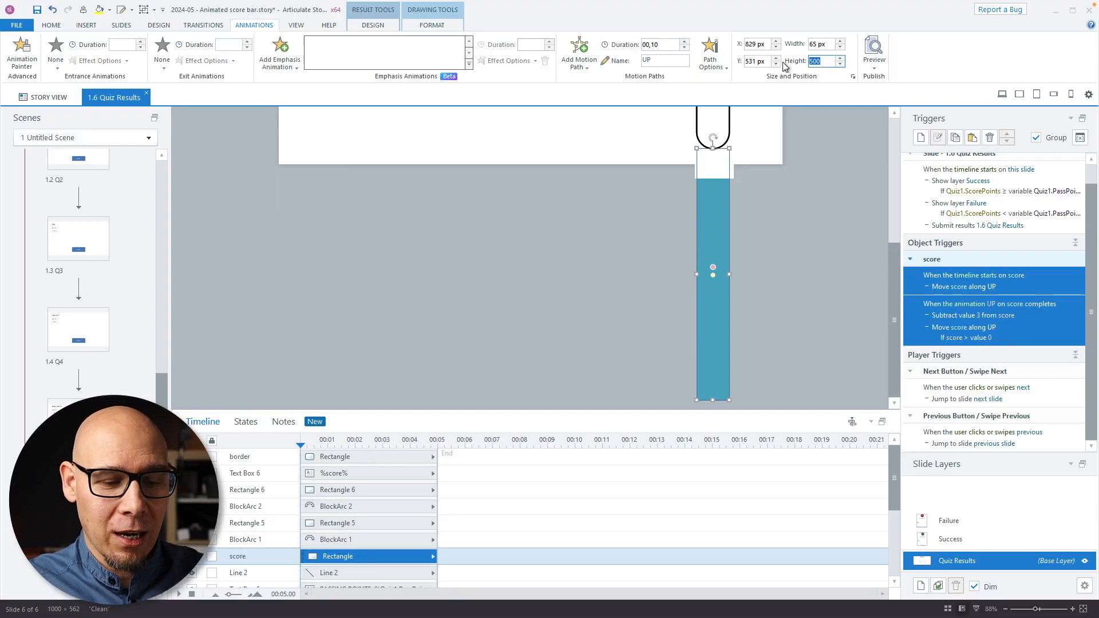
pyautogui.write('550')
pyautogui.press('Return')
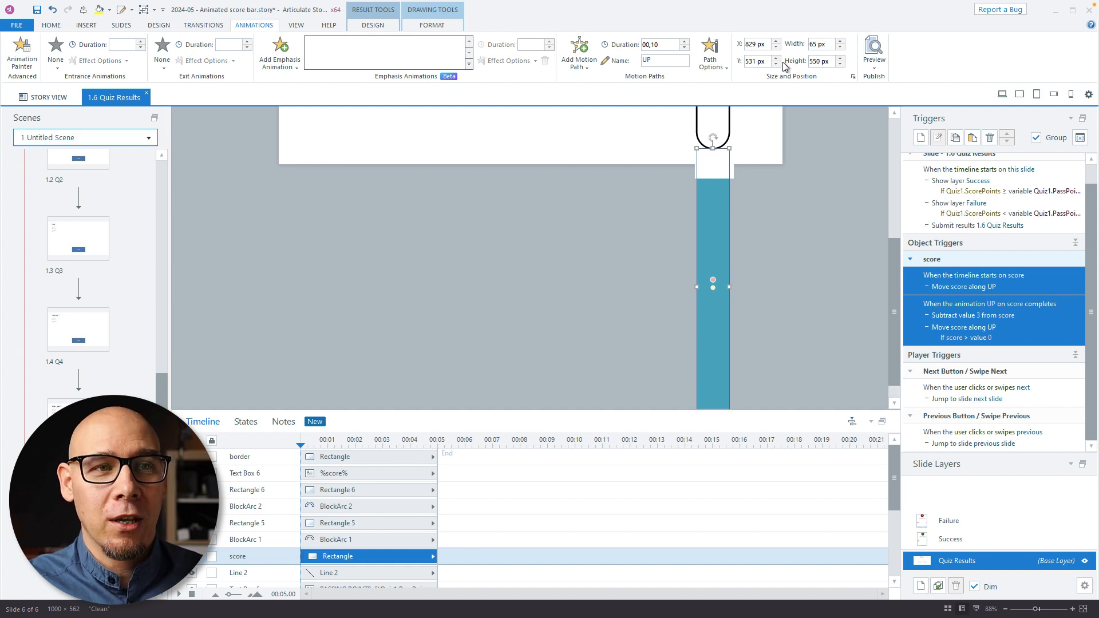
pyautogui.click(833, 203)
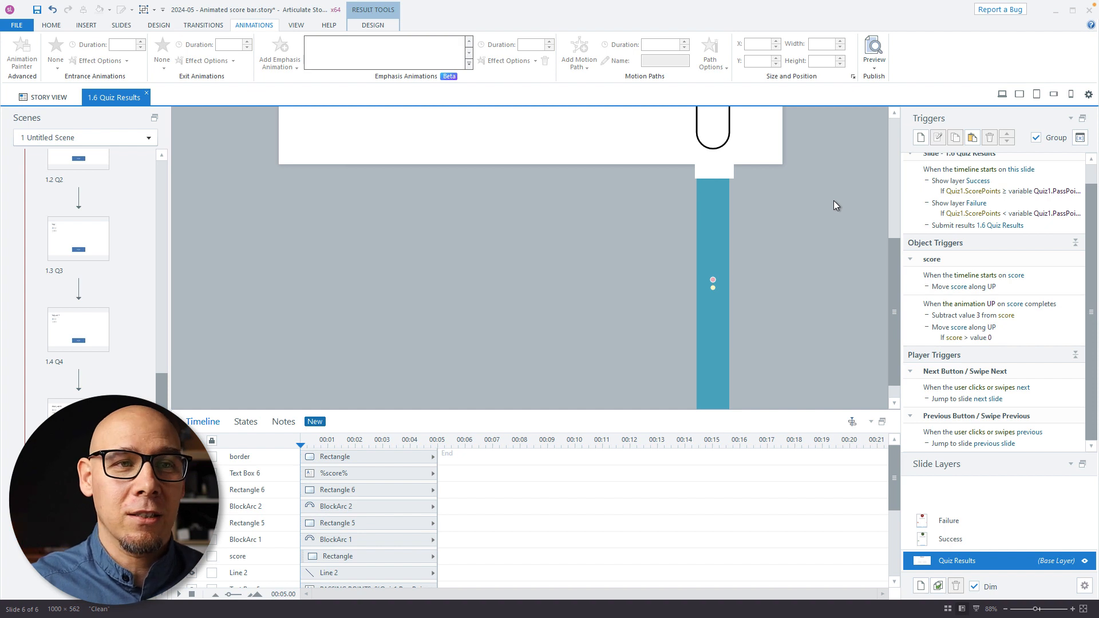
# Delete the text box that displays the score variable on the Quiz Results slide
pyautogui.scroll(3, 827, 222)
pyautogui.scroll(3, 826, 216)
pyautogui.scroll(-1, 716, 194)
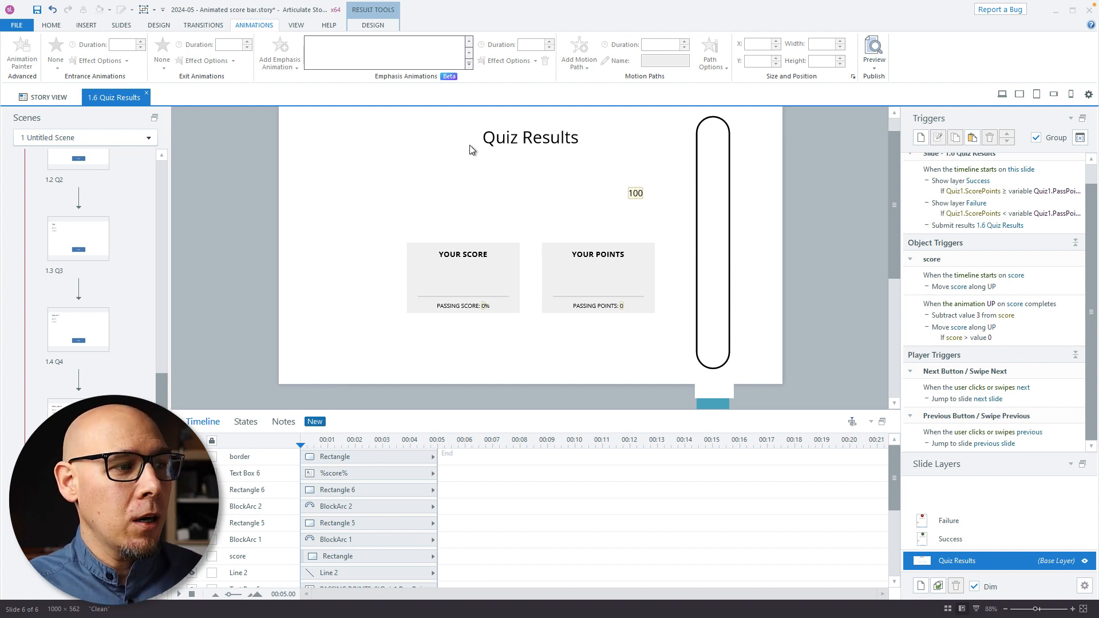
pyautogui.scroll(3, 94, 286)
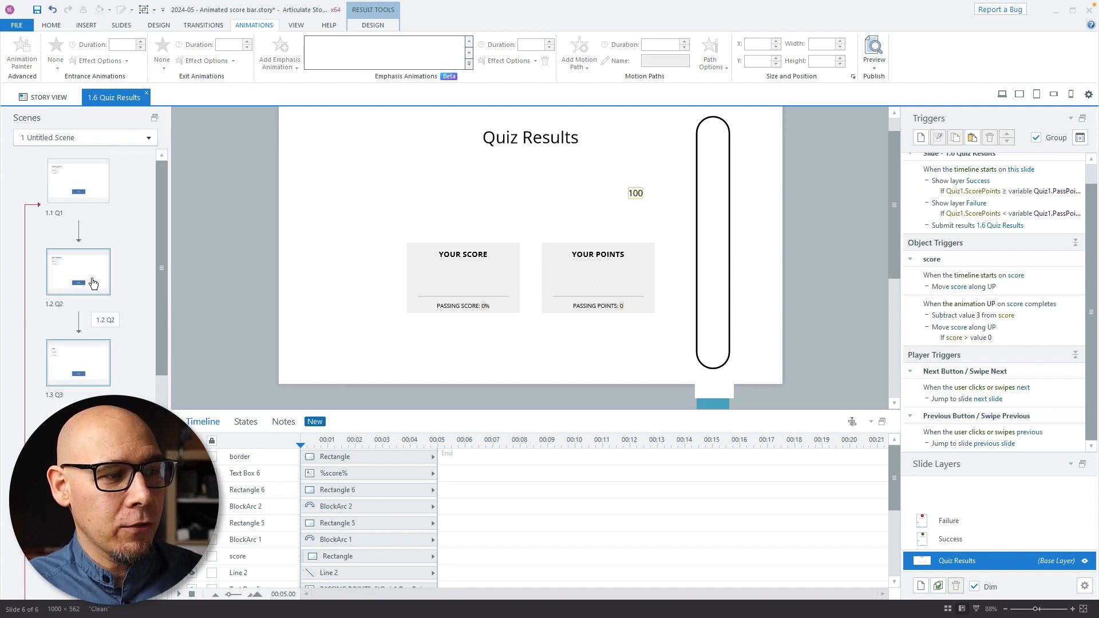
pyautogui.scroll(-3, 95, 279)
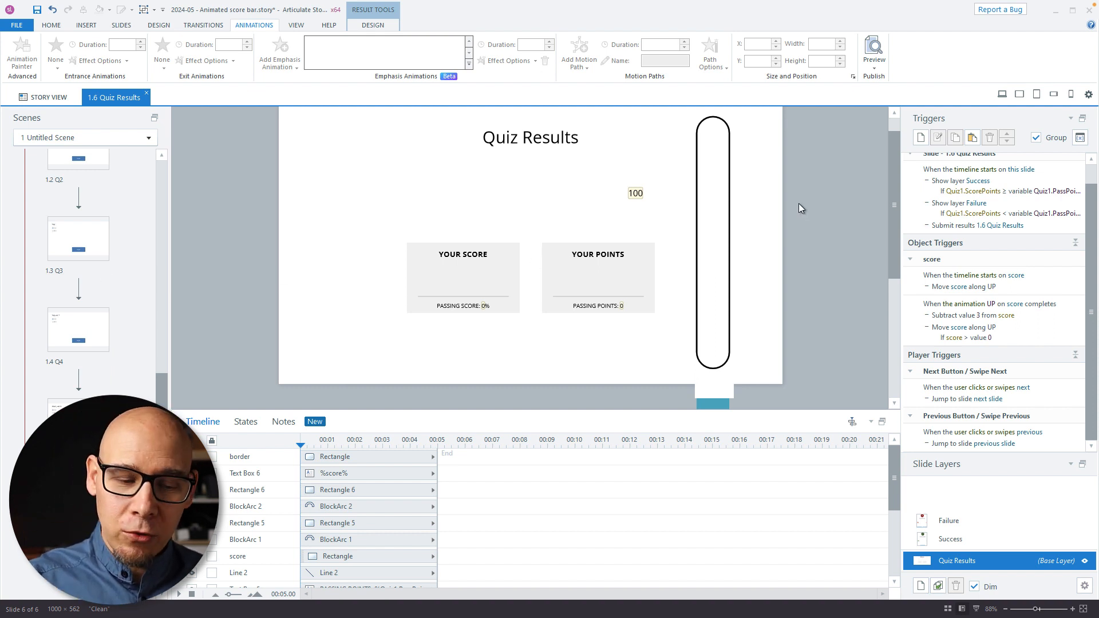
pyautogui.click(636, 194)
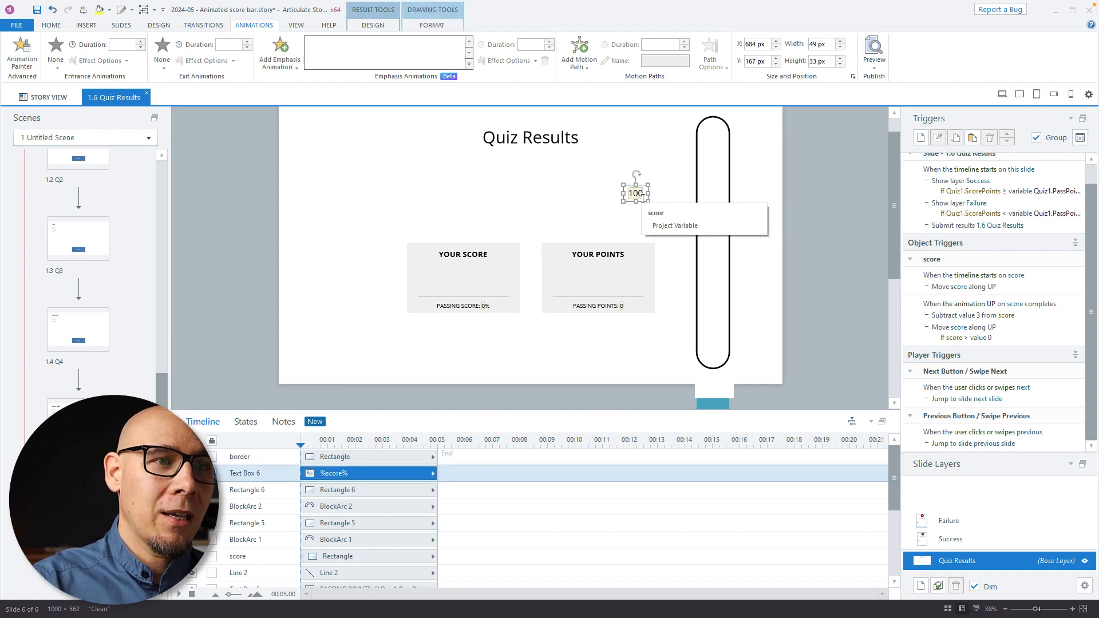
pyautogui.press('Delete')
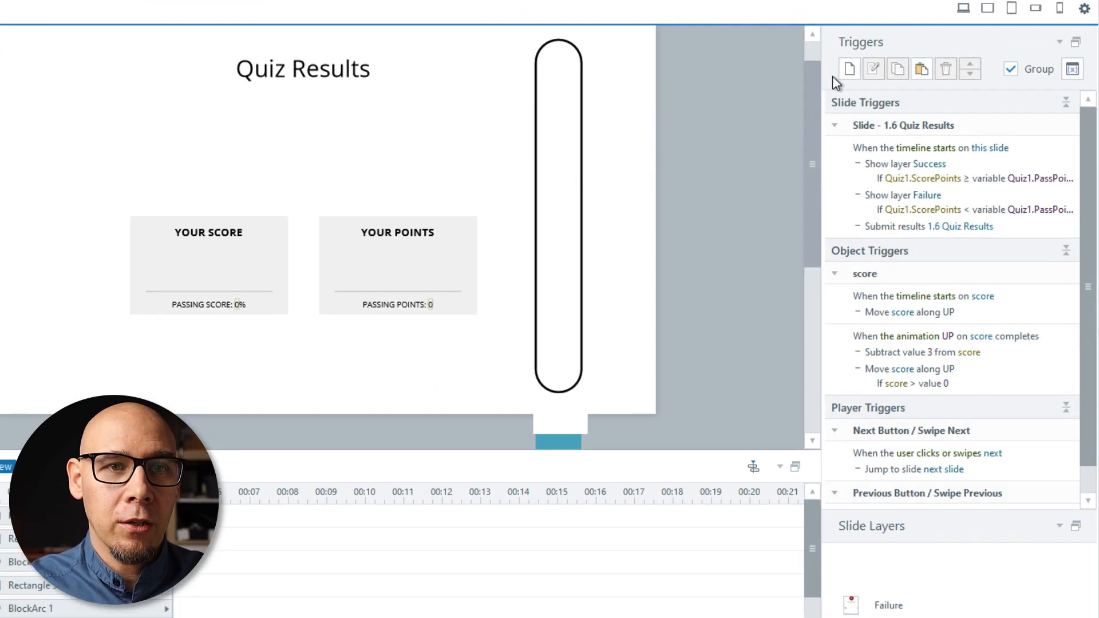
# Start a new Adjust variable trigger for the score variable when the timeline starts on this slide
pyautogui.click(850, 70)
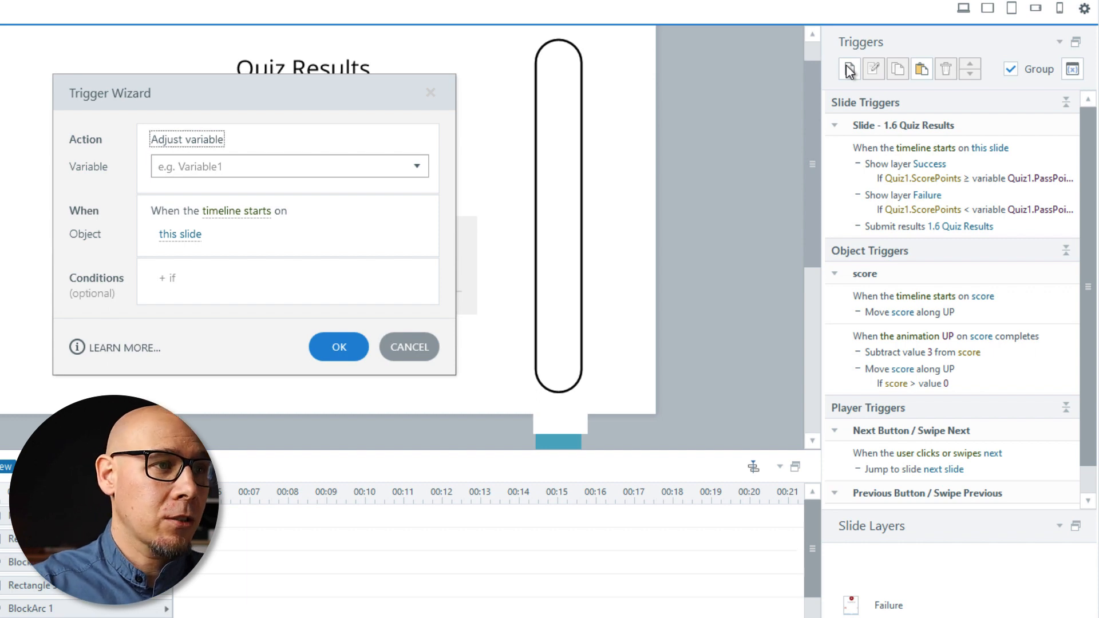
pyautogui.write('adj')
pyautogui.press('Return')
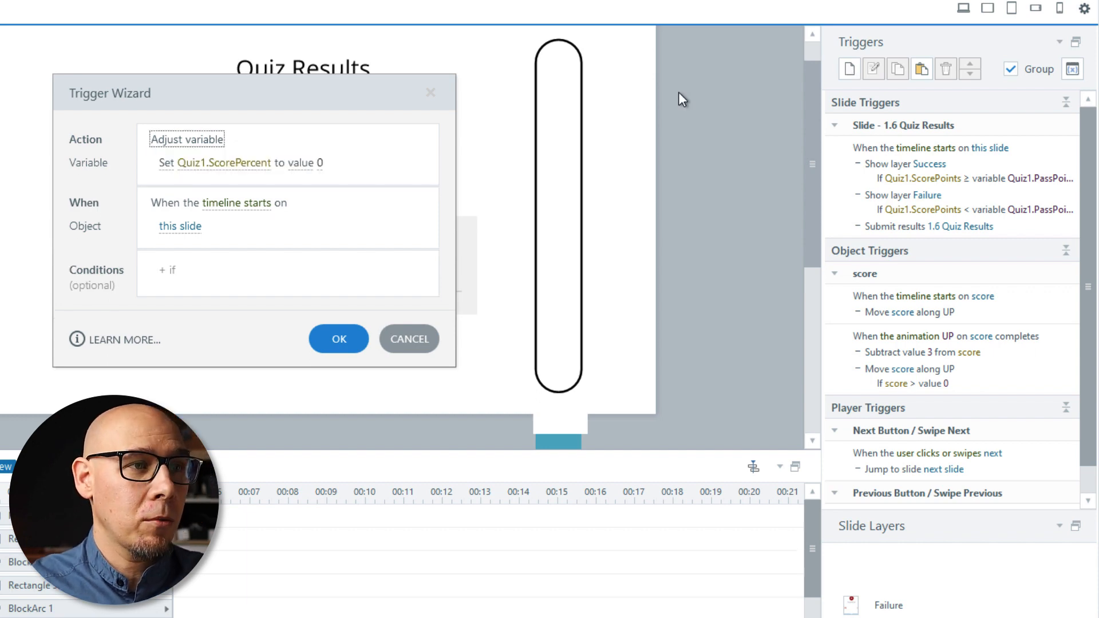
pyautogui.click(206, 163)
pyautogui.write('sc')
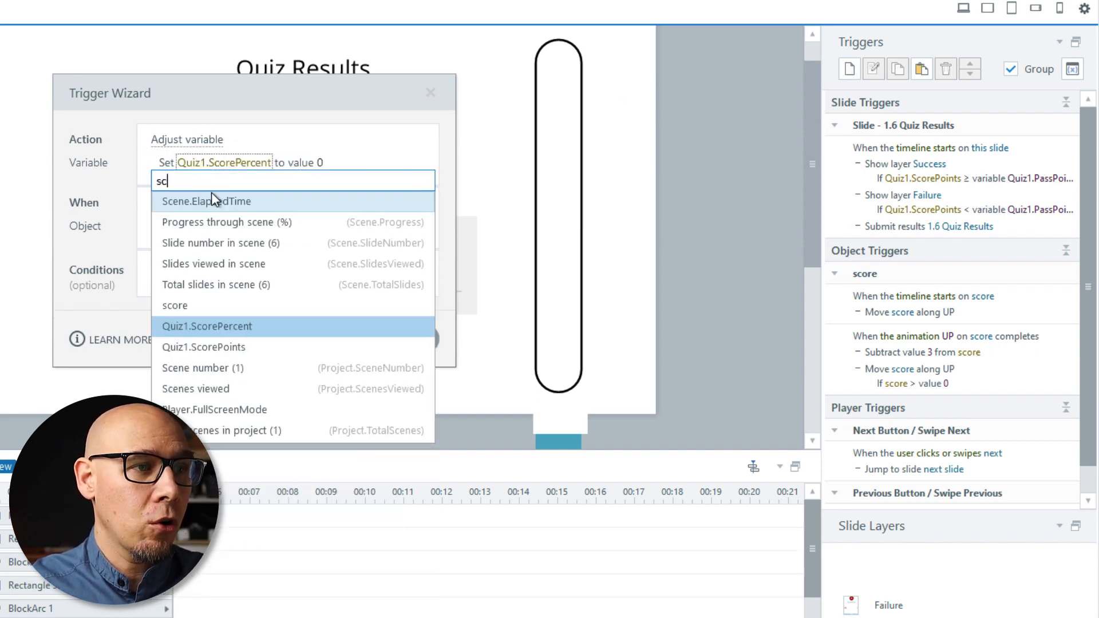
pyautogui.click(224, 303)
# Make the trigger set score to the variable Quiz1.ScorePercent and save it
pyautogui.click(230, 165)
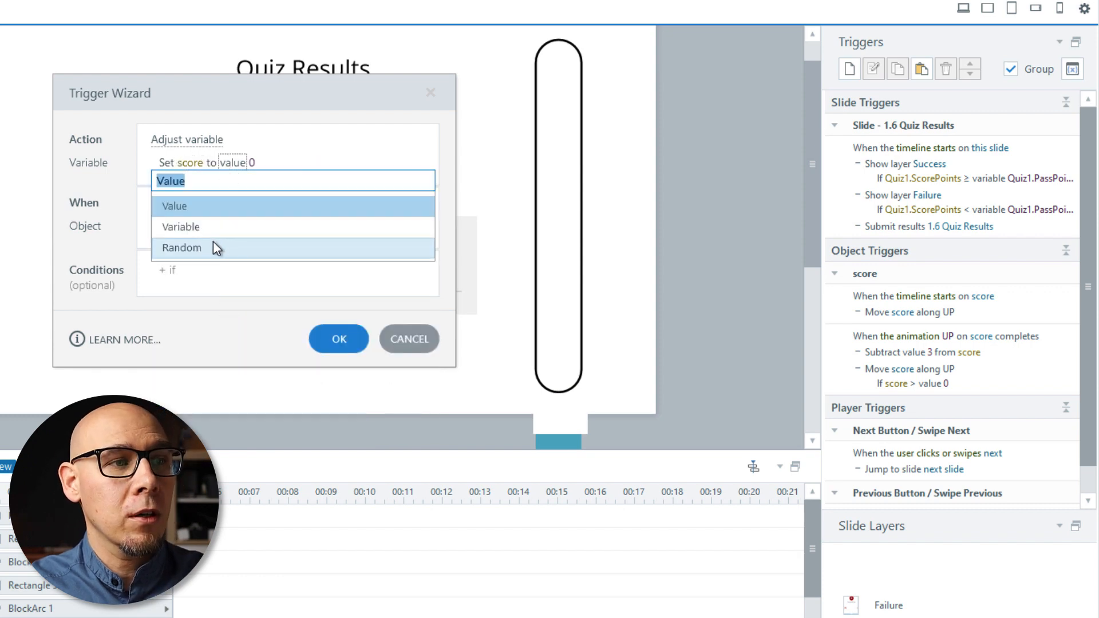
pyautogui.click(213, 226)
pyautogui.click(283, 165)
pyautogui.write('scor')
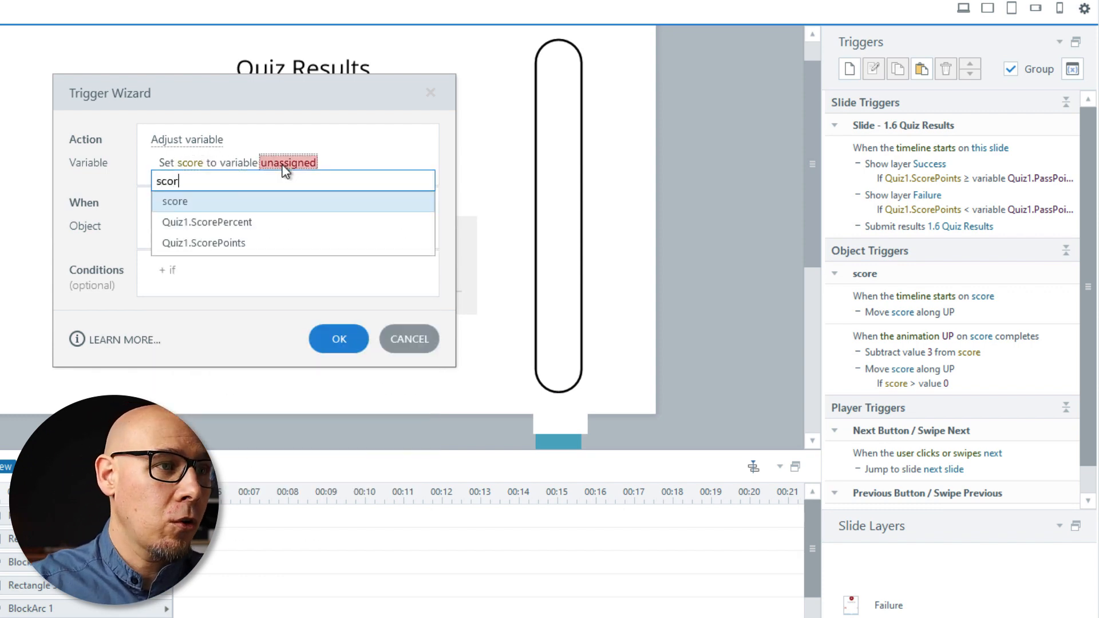
pyautogui.click(266, 223)
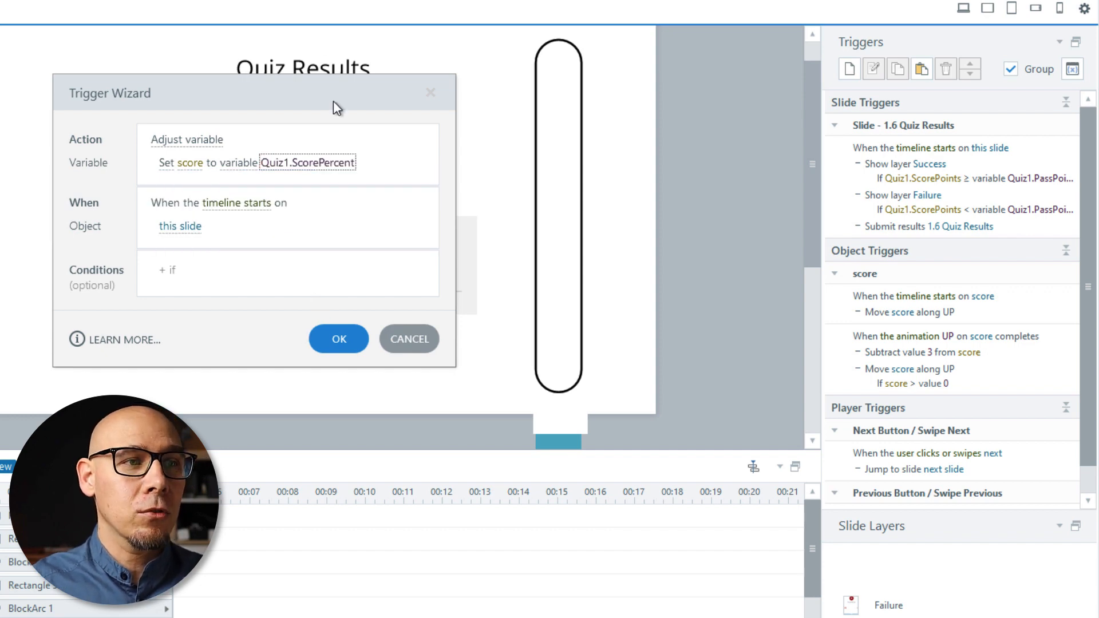
pyautogui.moveTo(333, 102); pyautogui.dragTo(392, 90)
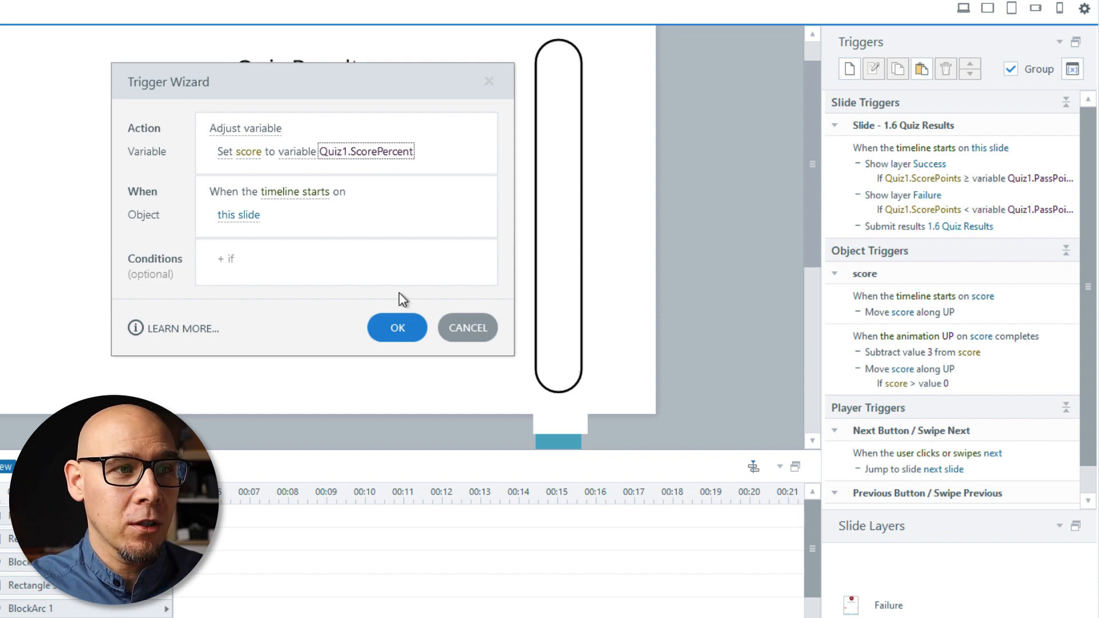
pyautogui.click(397, 323)
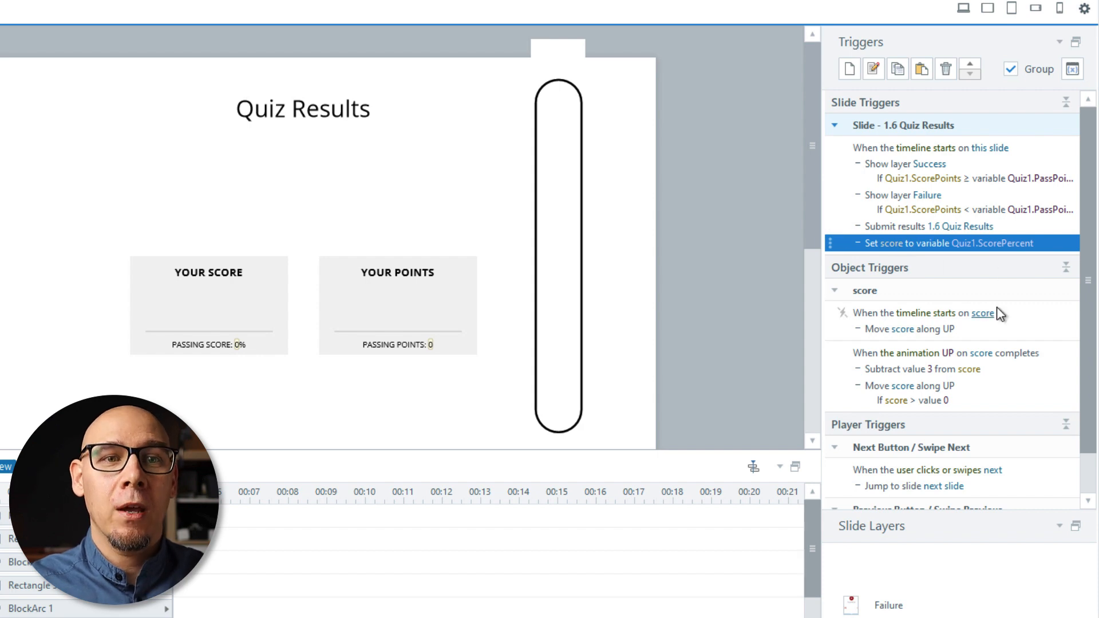
pyautogui.click(1029, 319)
pyautogui.click(1024, 378)
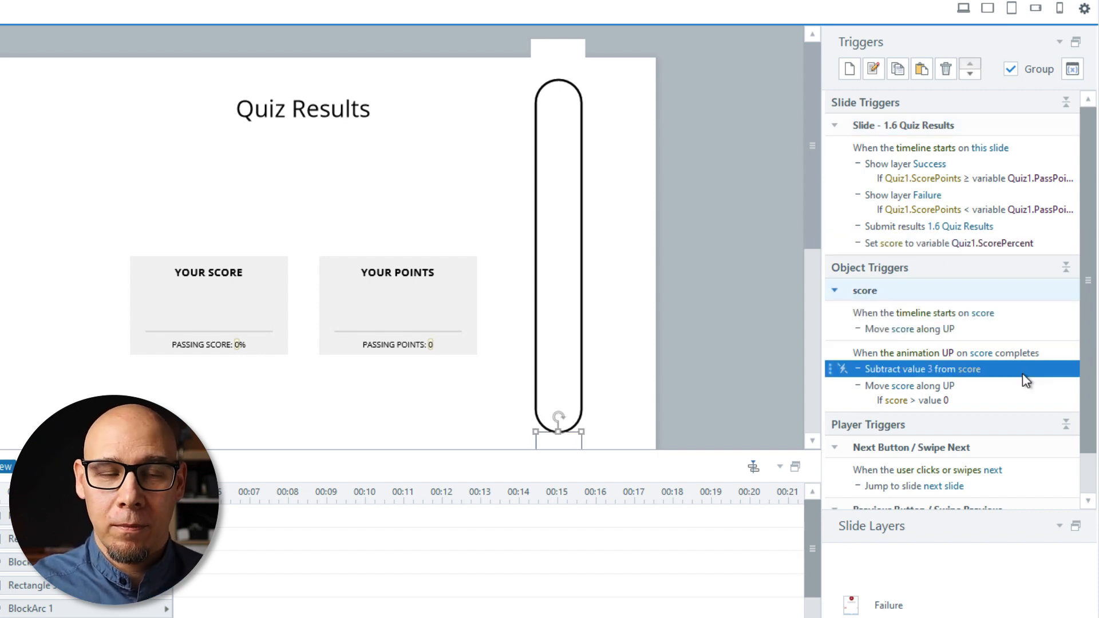
pyautogui.click(750, 293)
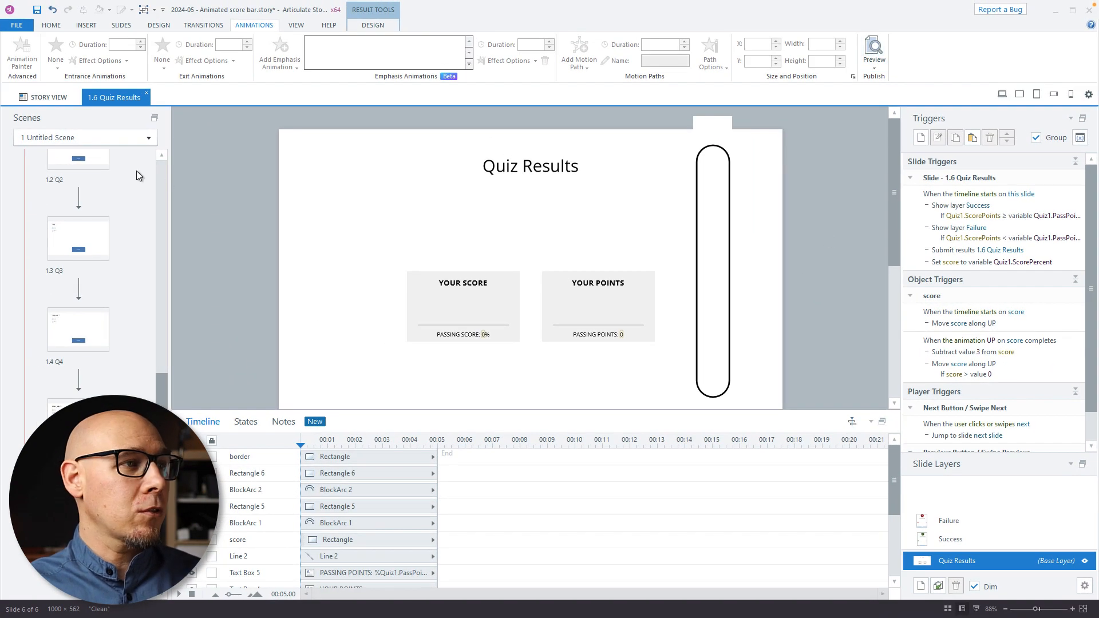
# Preview the quiz from the first question, submitting True for the first four questions and False for the fifth, to check the score bar's fill
pyautogui.scroll(5, 53, 201)
pyautogui.scroll(-3, 78, 184)
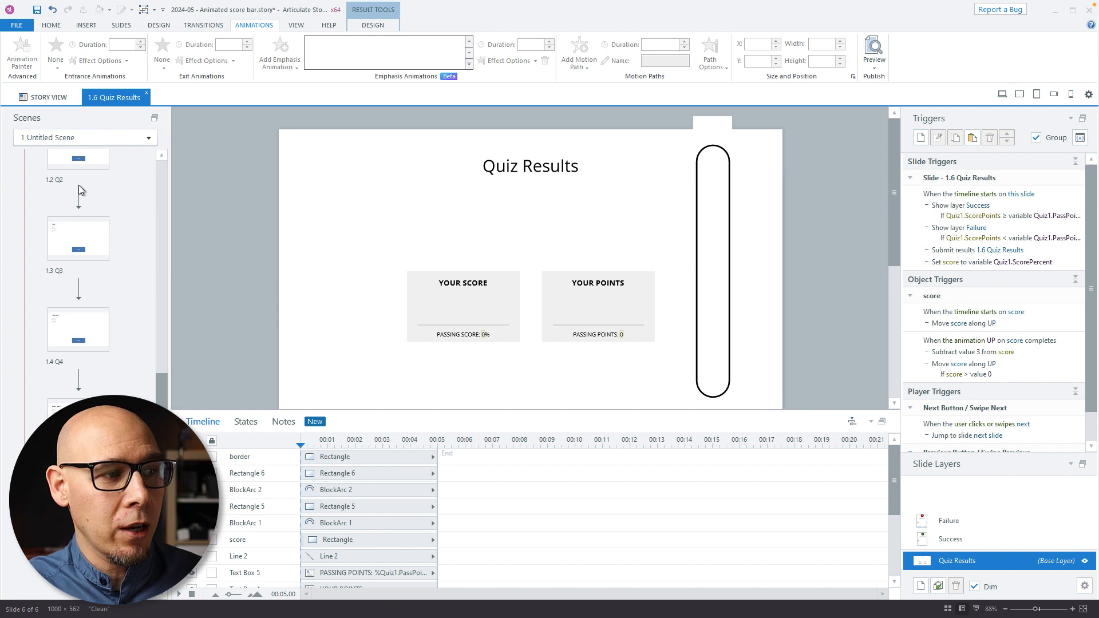
pyautogui.click(870, 48)
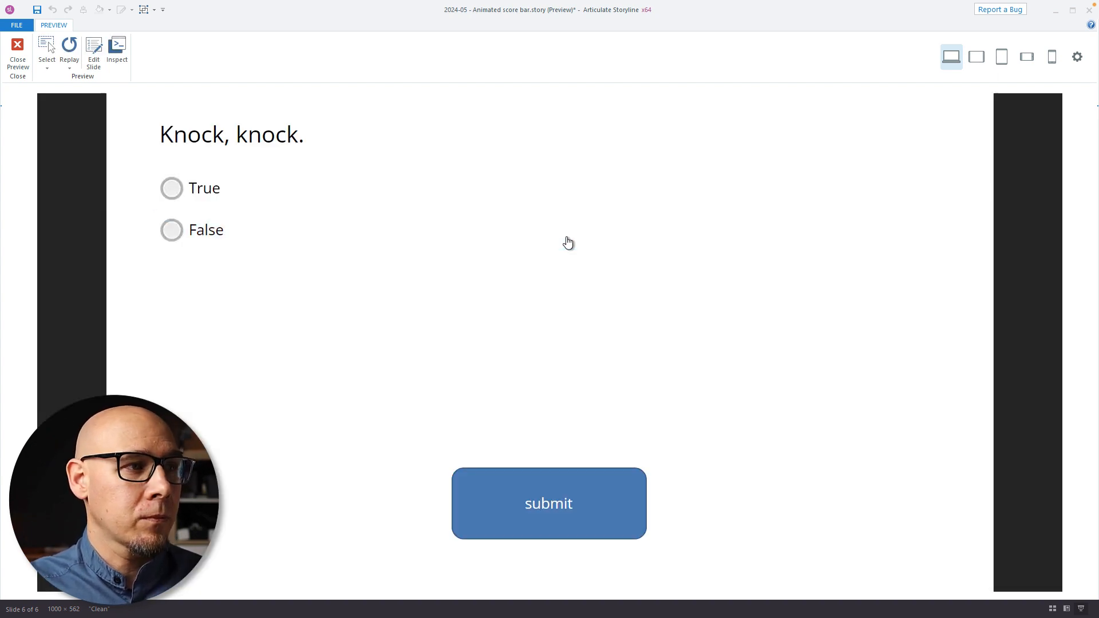
pyautogui.click(220, 191)
pyautogui.click(490, 506)
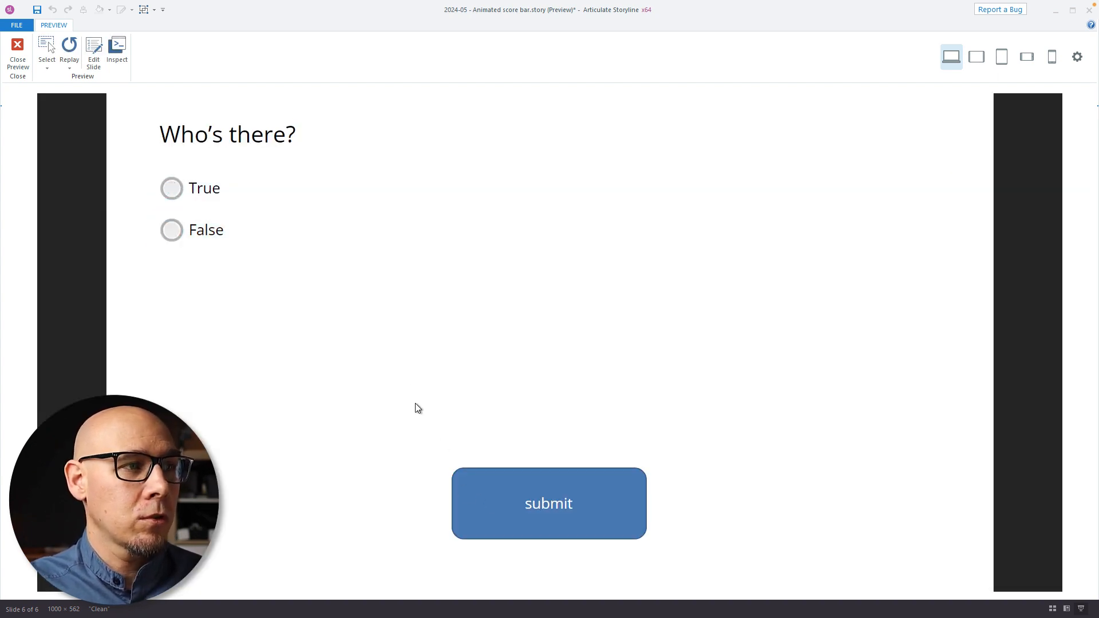
pyautogui.click(253, 204)
pyautogui.click(507, 500)
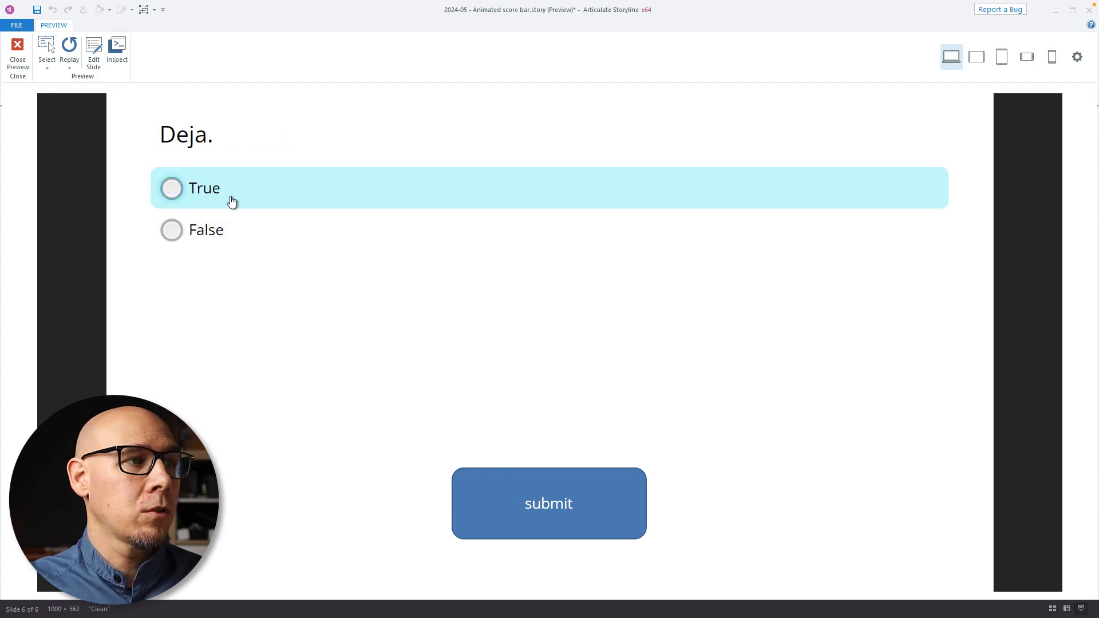
pyautogui.click(228, 199)
pyautogui.click(512, 503)
pyautogui.click(253, 189)
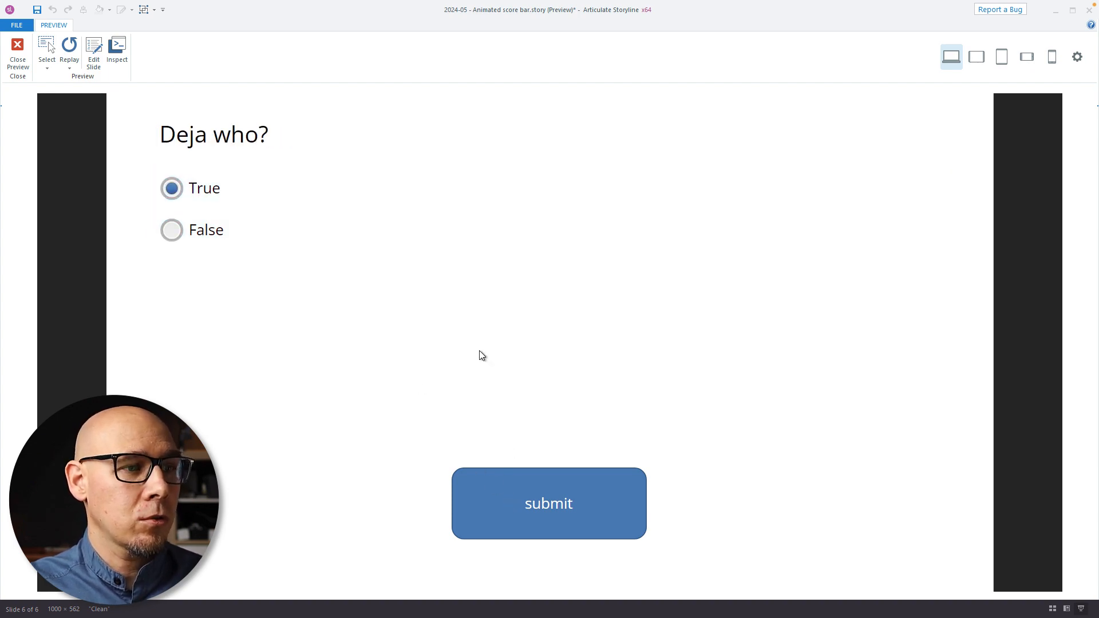
pyautogui.click(535, 506)
pyautogui.click(216, 244)
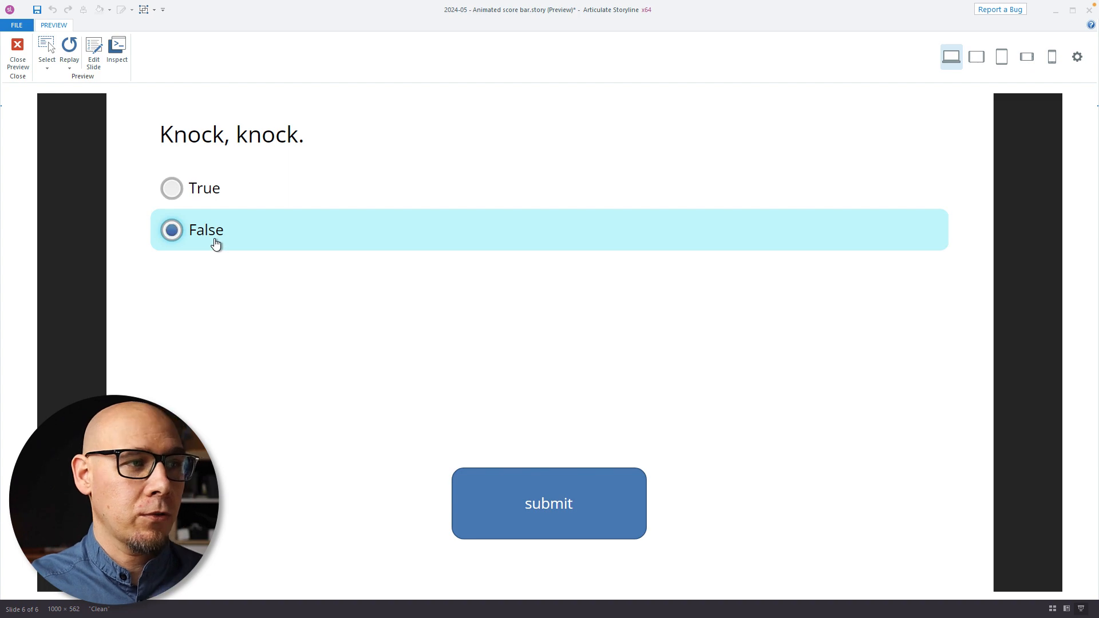
pyautogui.click(587, 511)
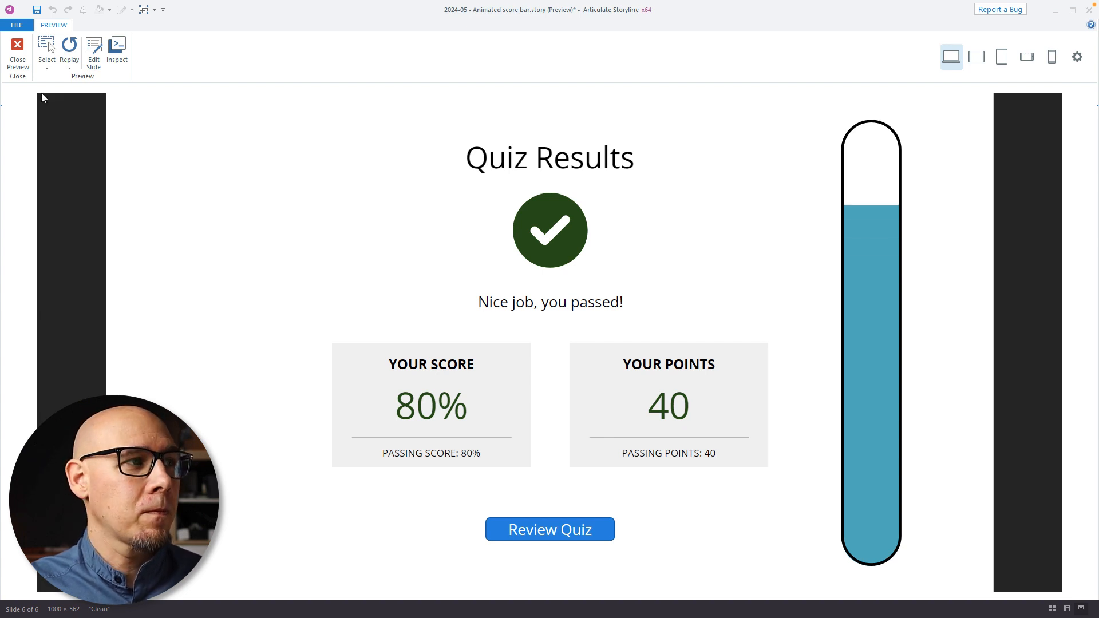
pyautogui.click(23, 52)
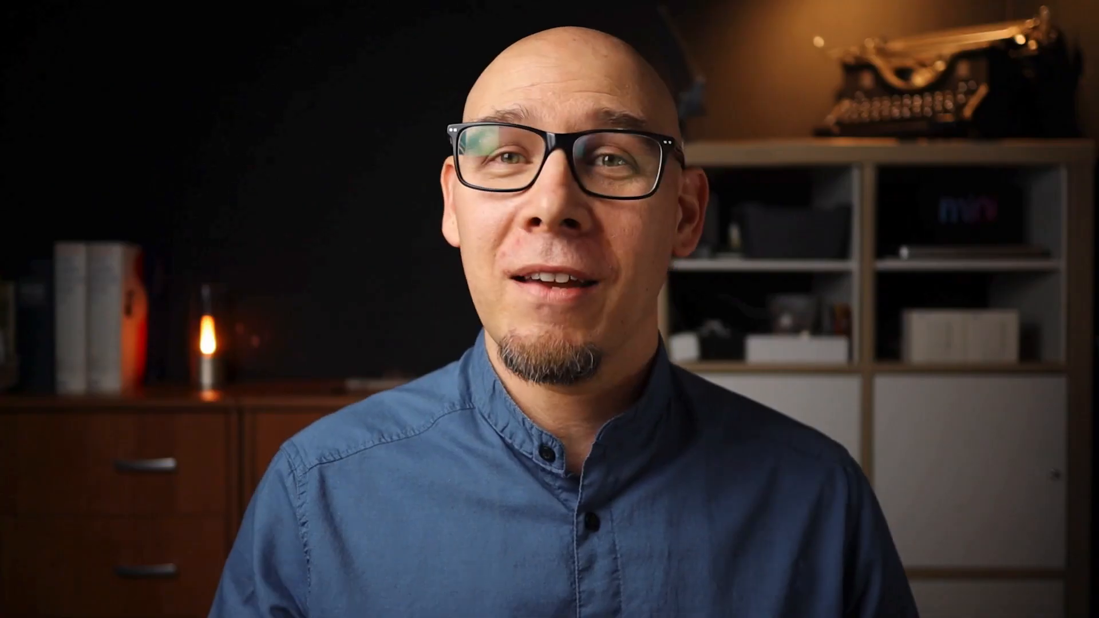